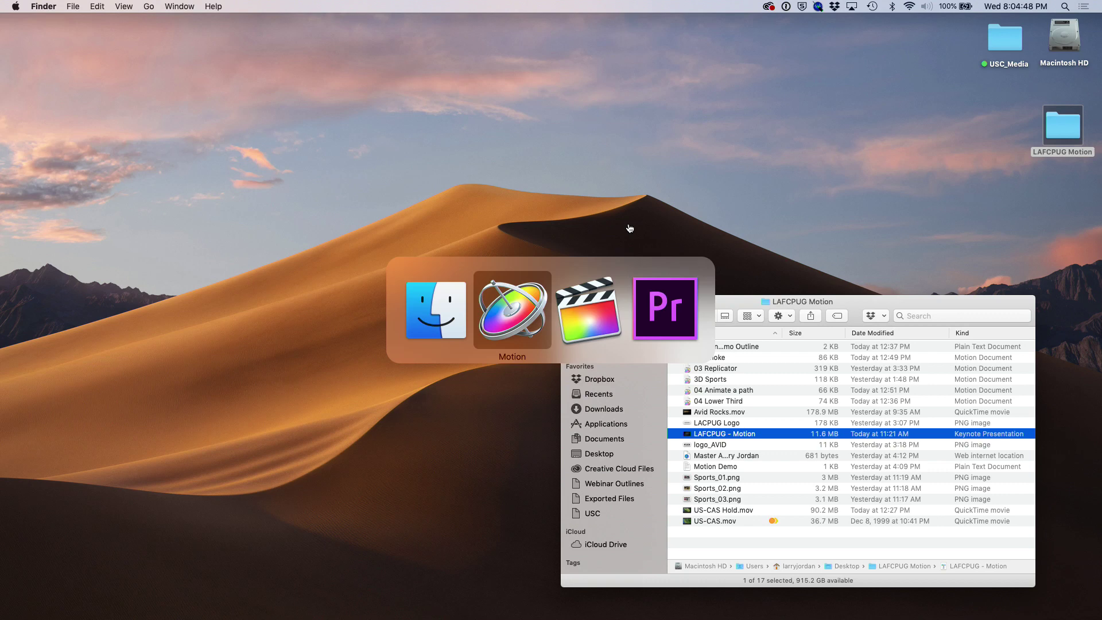
Switch to Motion, create a blank Motion Project with the Broadcast HD 720 preset at 59.94 fps, and fit the canvas to the window.
{"action": "key", "text": "super+Tab"}
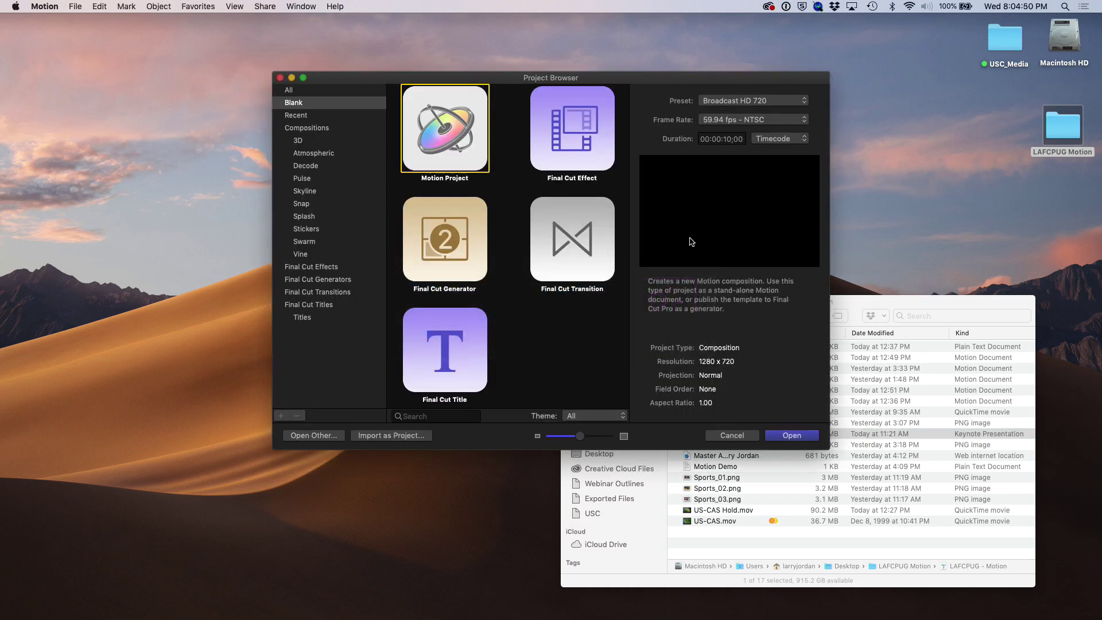
{"action": "left_click_drag", "start_coordinate": [621, 82], "coordinate": [428, 56]}
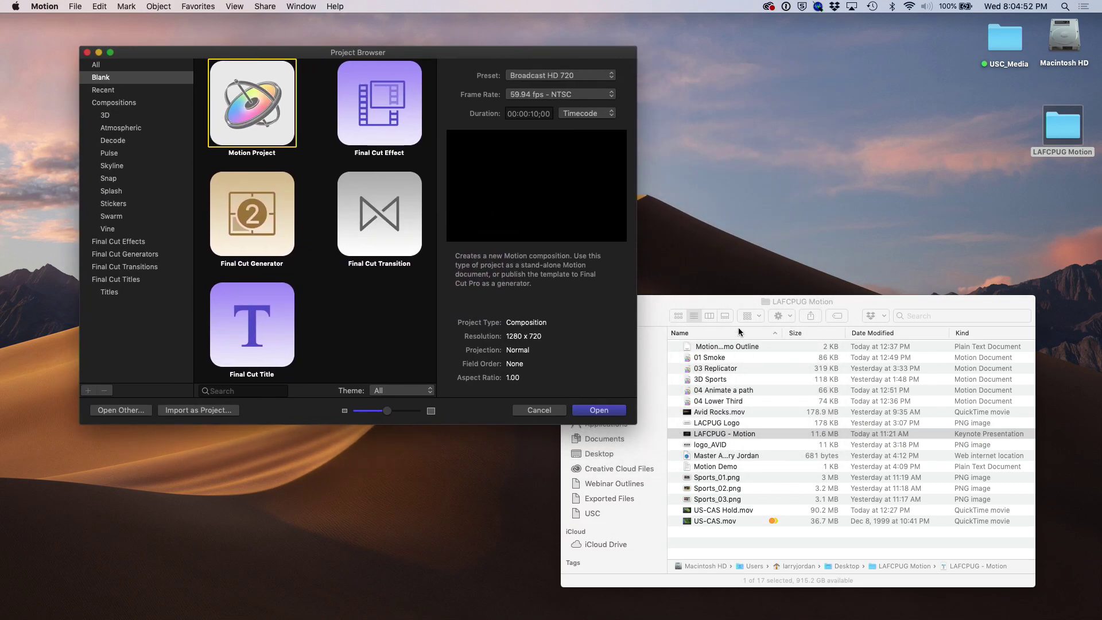
{"action": "left_click", "coordinate": [735, 393]}
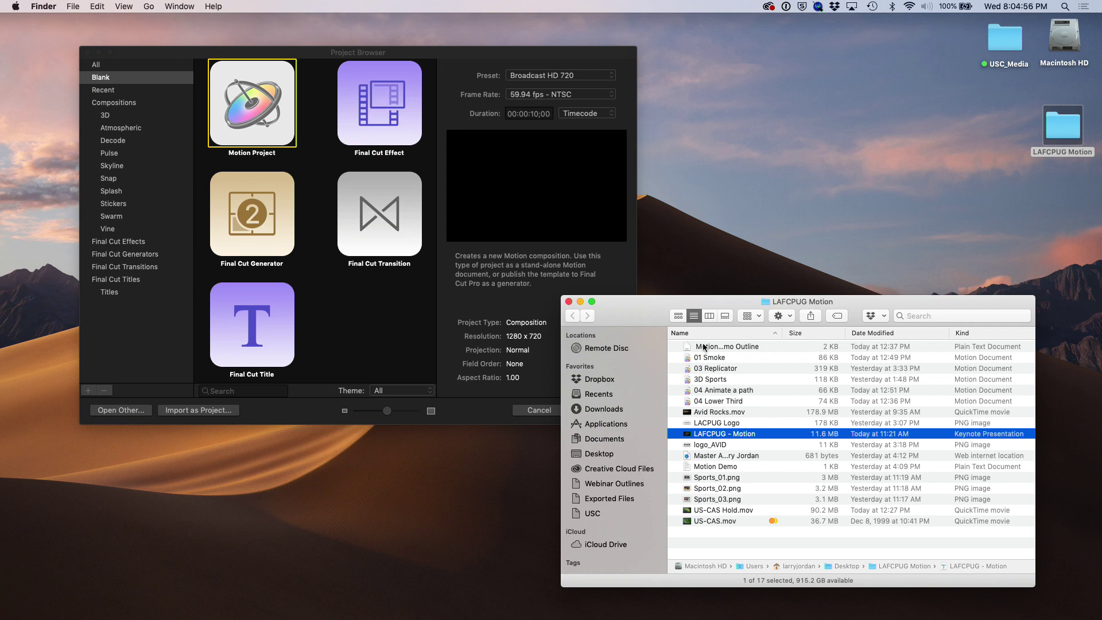
{"action": "left_click", "coordinate": [235, 117]}
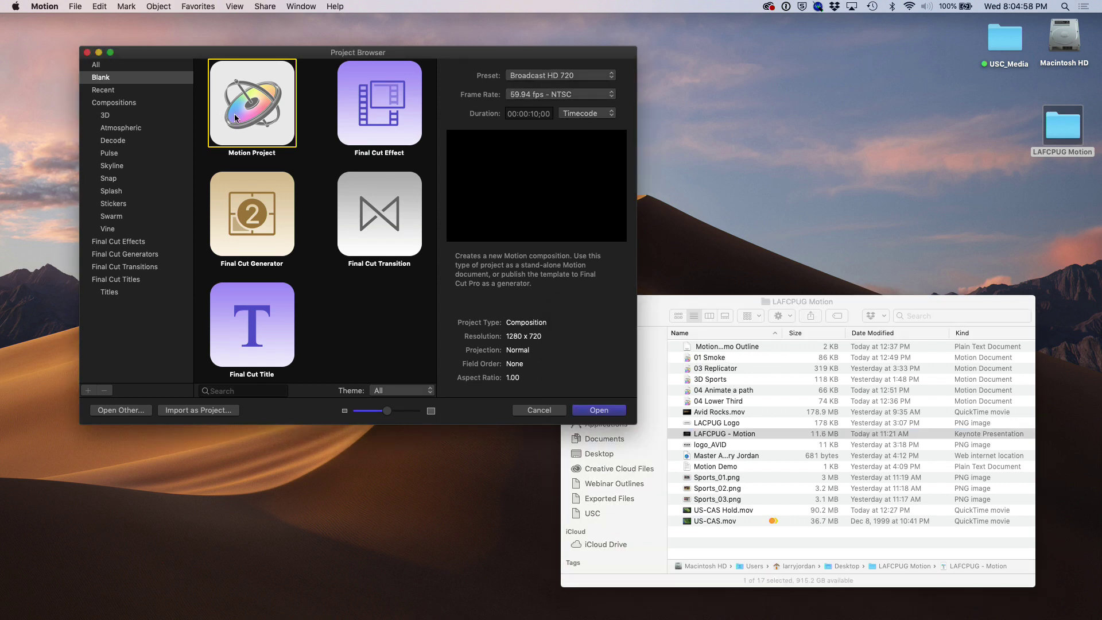
{"action": "double_click", "coordinate": [234, 117]}
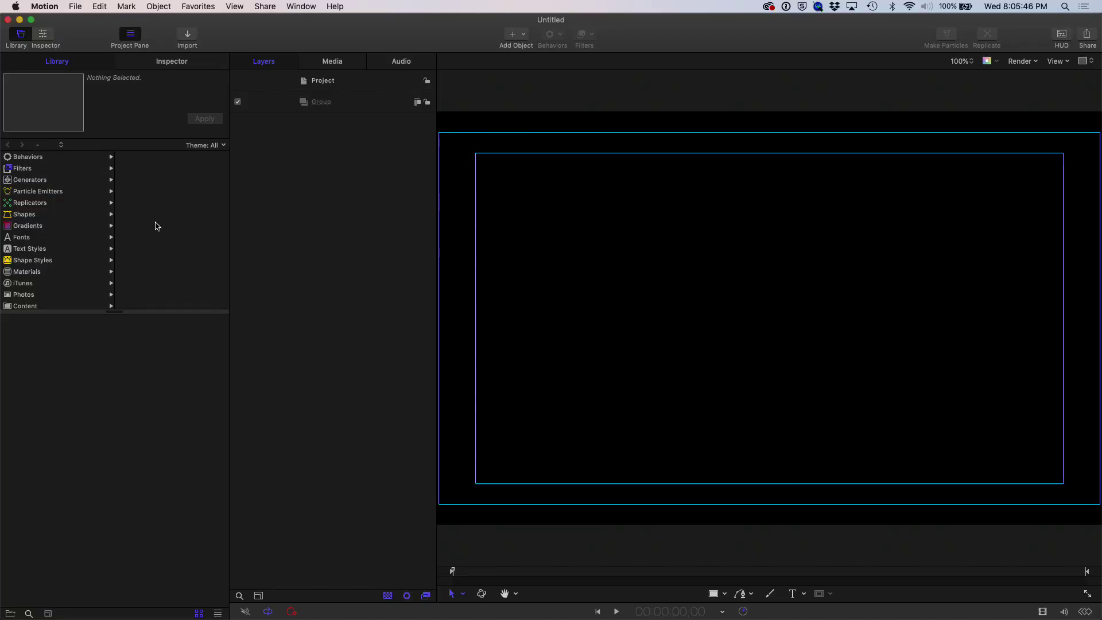
{"action": "key", "text": "shift+z"}
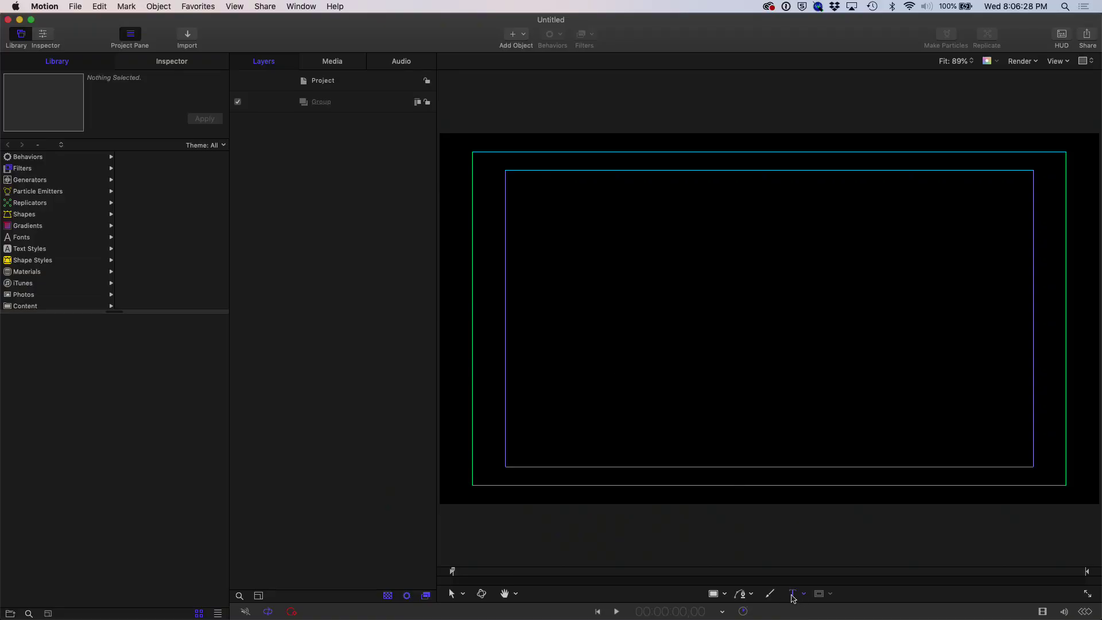
Add a text object reading "LACPUG" to the canvas.
{"action": "left_click", "coordinate": [588, 325]}
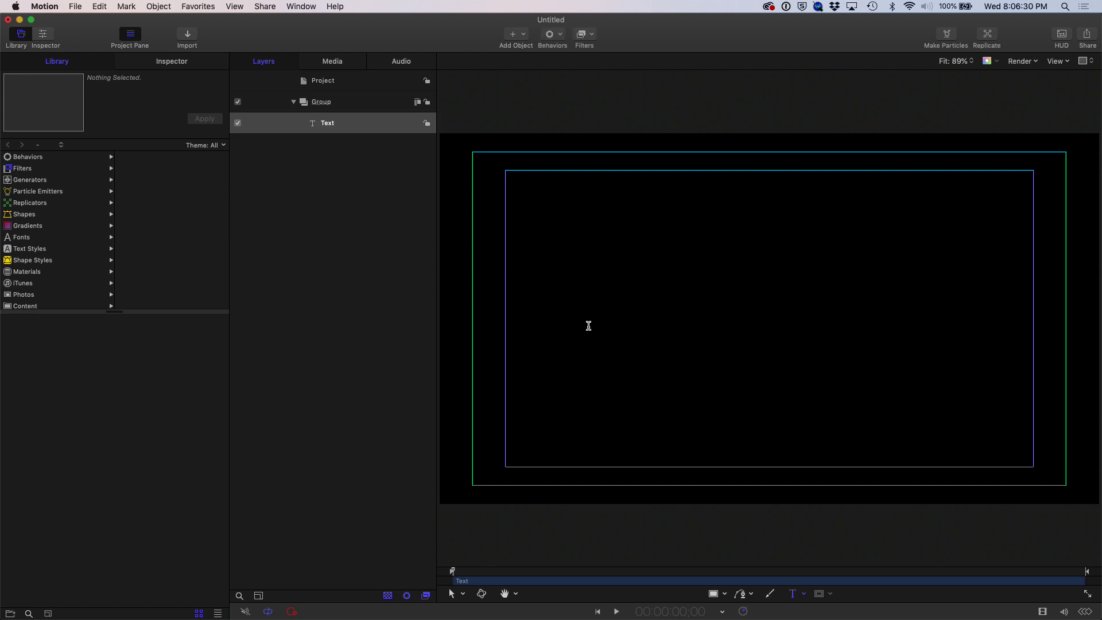
{"action": "type", "text": "LACPUG"}
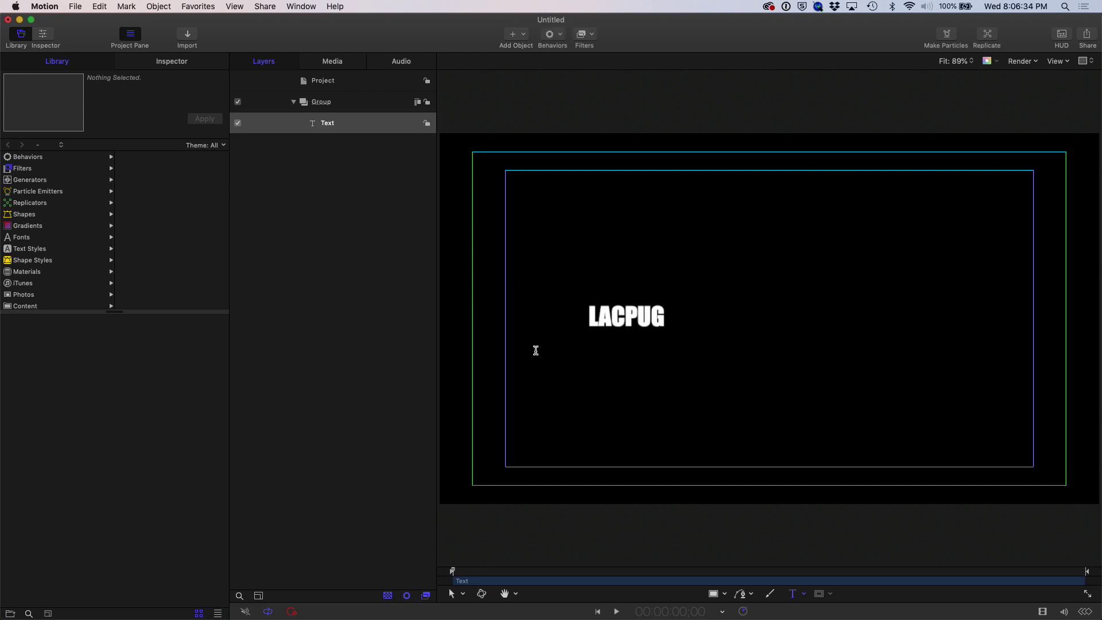
{"action": "left_click", "coordinate": [330, 249]}
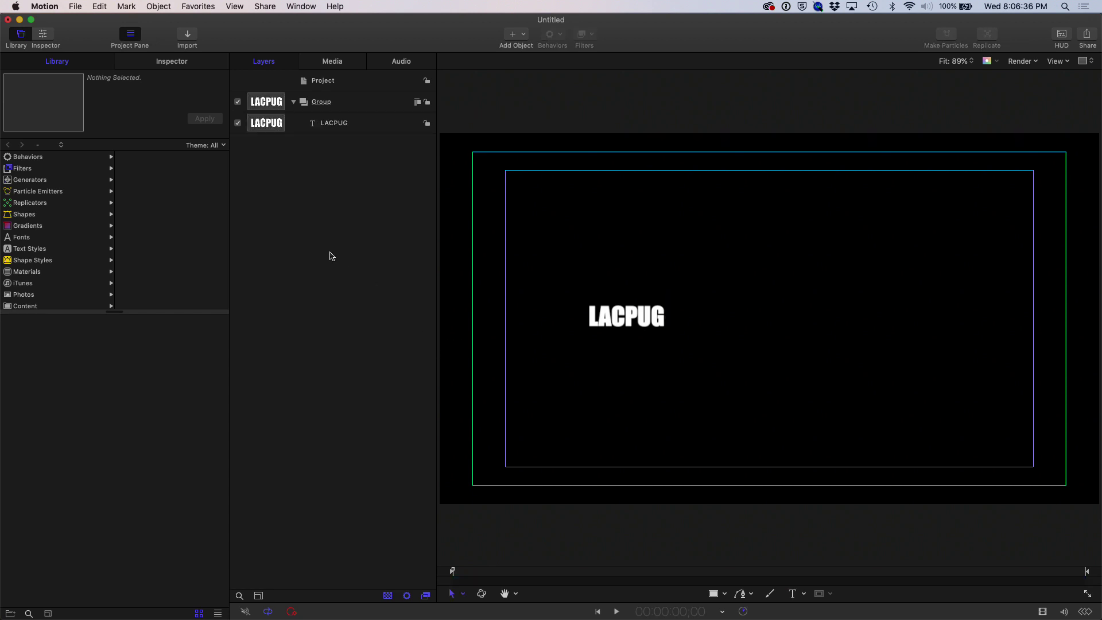
Set the LACPUG text size to 288 and reposition the text in the centre of the frame.
{"action": "left_click", "coordinate": [330, 123]}
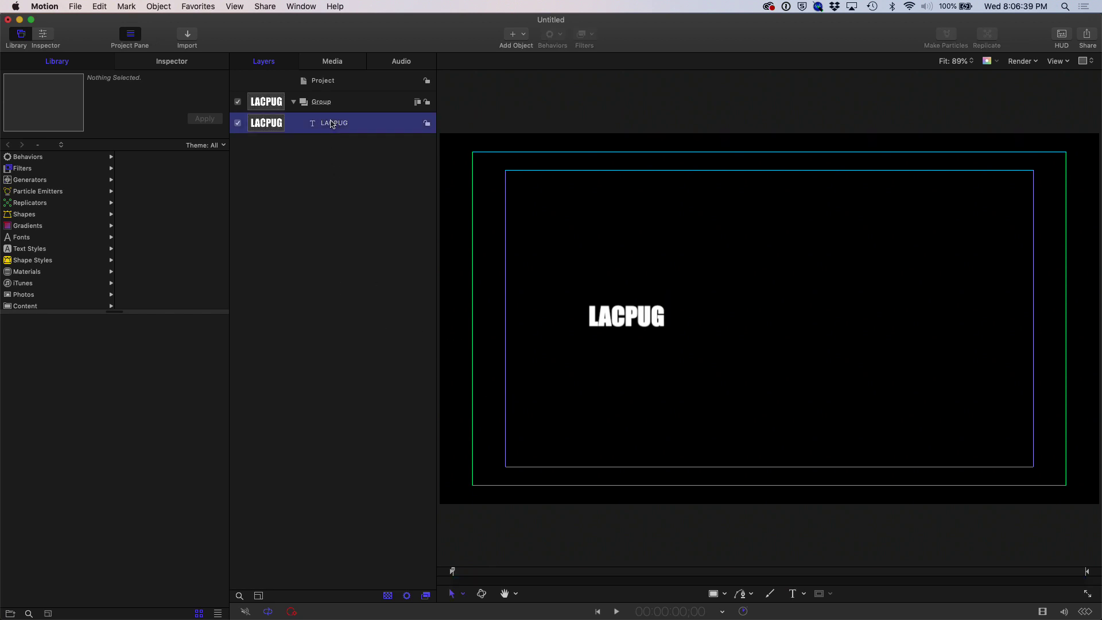
{"action": "left_click", "coordinate": [173, 61]}
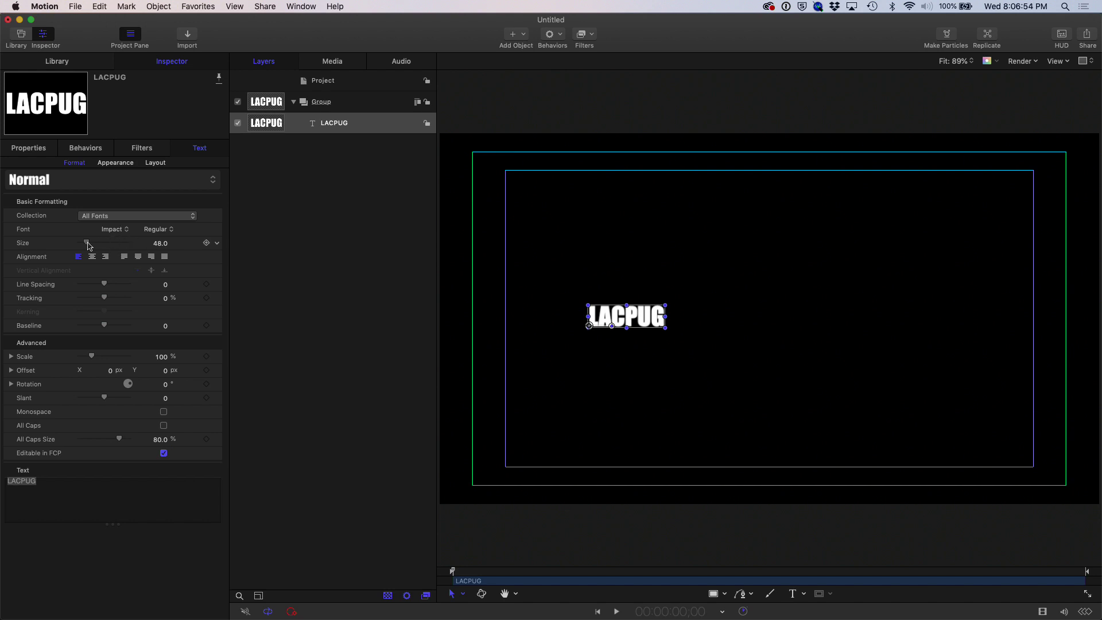
{"action": "left_click_drag", "start_coordinate": [87, 243], "coordinate": [150, 257]}
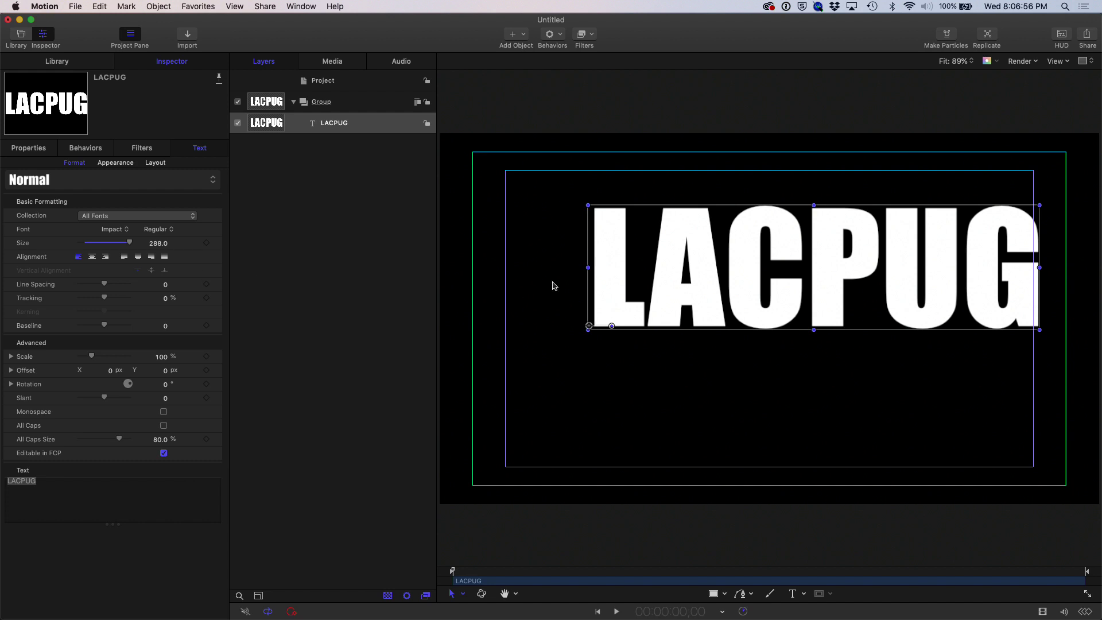
{"action": "left_click", "coordinate": [687, 297]}
{"action": "left_click_drag", "start_coordinate": [687, 296], "coordinate": [652, 347]}
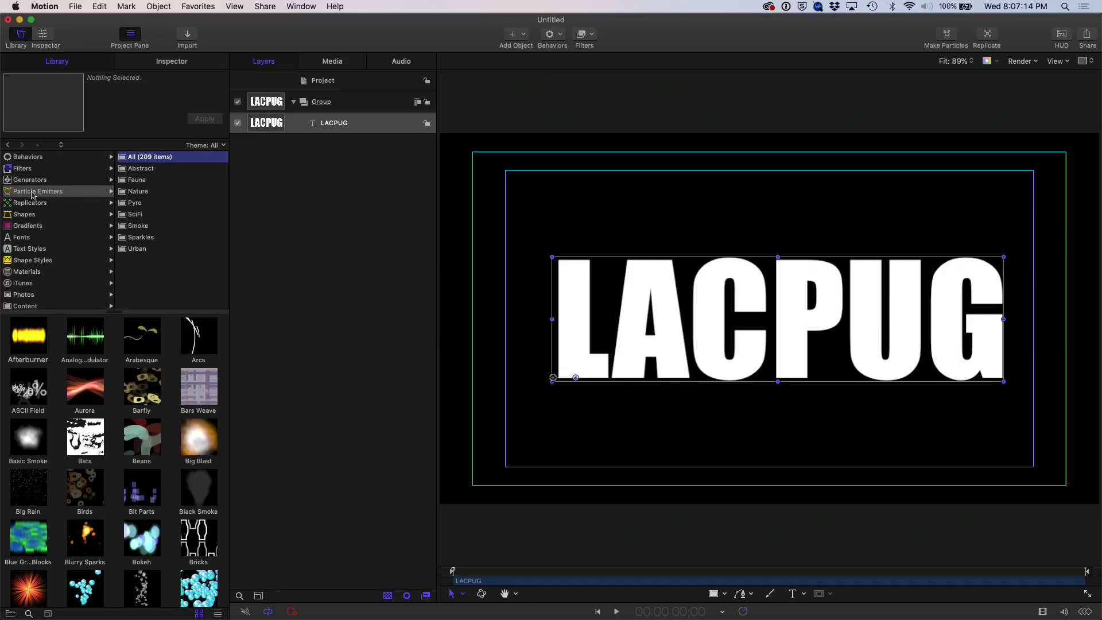
Browse the library's particle emitters and show the Pyro category.
{"action": "scroll", "coordinate": [100, 372], "scroll_direction": "down", "scroll_amount": 5}
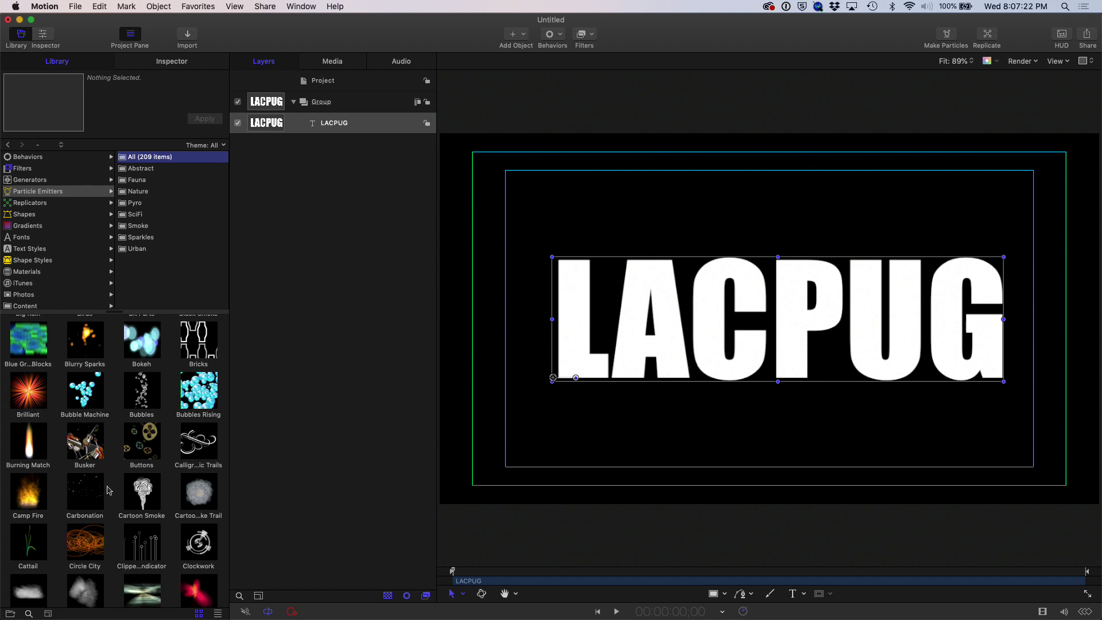
{"action": "left_click", "coordinate": [142, 205]}
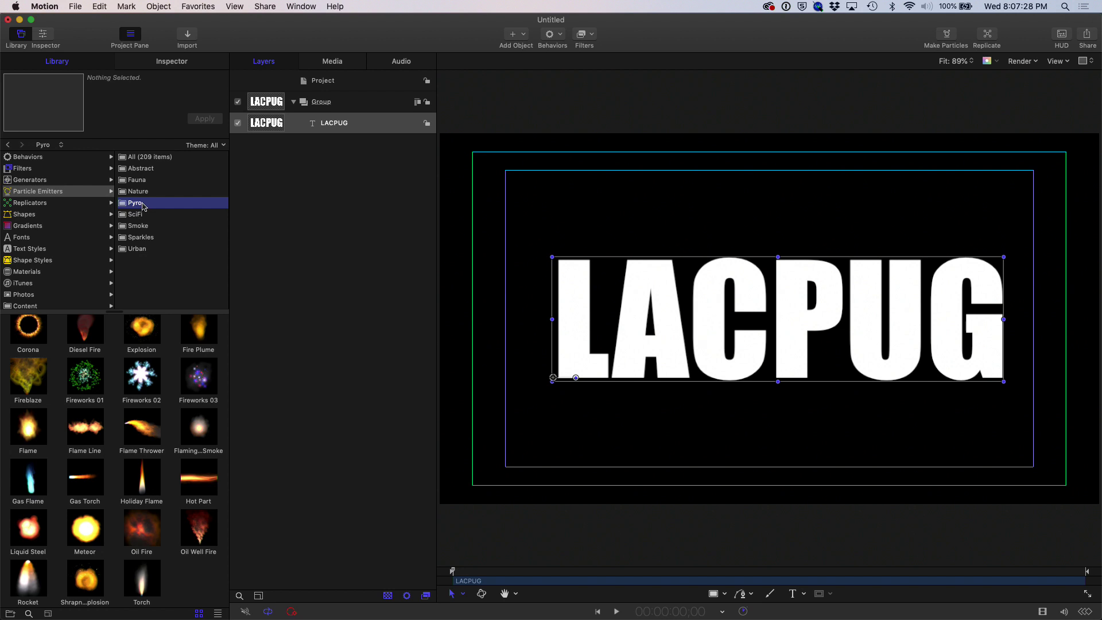
Try an enlarged Meteor emitter over the text and delete its group.
{"action": "mouse_move", "coordinate": [213, 431]}
{"action": "left_click_drag", "start_coordinate": [212, 432], "coordinate": [322, 232]}
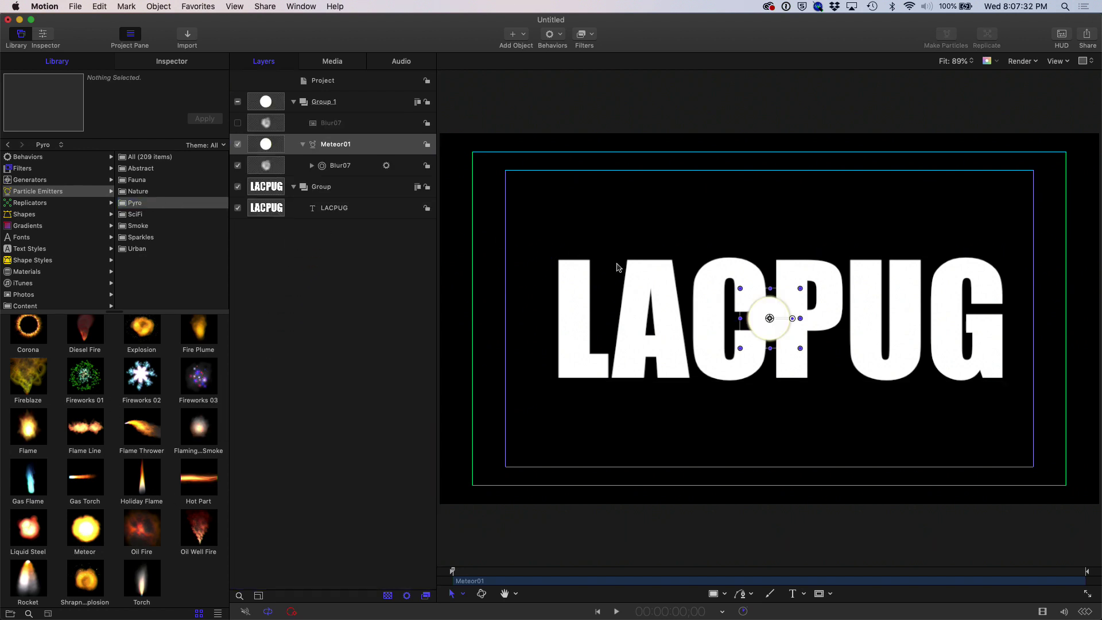
{"action": "left_click_drag", "start_coordinate": [742, 349], "coordinate": [541, 464]}
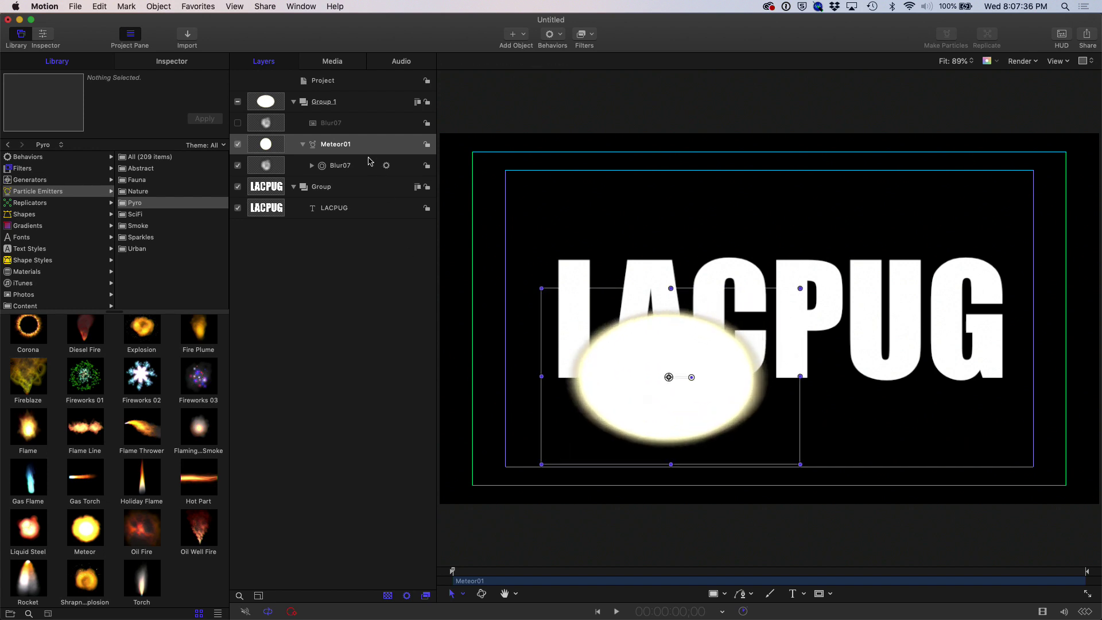
{"action": "left_click", "coordinate": [350, 104]}
{"action": "key", "text": "BackSpace"}
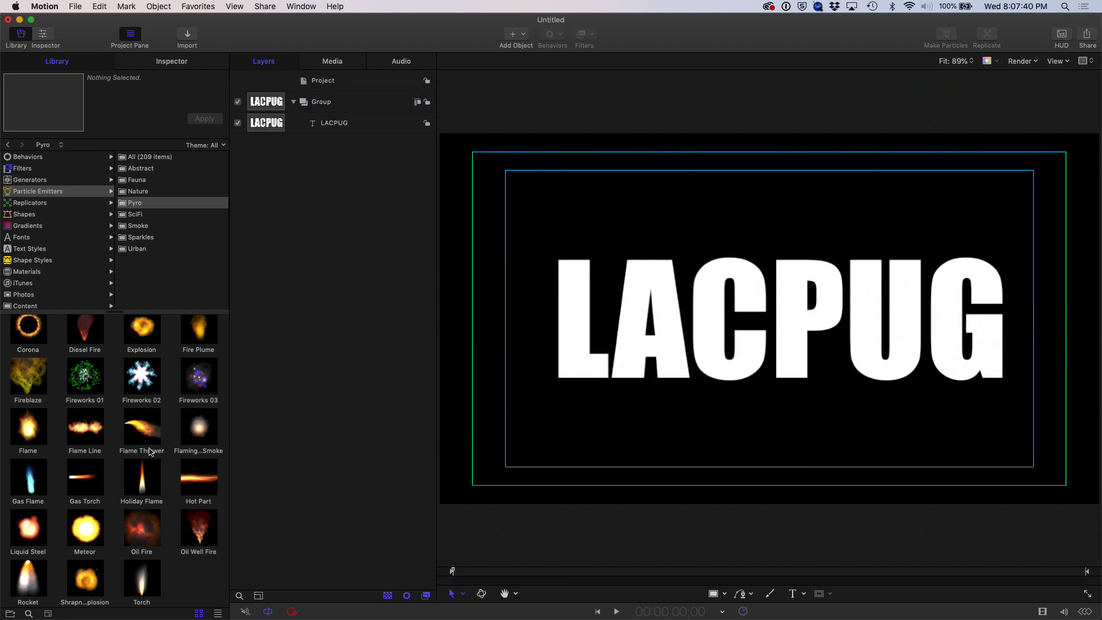
Add the Oil Fire emitter, move the LACPUG text above it in the same group, and preview the animation.
{"action": "left_click_drag", "start_coordinate": [144, 531], "coordinate": [317, 283]}
{"action": "left_click_drag", "start_coordinate": [337, 229], "coordinate": [320, 116]}
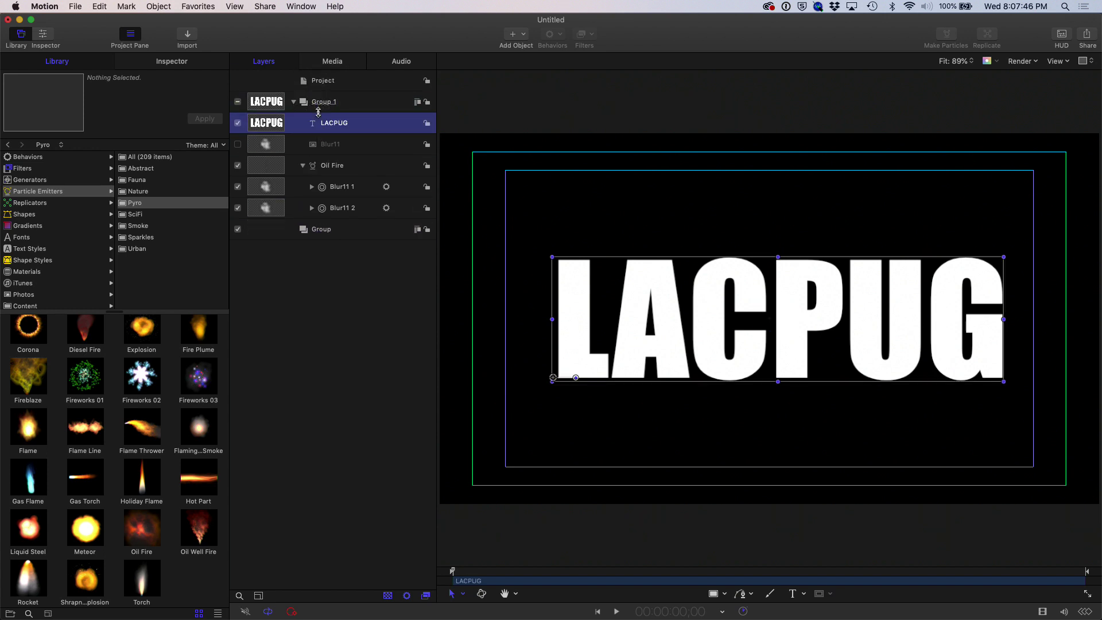
{"action": "left_click", "coordinate": [438, 570]}
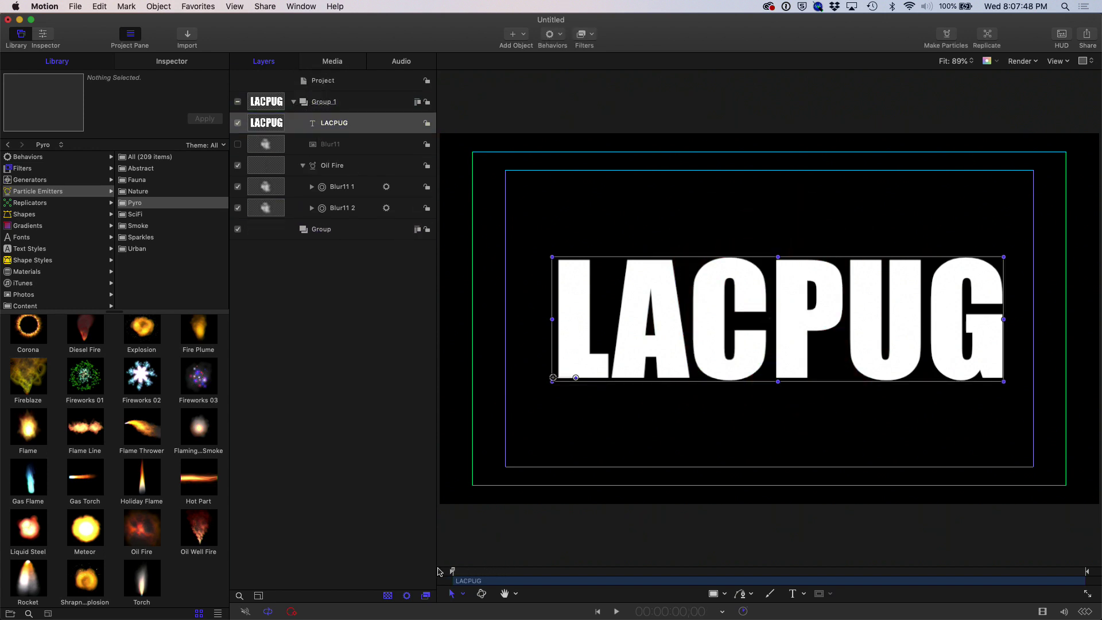
{"action": "key", "text": "space"}
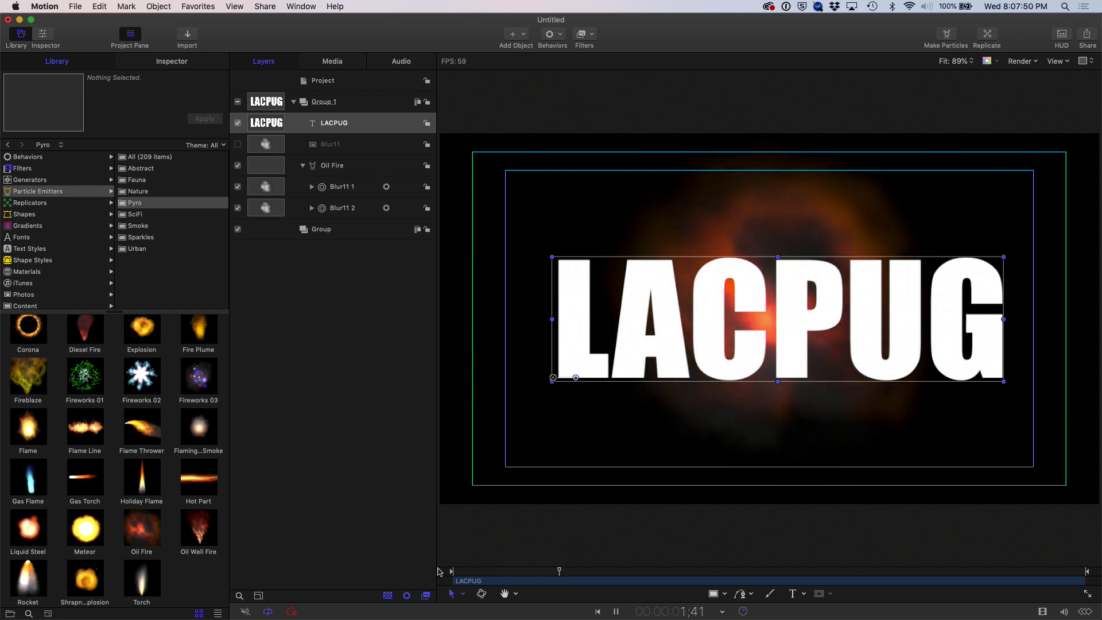
{"action": "key", "text": "space"}
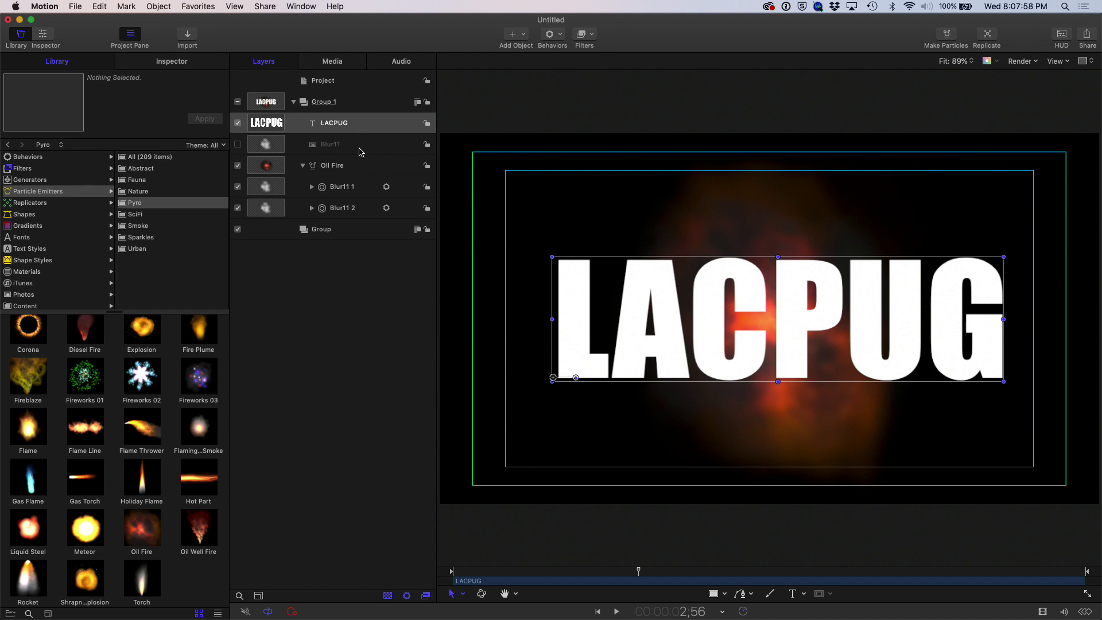
Stretch the Oil Fire emitter until its bounds span the full width of the frame behind the text.
{"action": "left_click", "coordinate": [360, 167]}
{"action": "left_click_drag", "start_coordinate": [571, 310], "coordinate": [448, 310]}
{"action": "left_click_drag", "start_coordinate": [956, 309], "coordinate": [1100, 330]}
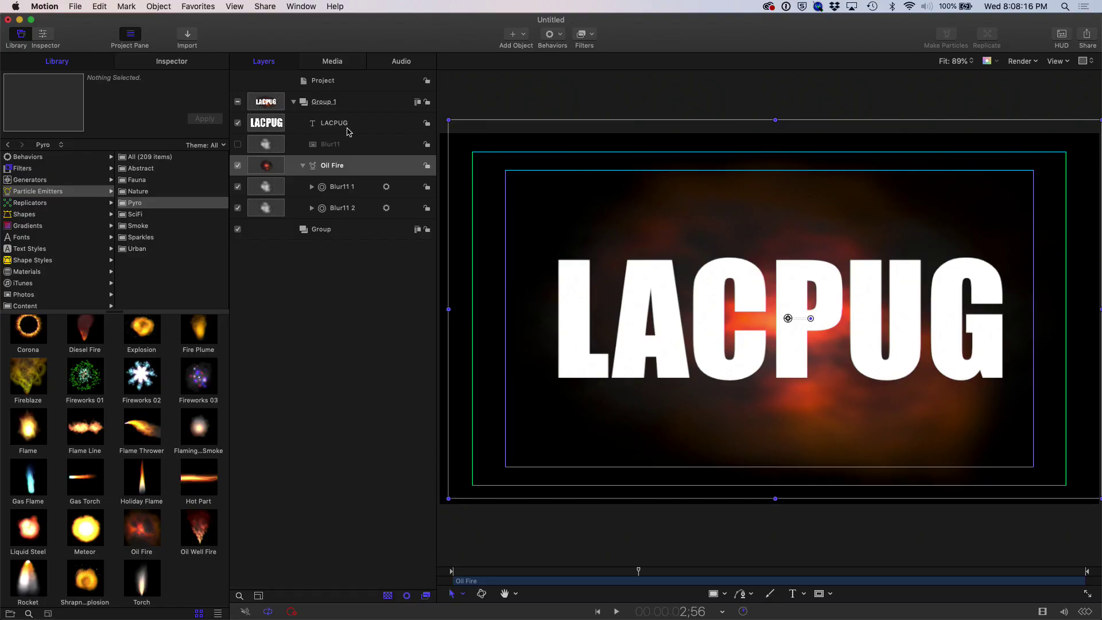
Set the LACPUG text layer's blend mode to Stencil Alpha and play back the fire-filled lettering.
{"action": "left_click", "coordinate": [344, 130]}
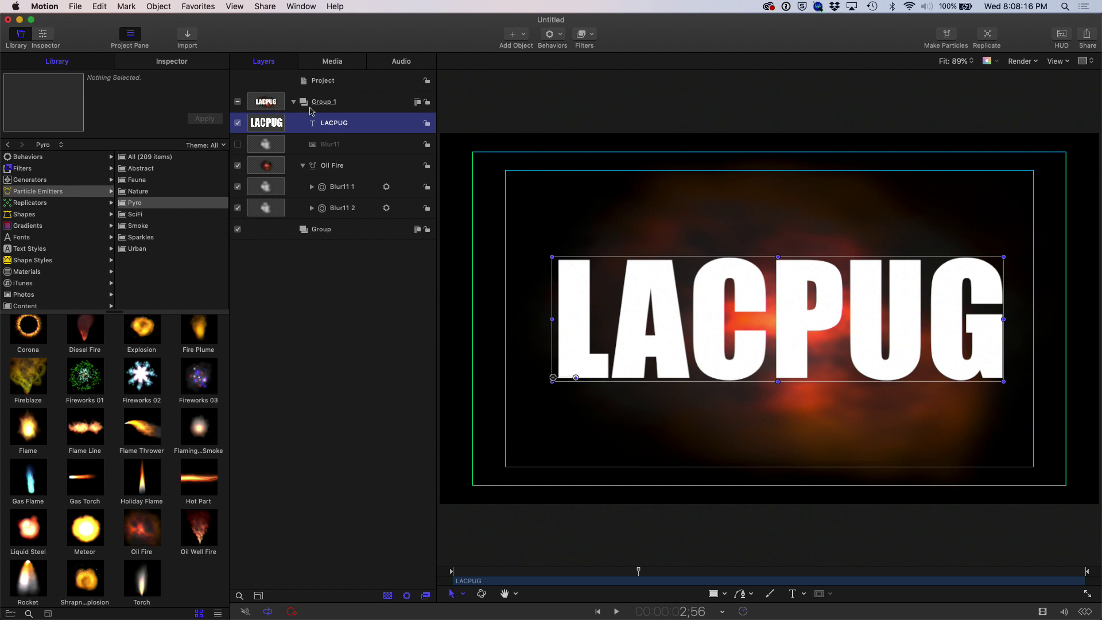
{"action": "left_click", "coordinate": [172, 61]}
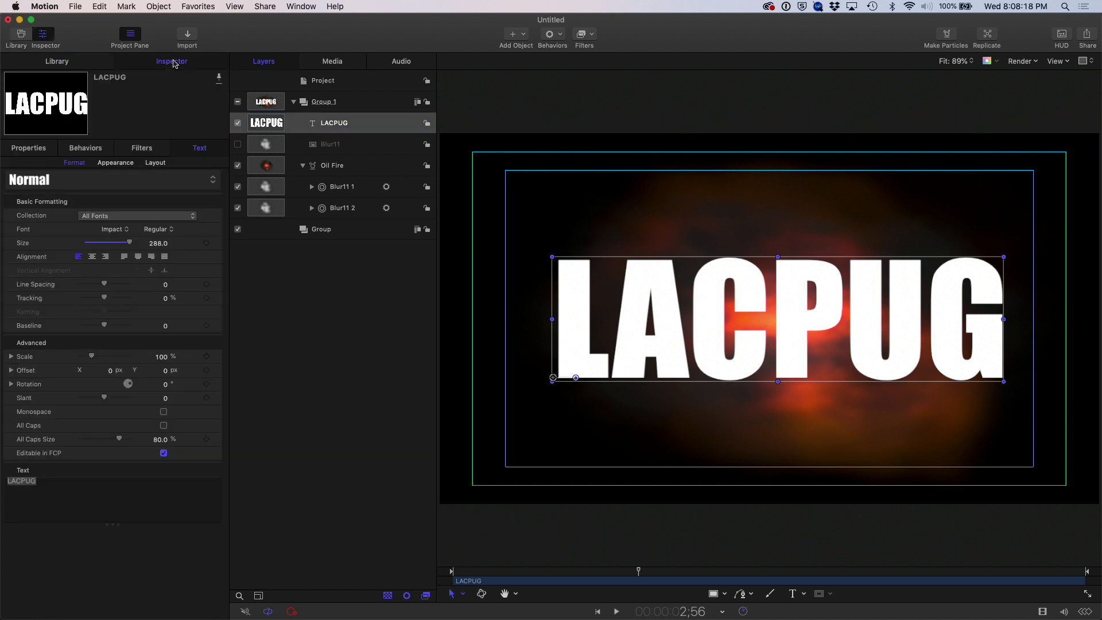
{"action": "left_click", "coordinate": [27, 149]}
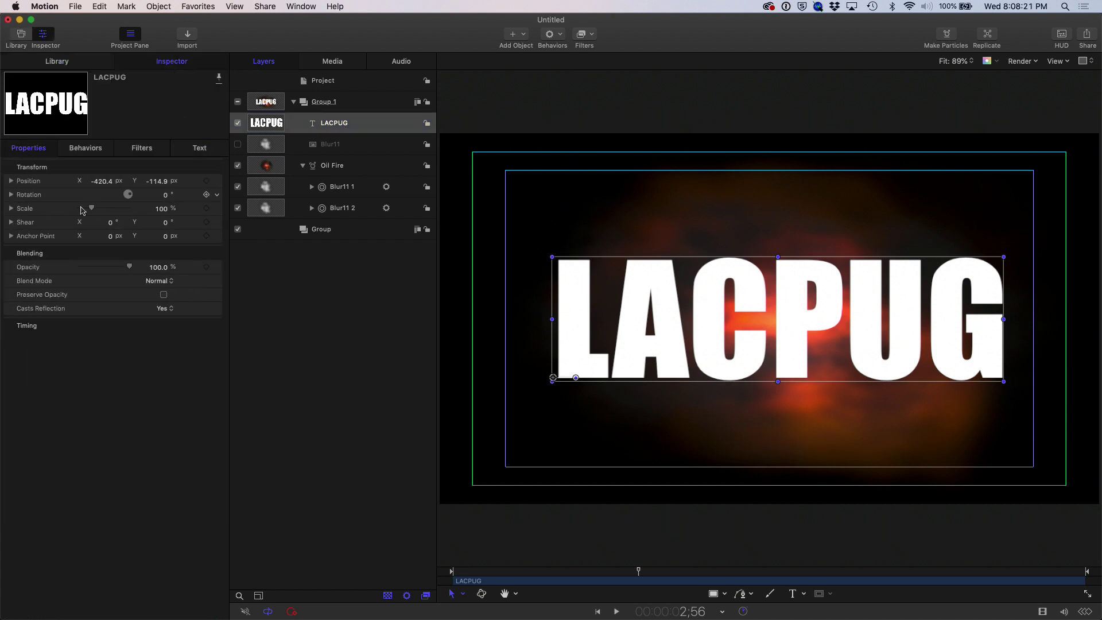
{"action": "left_click", "coordinate": [154, 281]}
{"action": "key", "text": "Escape"}
{"action": "left_click", "coordinate": [154, 281]}
{"action": "left_click", "coordinate": [167, 522]}
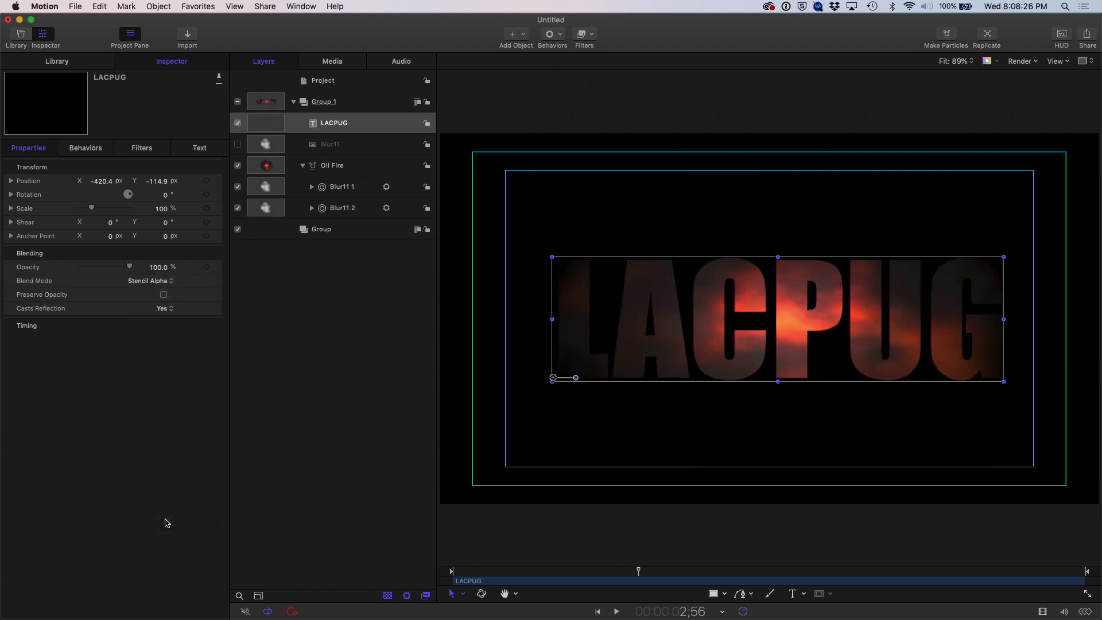
{"action": "key", "text": "space"}
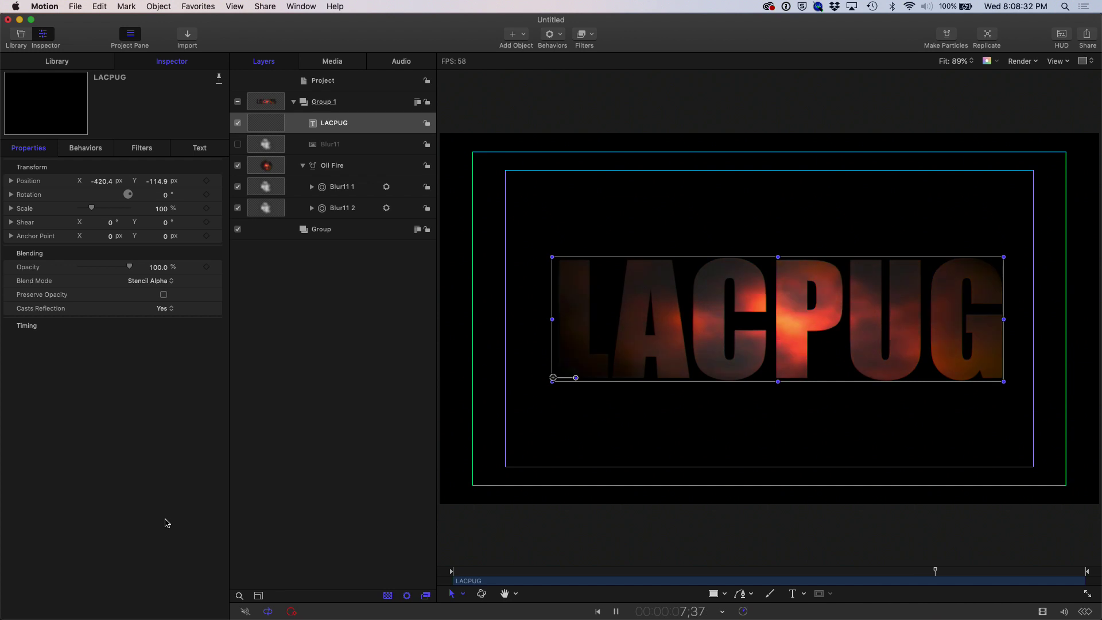
{"action": "key", "text": "space"}
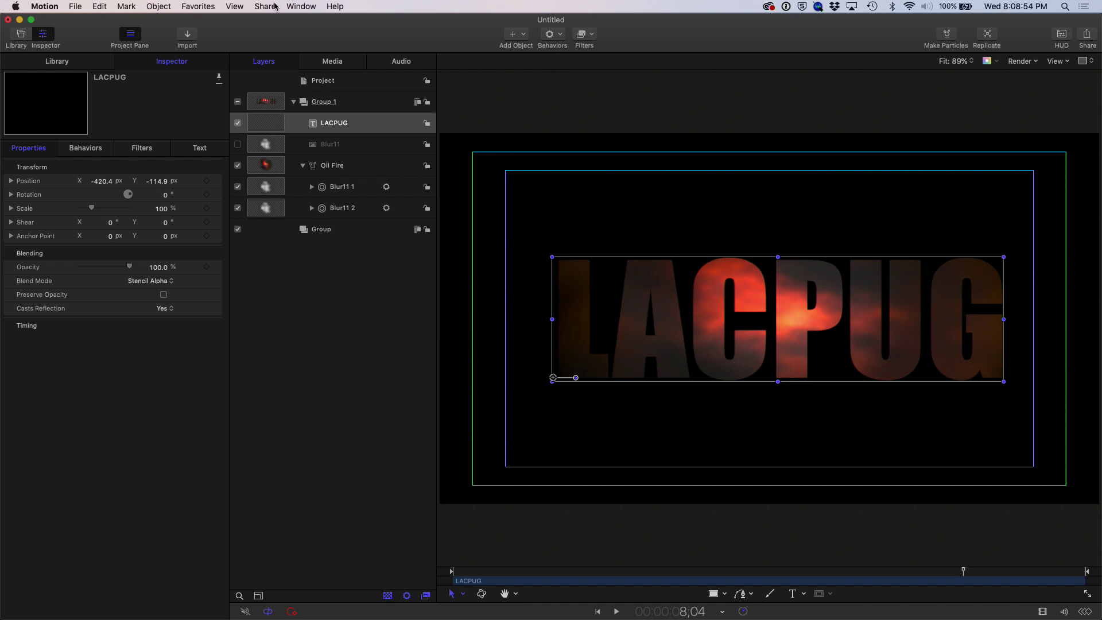
Export the project to the Desktop as a QuickTime movie named "Flames in LA", keeping the Same as Source format.
{"action": "left_click", "coordinate": [265, 6]}
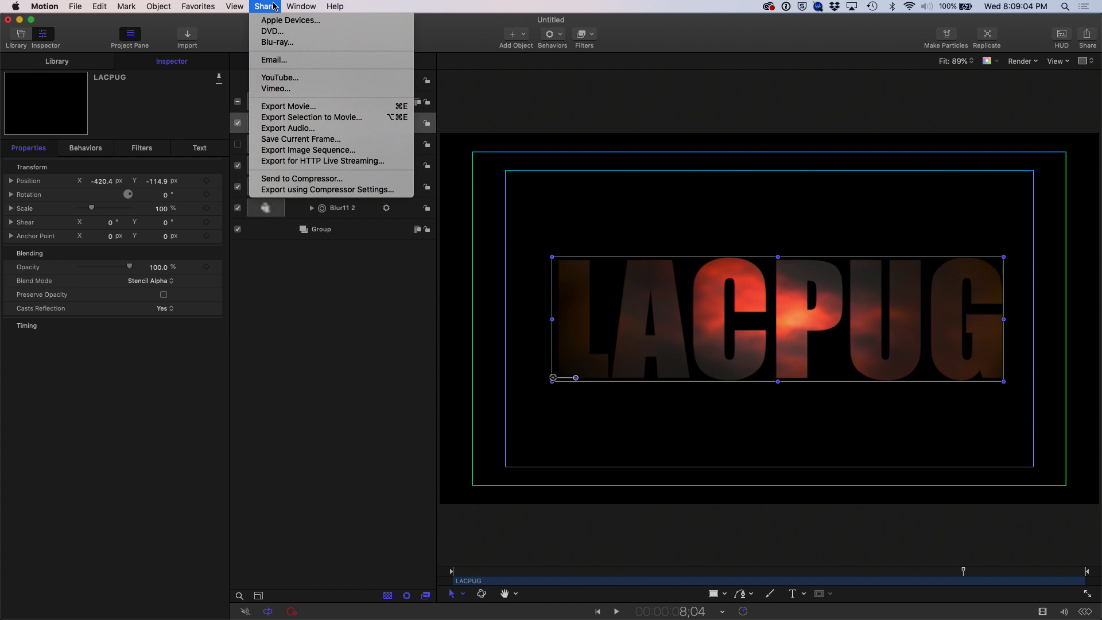
{"action": "left_click", "coordinate": [270, 109]}
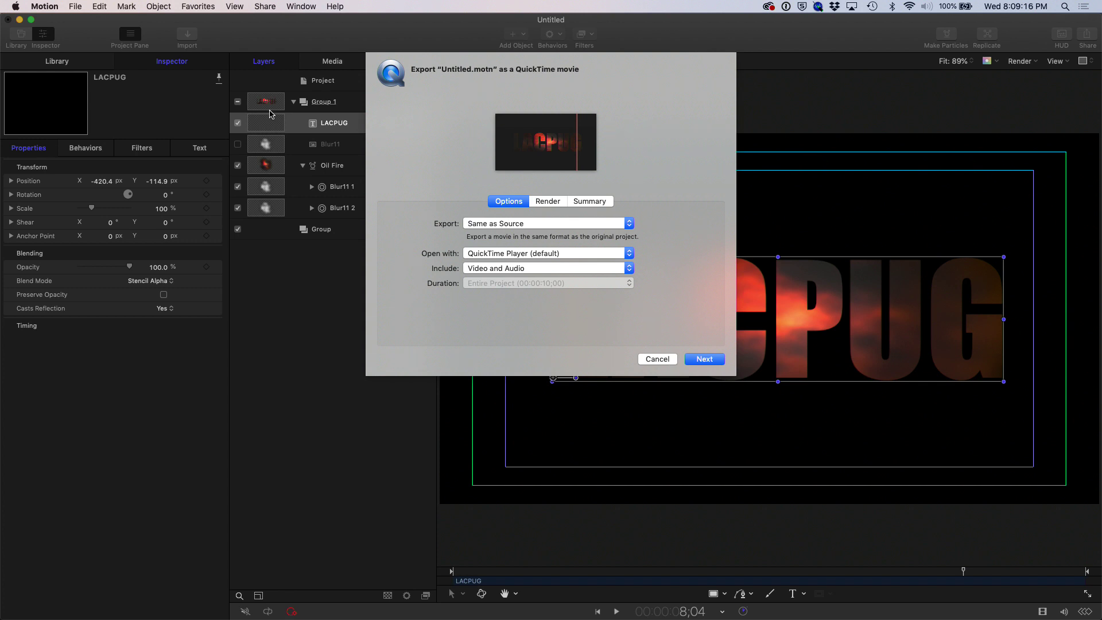
{"action": "left_click", "coordinate": [704, 359]}
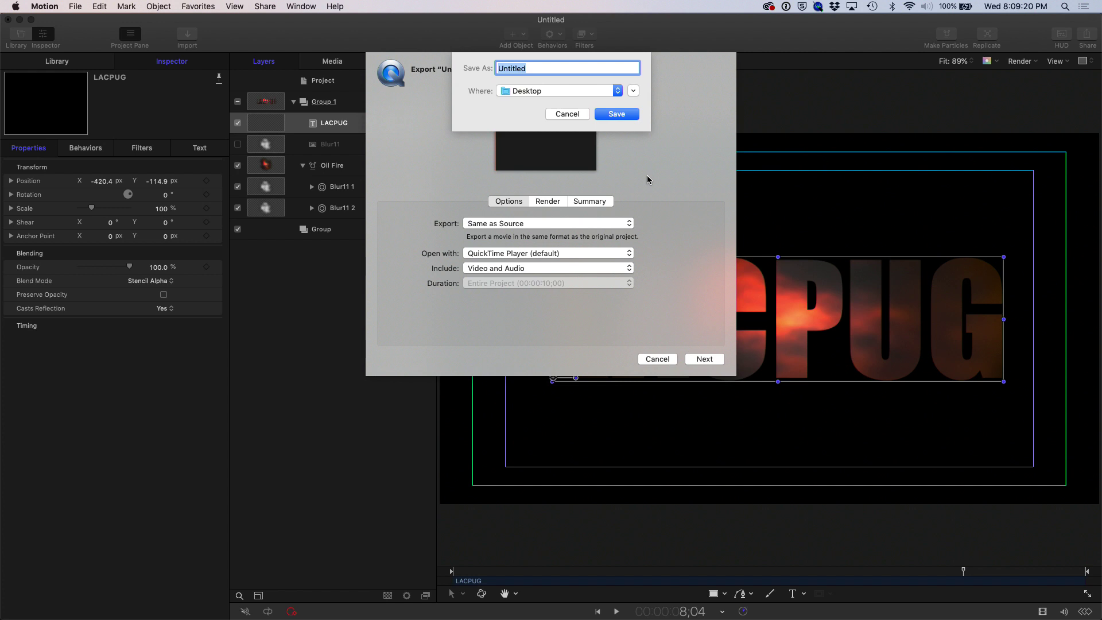
{"action": "type", "text": "Flames in LA"}
{"action": "key", "text": "Return"}
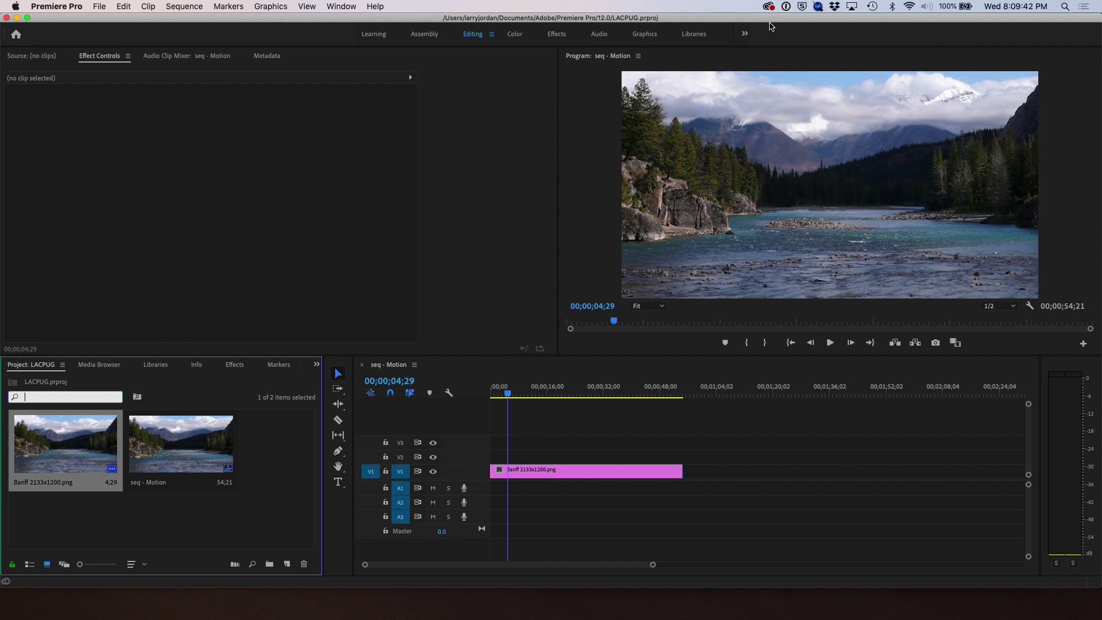
In Premiere Pro, place Flames in LA.mov from the desktop on track V2 above the Banff clip, starting at about 15 seconds.
{"action": "left_click_drag", "start_coordinate": [770, 23], "coordinate": [661, 23]}
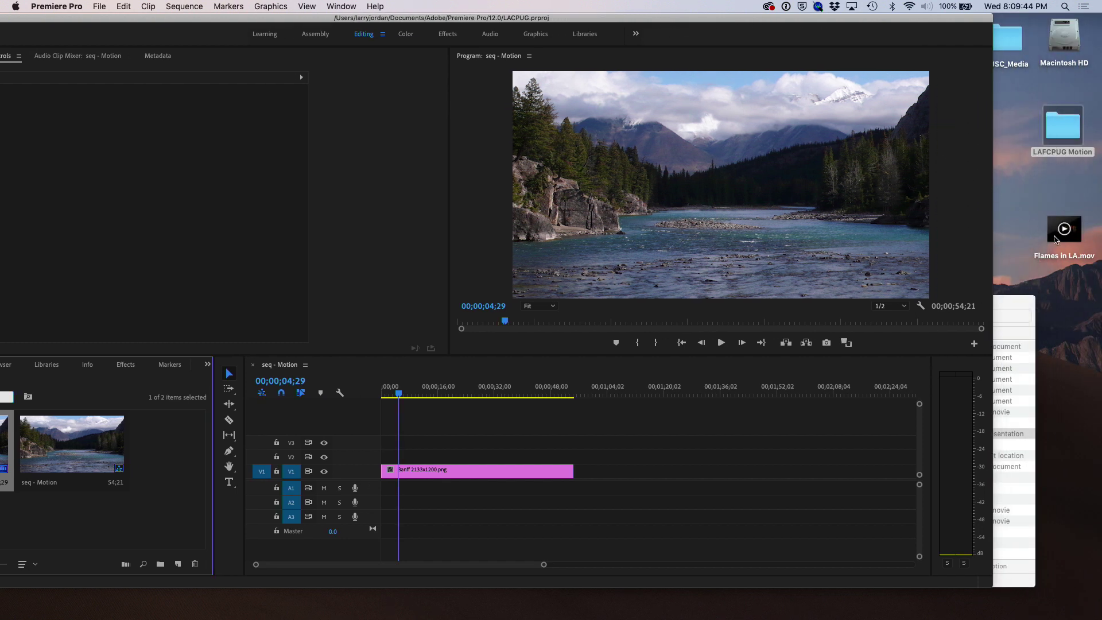
{"action": "left_click_drag", "start_coordinate": [1061, 241], "coordinate": [434, 462]}
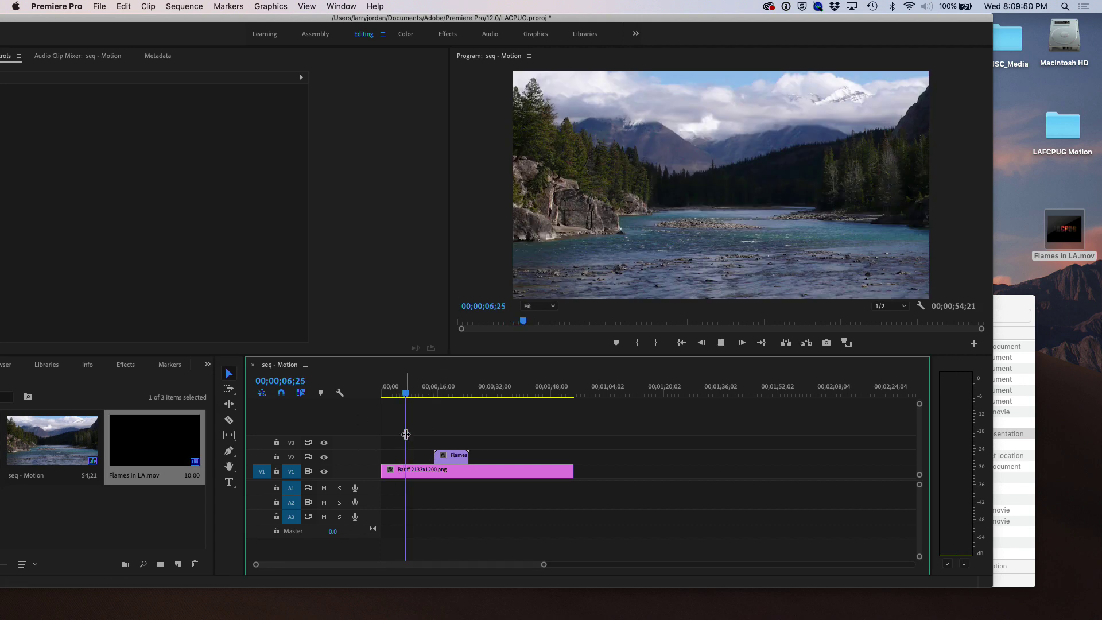
Play the sequence through the start of the Flames in LA clip to check the fire title over the Banff footage.
{"action": "left_click", "coordinate": [425, 397]}
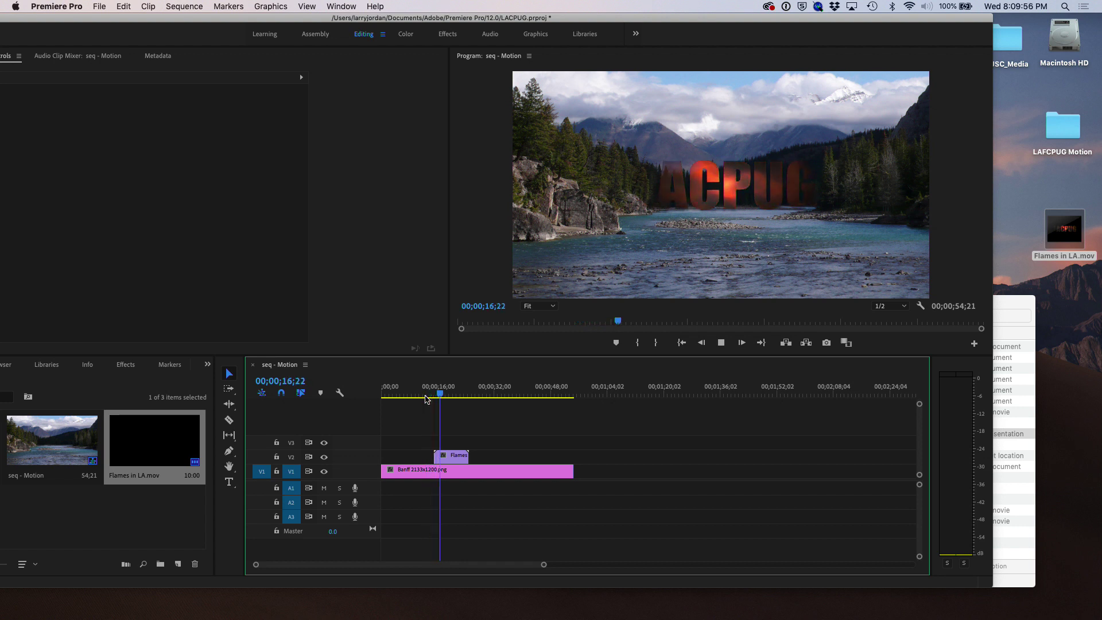
{"action": "key", "text": "space"}
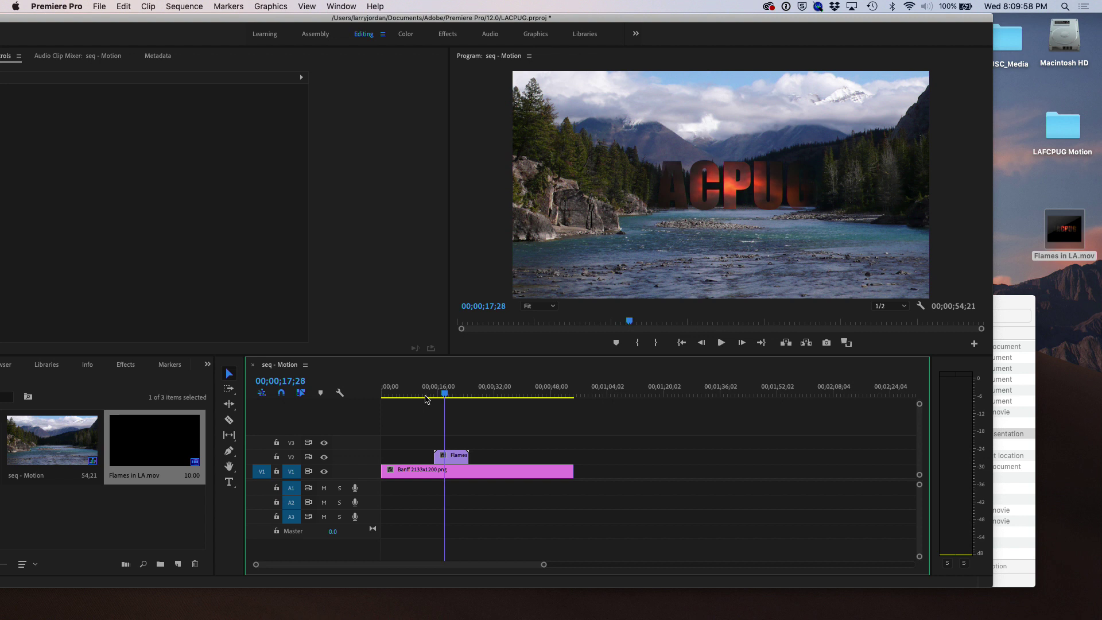
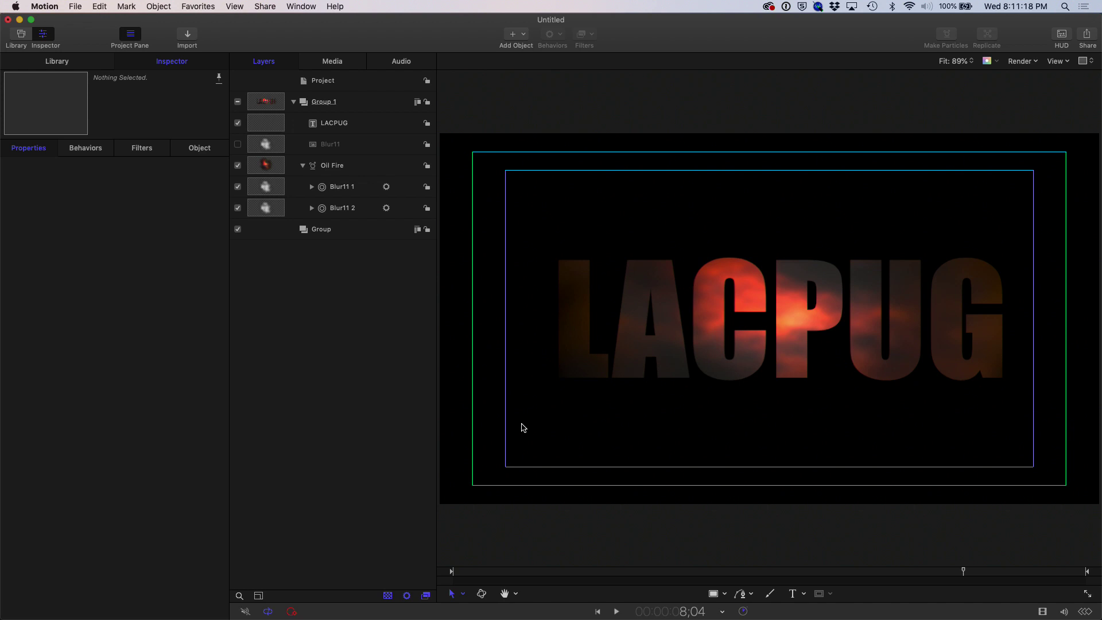
In Motion, delete the LACPUG text and fire layers and create a new text layer reading "3D Text" at size 288.
{"action": "left_click_drag", "start_coordinate": [348, 281], "coordinate": [331, 125]}
{"action": "key", "text": "Delete"}
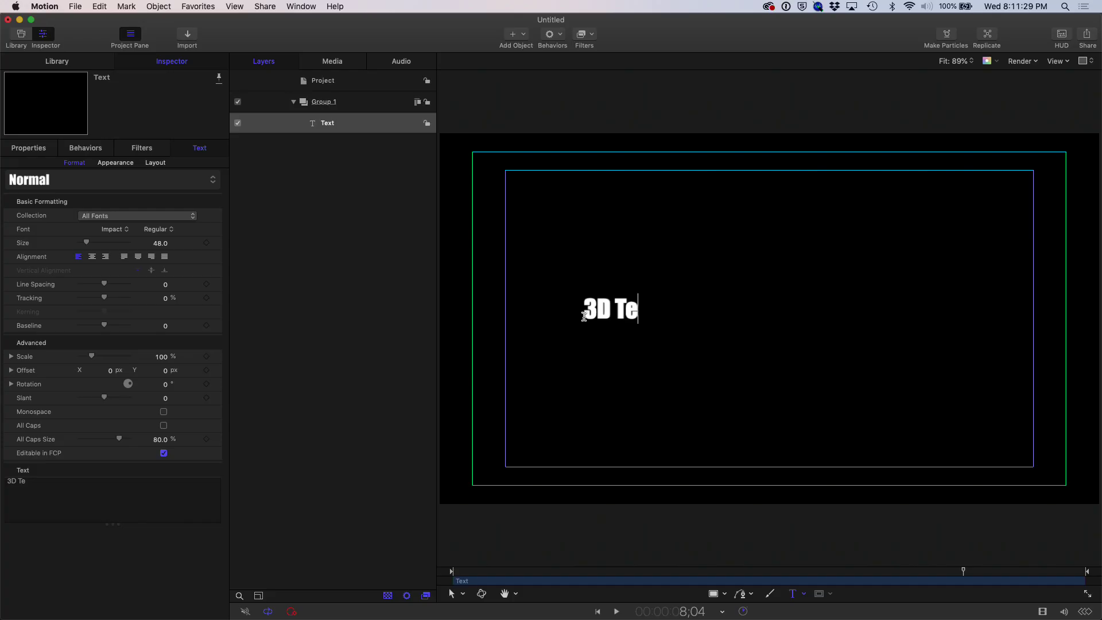
{"action": "type", "text": "xt"}
{"action": "left_click_drag", "start_coordinate": [86, 243], "coordinate": [132, 246]}
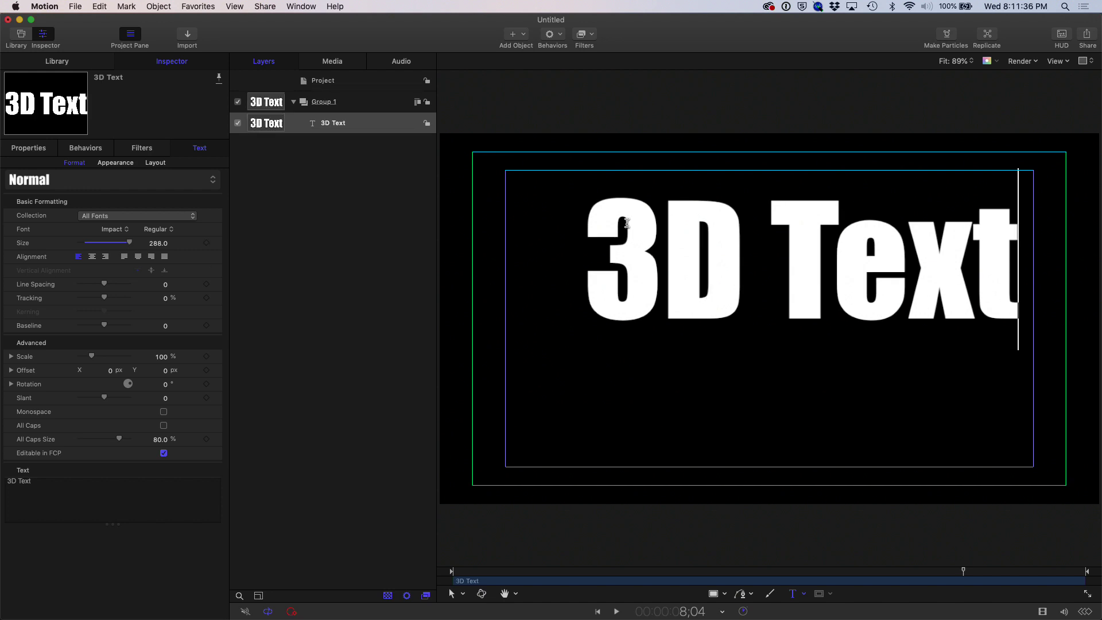
{"action": "left_click", "coordinate": [361, 228]}
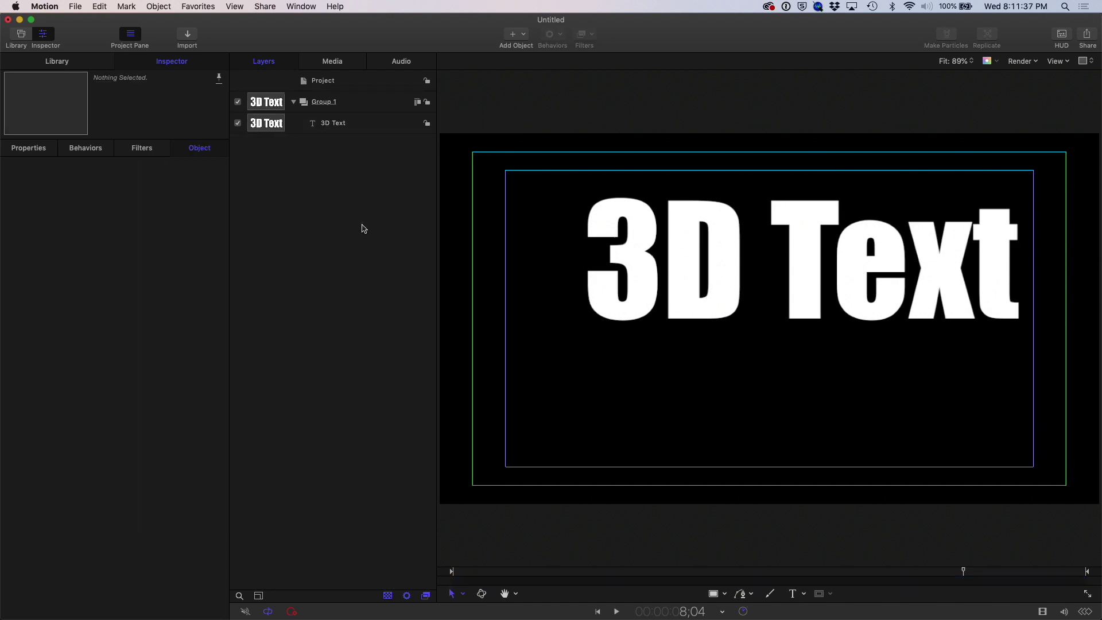
Set the 3D Text layer's anchor point X to 423 px and reposition the text in the centre of the frame.
{"action": "left_click", "coordinate": [367, 123]}
{"action": "left_click_drag", "start_coordinate": [816, 276], "coordinate": [784, 324]}
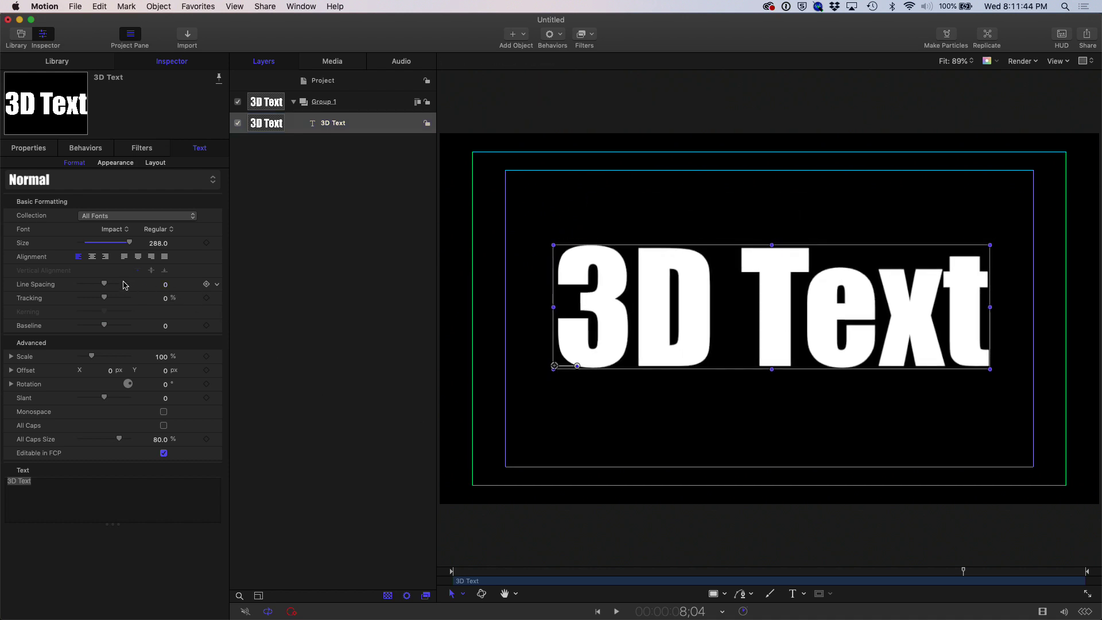
{"action": "left_click", "coordinate": [28, 151]}
{"action": "left_click_drag", "start_coordinate": [111, 241], "coordinate": [155, 241]}
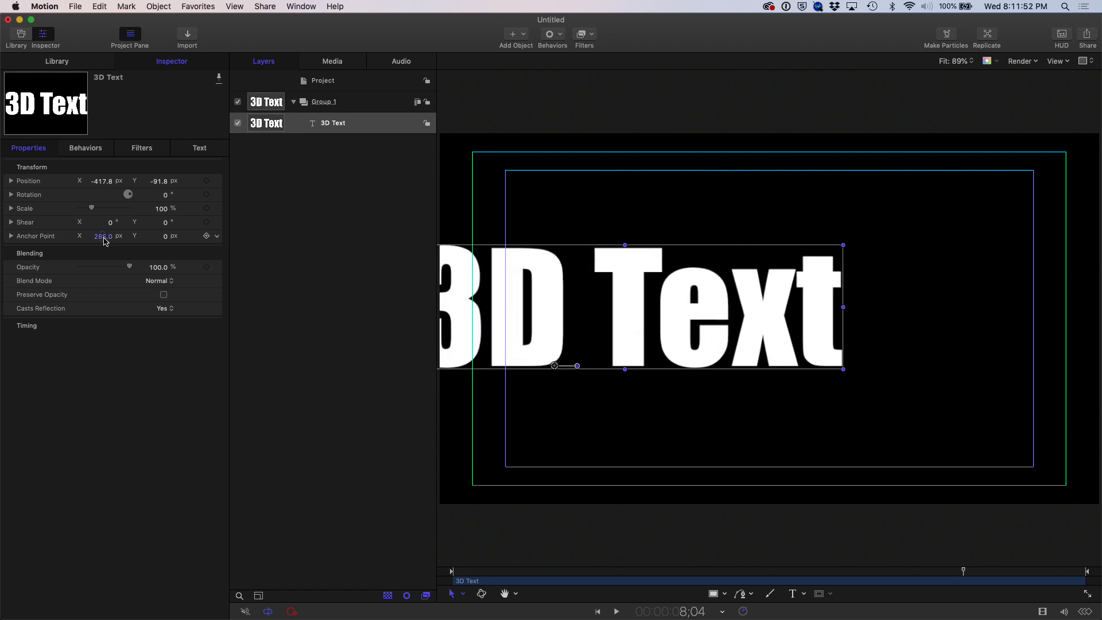
{"action": "left_click_drag", "start_coordinate": [104, 241], "coordinate": [104, 242]}
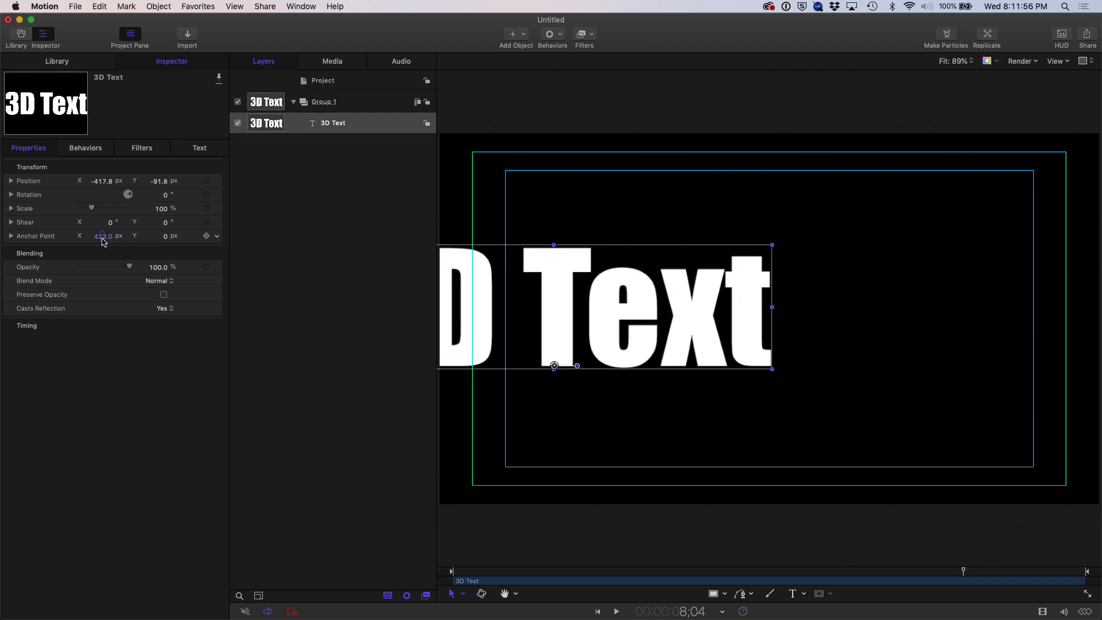
{"action": "left_click_drag", "start_coordinate": [546, 296], "coordinate": [778, 311]}
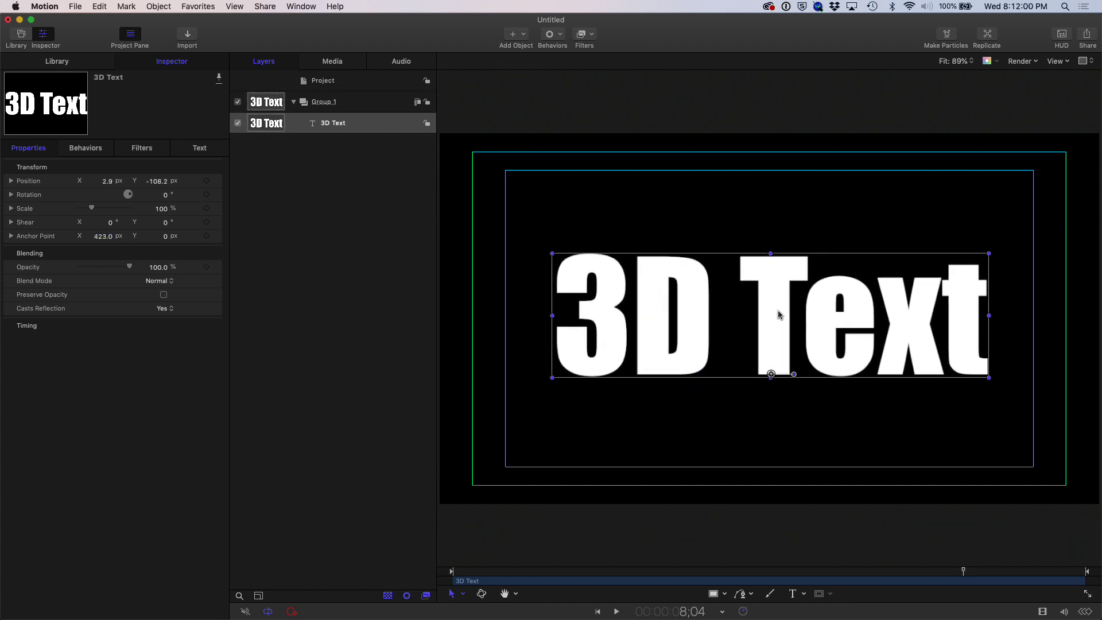
Turn on the 3D Text option for the lettering and set its extrusion depth to 88.
{"action": "left_click", "coordinate": [204, 149]}
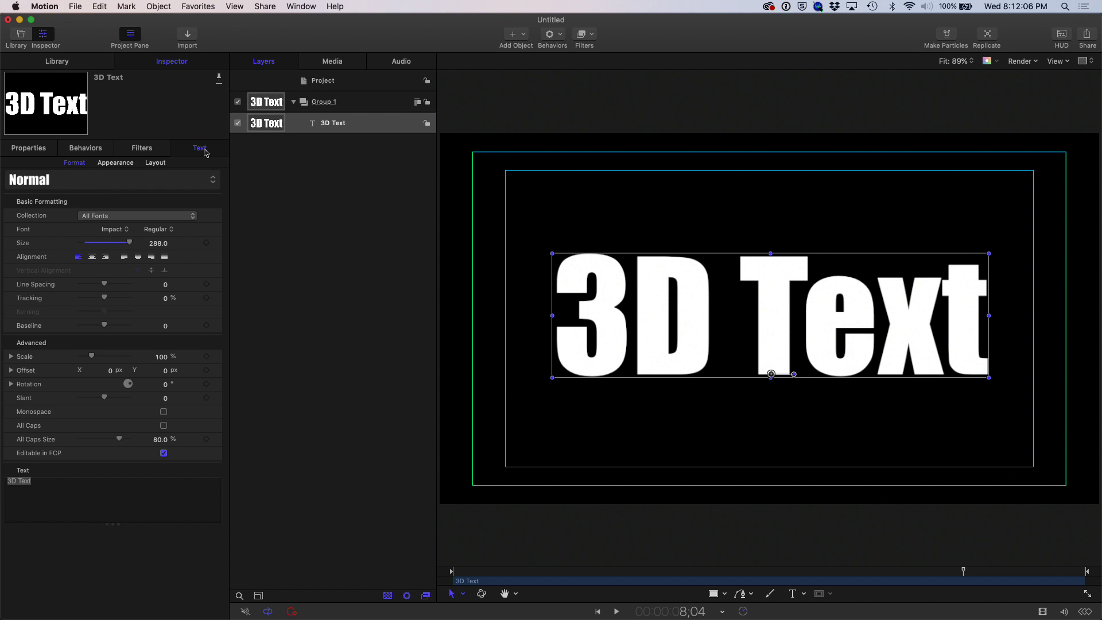
{"action": "left_click", "coordinate": [91, 150]}
{"action": "left_click", "coordinate": [182, 151]}
{"action": "left_click", "coordinate": [112, 163]}
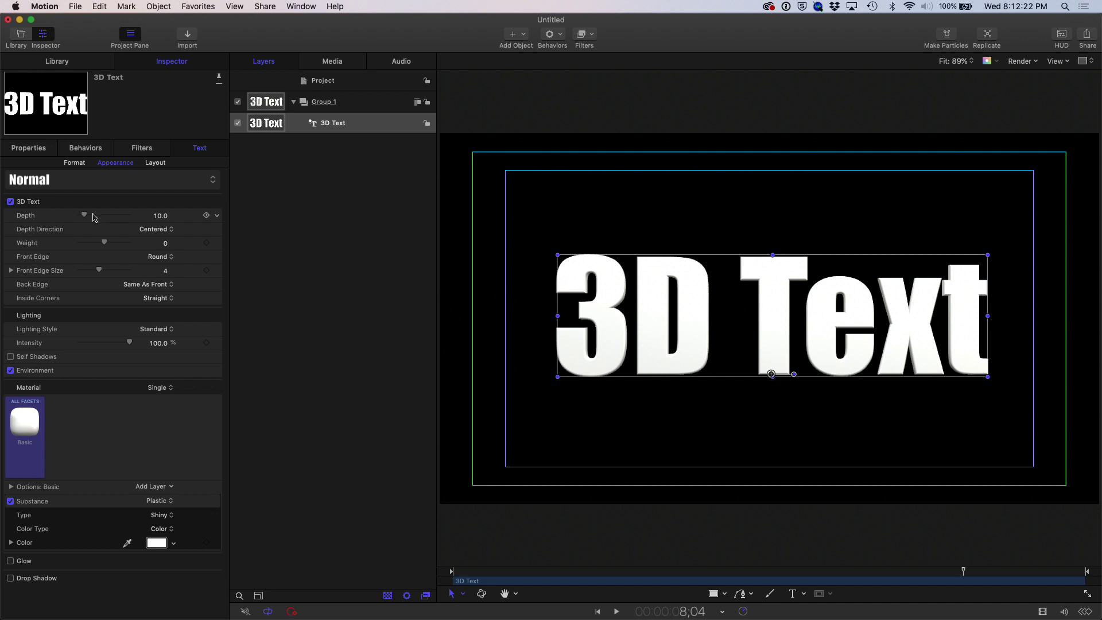
{"action": "left_click_drag", "start_coordinate": [84, 217], "coordinate": [123, 216]}
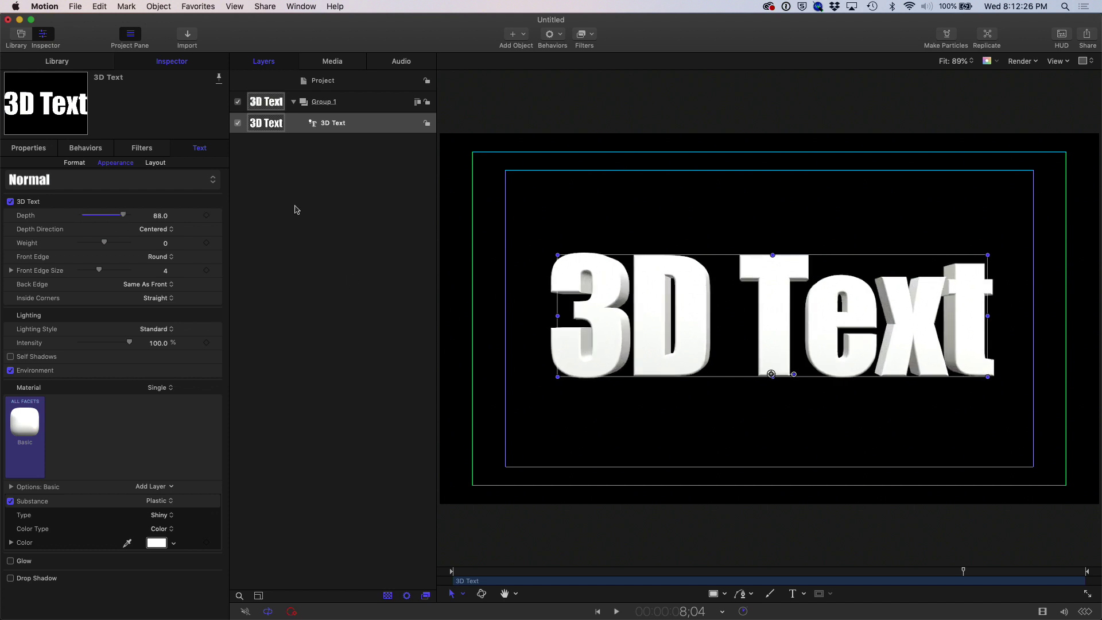
Try rotating the 3D lettering about its X and Z axes, resetting both rotations to 0°.
{"action": "left_click", "coordinate": [41, 149]}
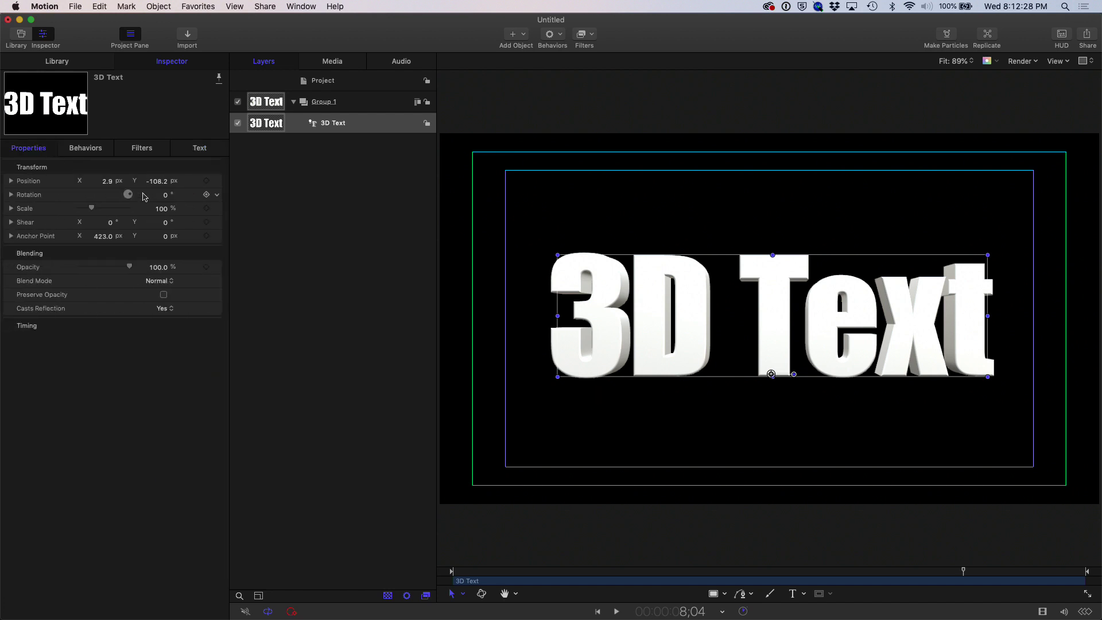
{"action": "left_click", "coordinate": [11, 194]}
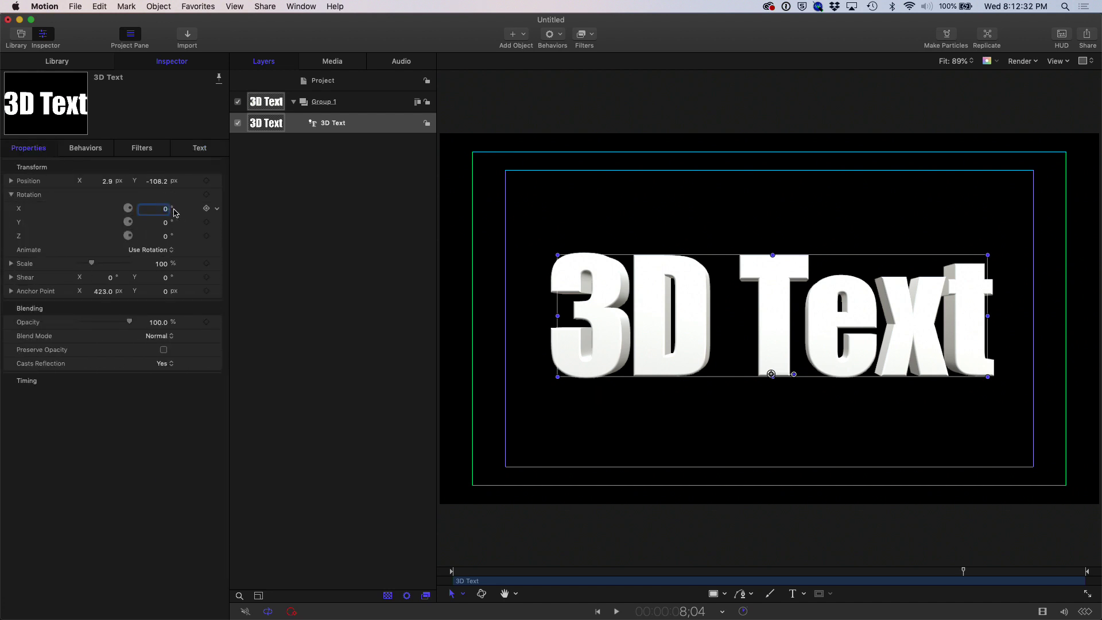
{"action": "left_click_drag", "start_coordinate": [129, 210], "coordinate": [150, 236]}
{"action": "type", "text": "0"}
{"action": "key", "text": "Return"}
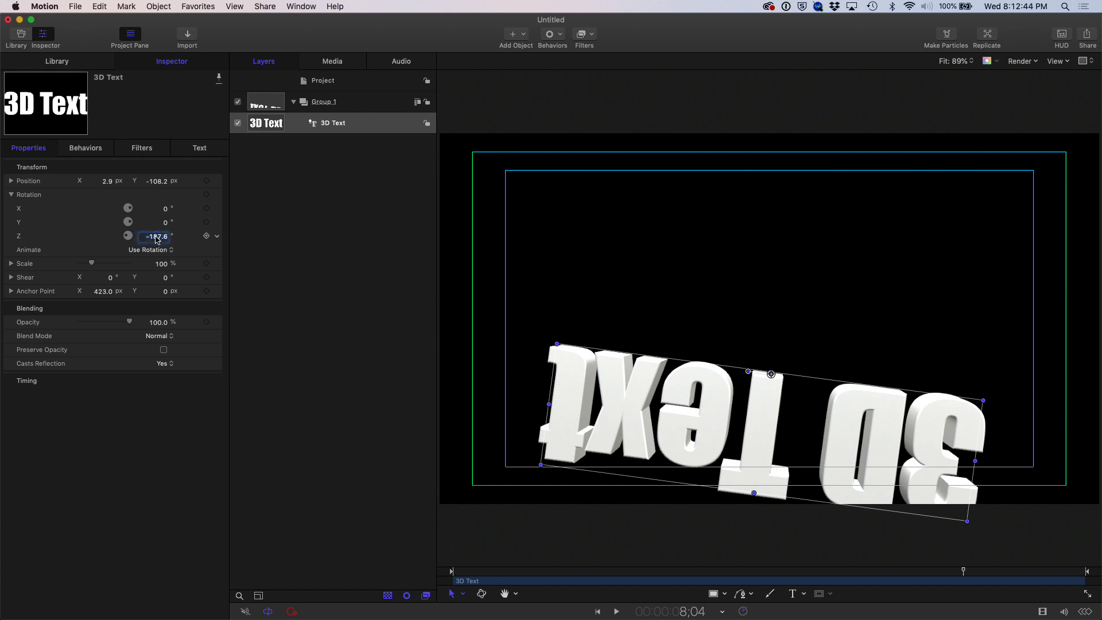
{"action": "type", "text": "0"}
{"action": "key", "text": "Return"}
Rotate the 3D lettering about its Y axis, trying -20° and settling on 30°.
{"action": "left_click_drag", "start_coordinate": [131, 223], "coordinate": [320, 223]}
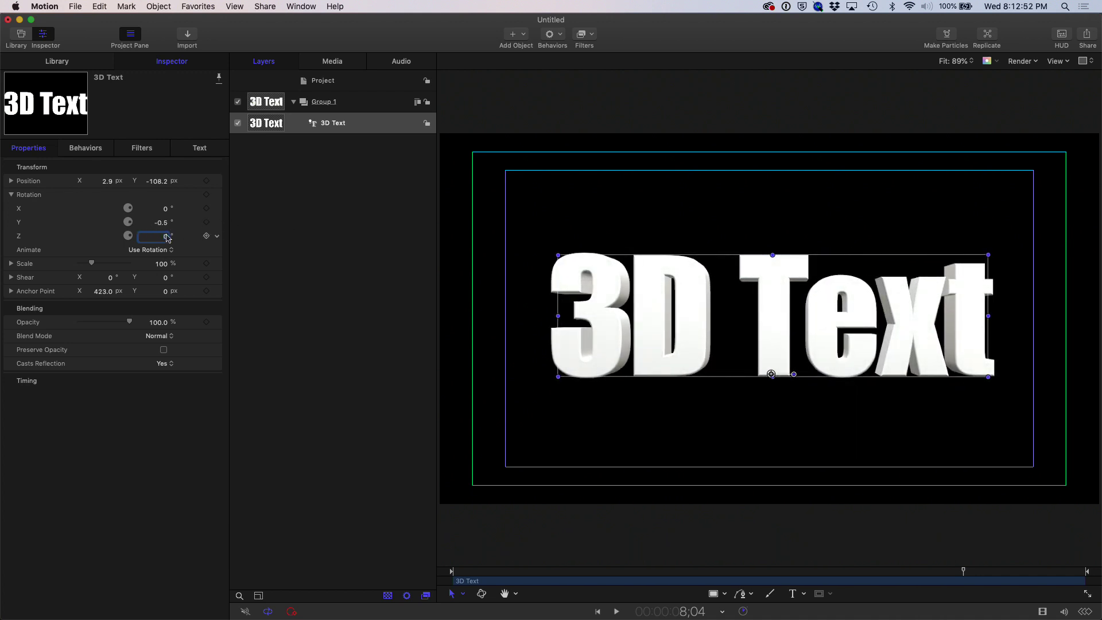
{"action": "left_click_drag", "start_coordinate": [131, 224], "coordinate": [137, 224]}
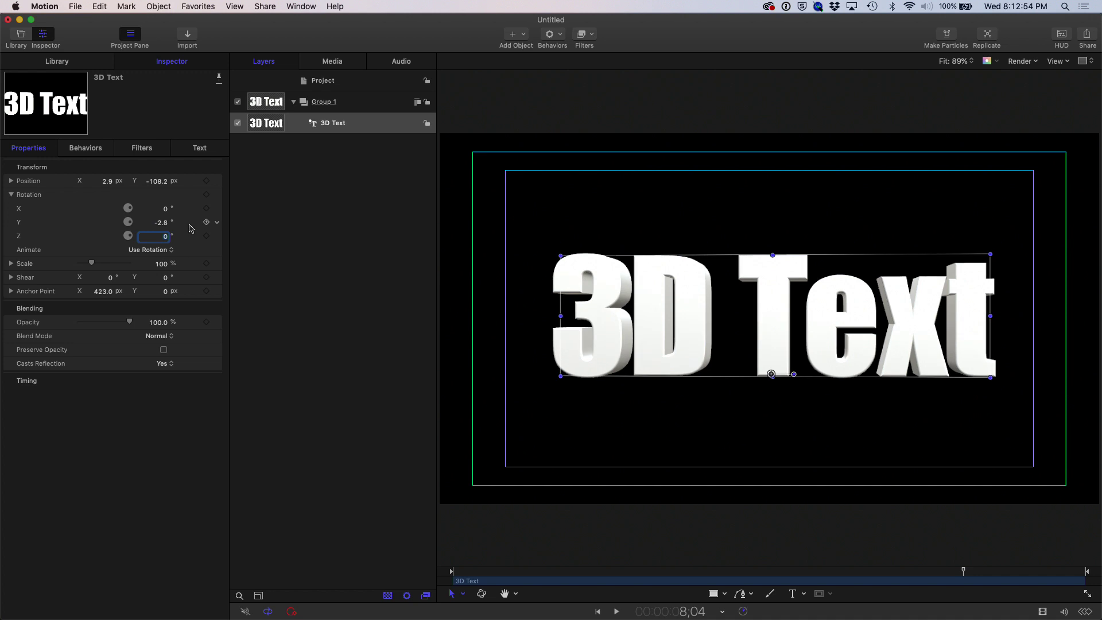
{"action": "left_click", "coordinate": [161, 223]}
{"action": "type", "text": "-20"}
{"action": "key", "text": "Return"}
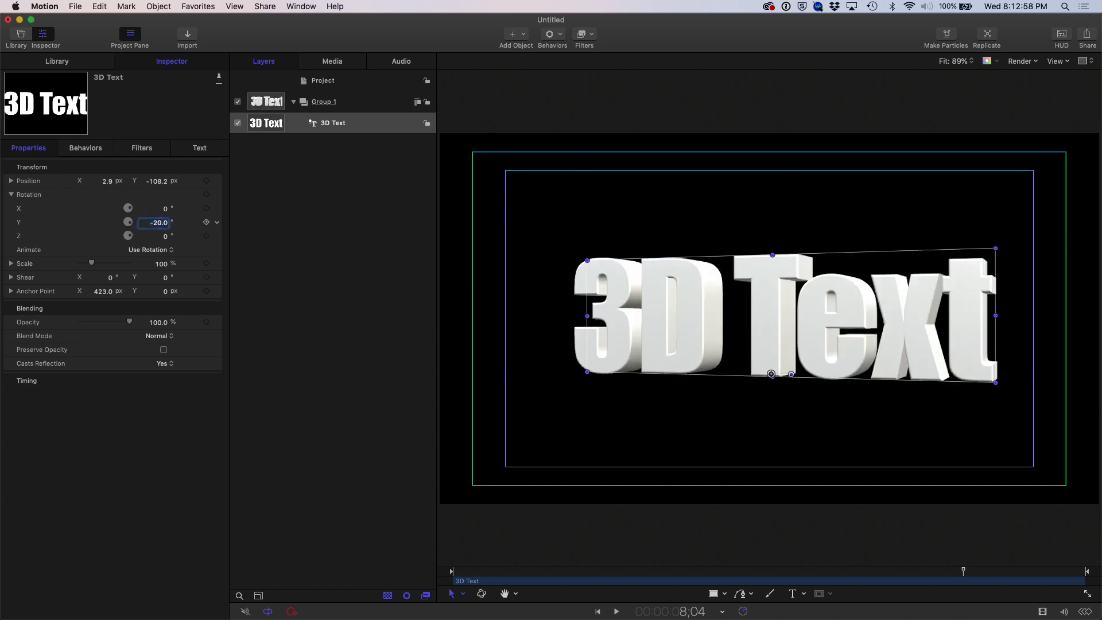
{"action": "key", "text": "Return"}
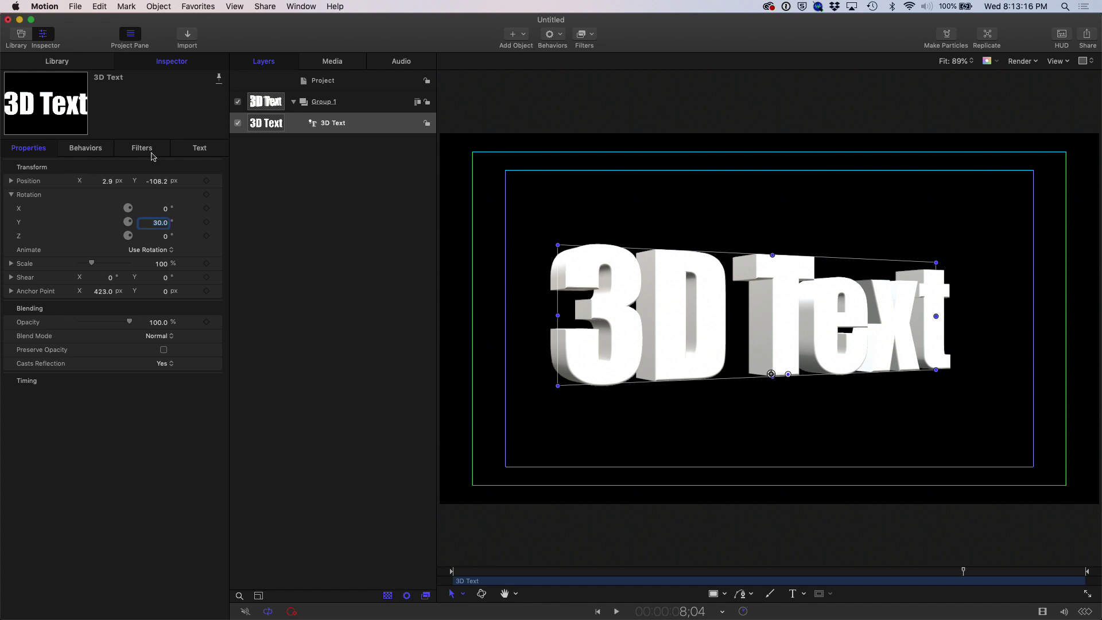
Apply the Aged Concrete material to all facets of the 3D lettering.
{"action": "left_click", "coordinate": [199, 148]}
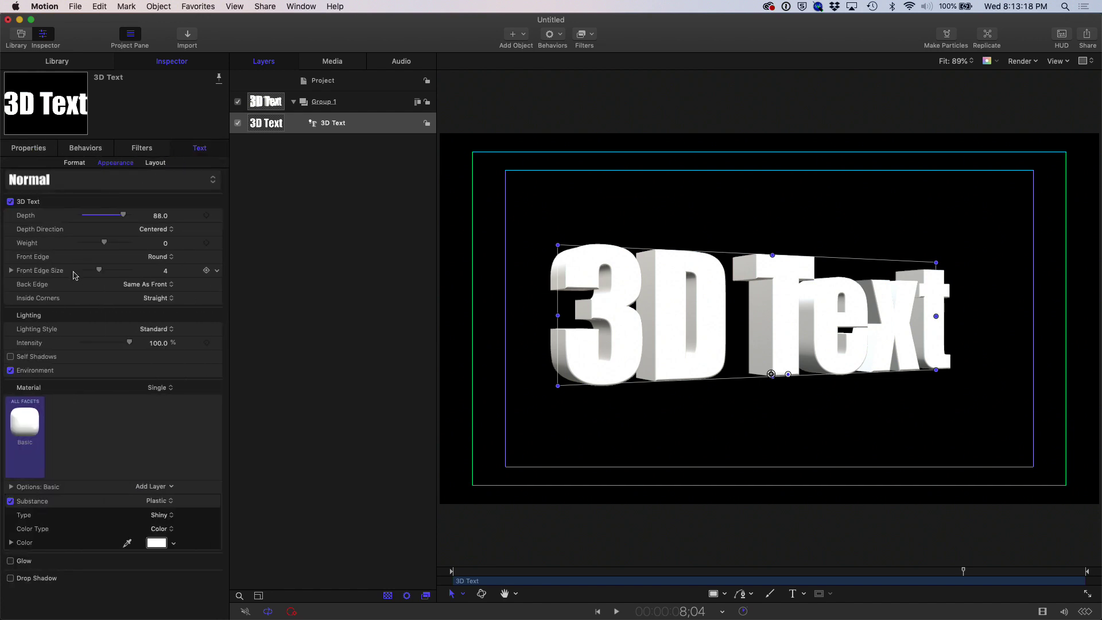
{"action": "mouse_move", "coordinate": [30, 423]}
{"action": "left_click", "coordinate": [32, 425]}
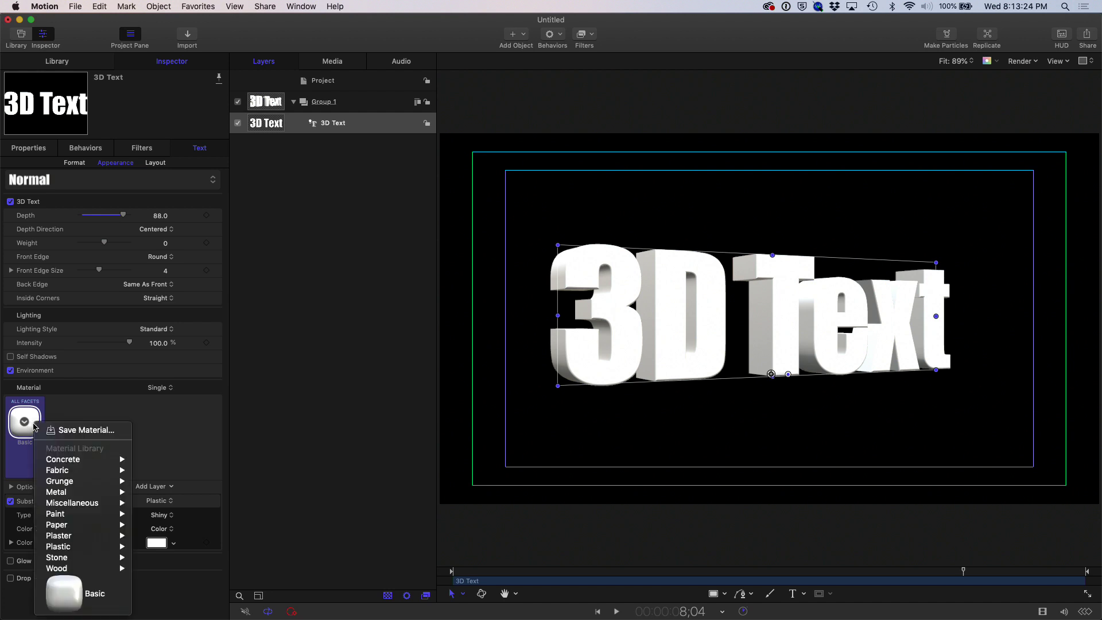
{"action": "mouse_move", "coordinate": [57, 459]}
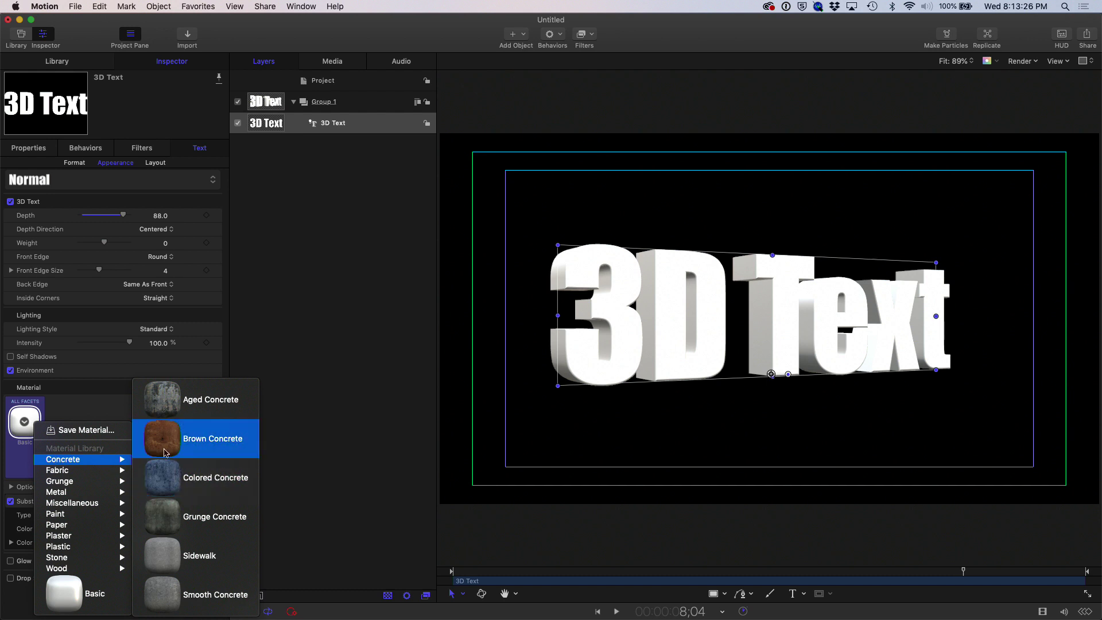
{"action": "left_click", "coordinate": [170, 413]}
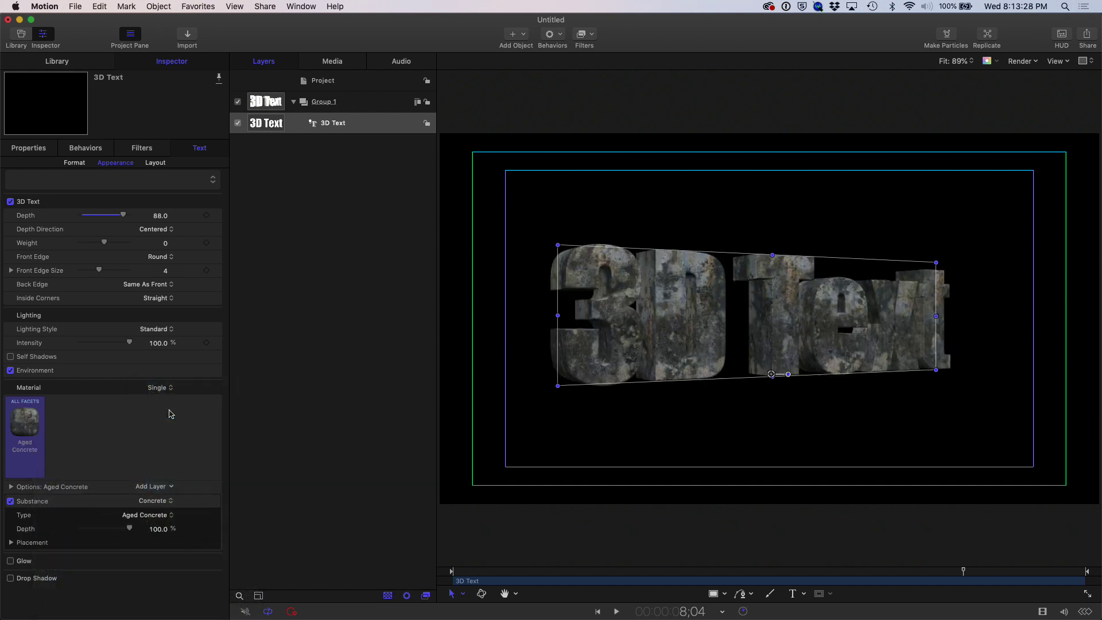
Change the lettering's material to the Polka Dot fabric.
{"action": "left_click", "coordinate": [24, 422]}
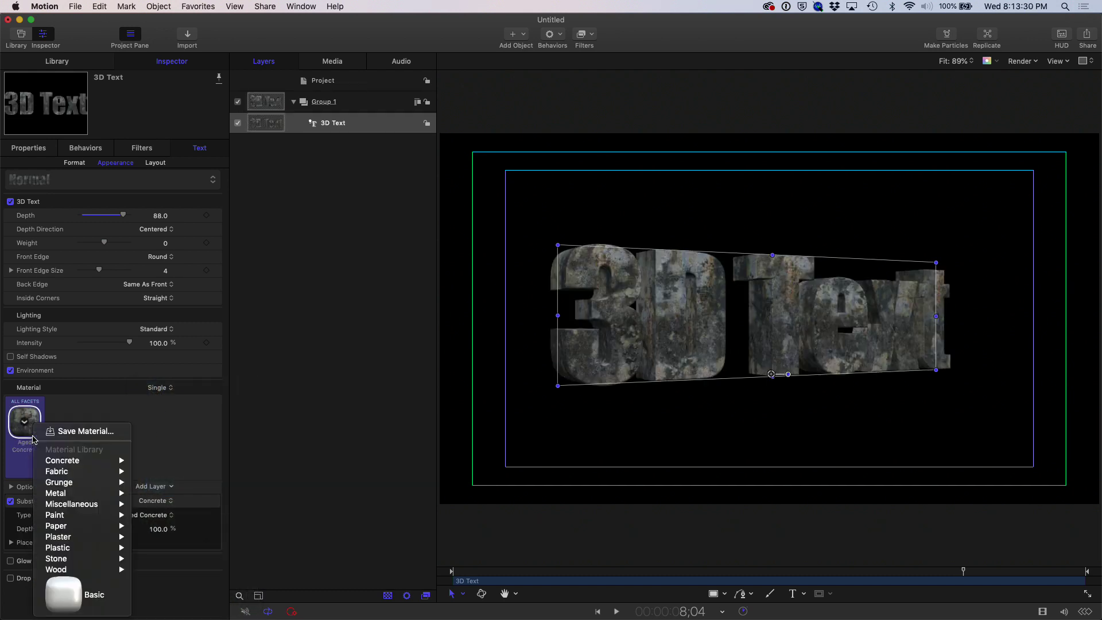
{"action": "mouse_move", "coordinate": [50, 485]}
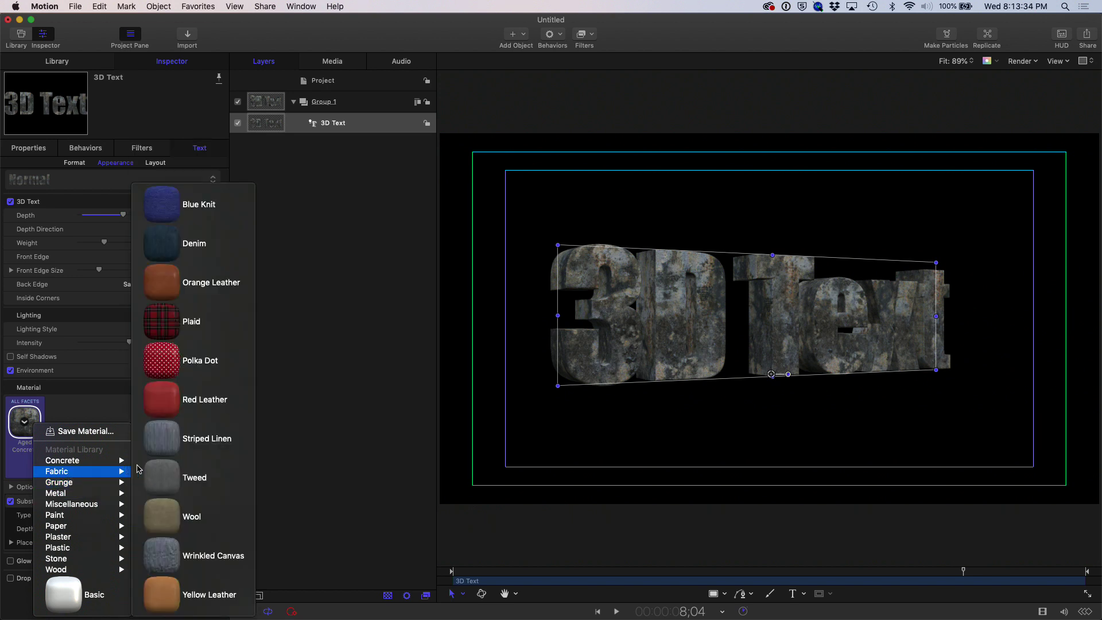
{"action": "key", "text": "Escape"}
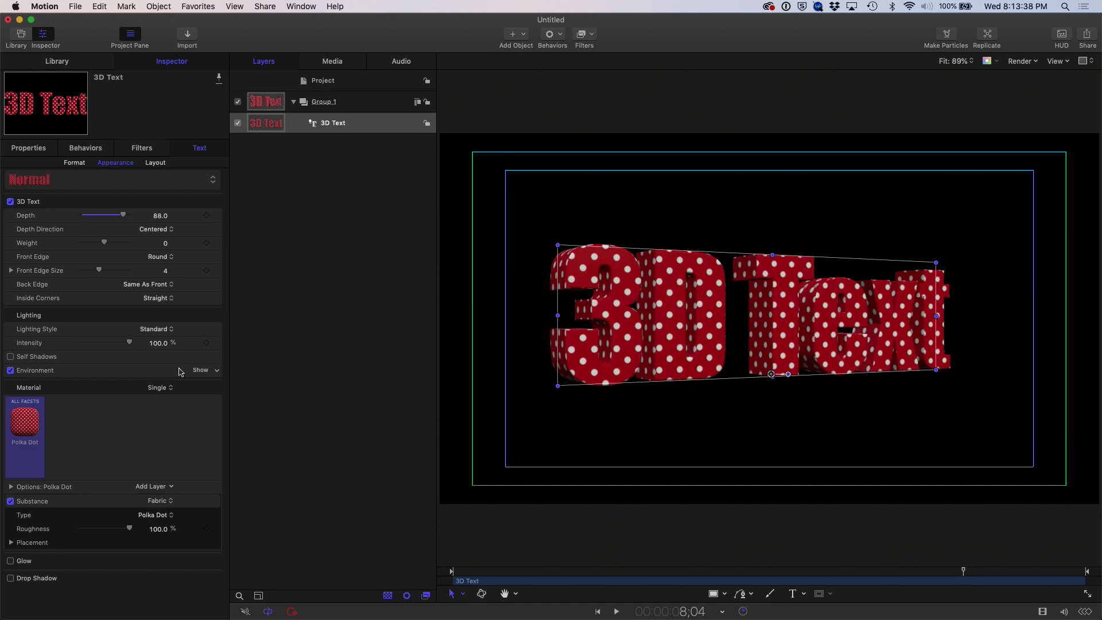
Change the lettering's material to the Brushed Circular metal.
{"action": "left_click", "coordinate": [24, 421]}
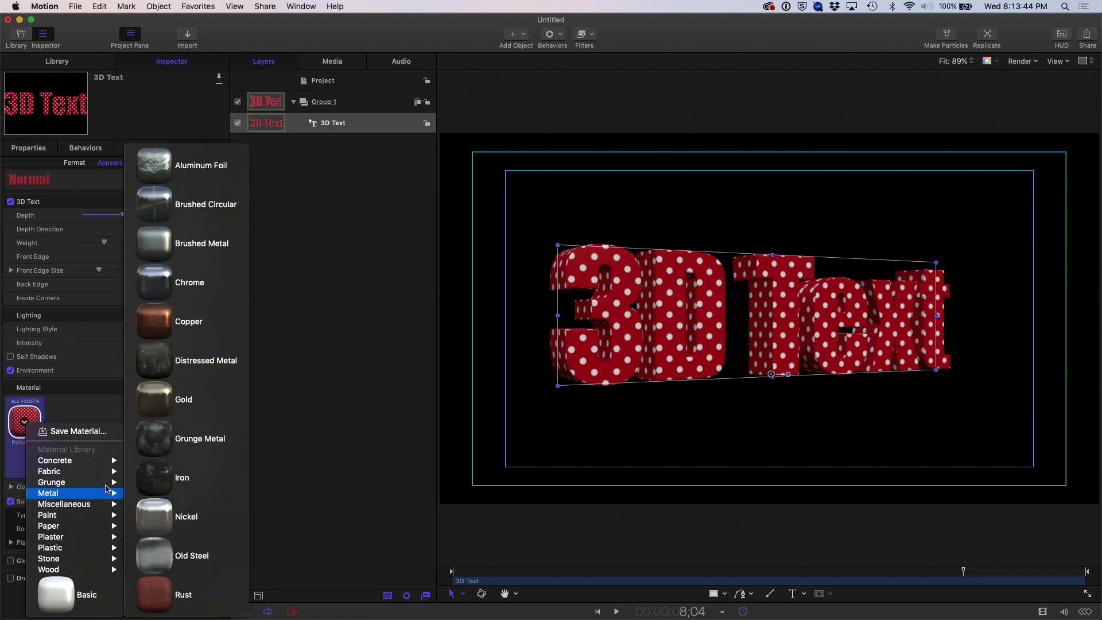
{"action": "mouse_move", "coordinate": [109, 482]}
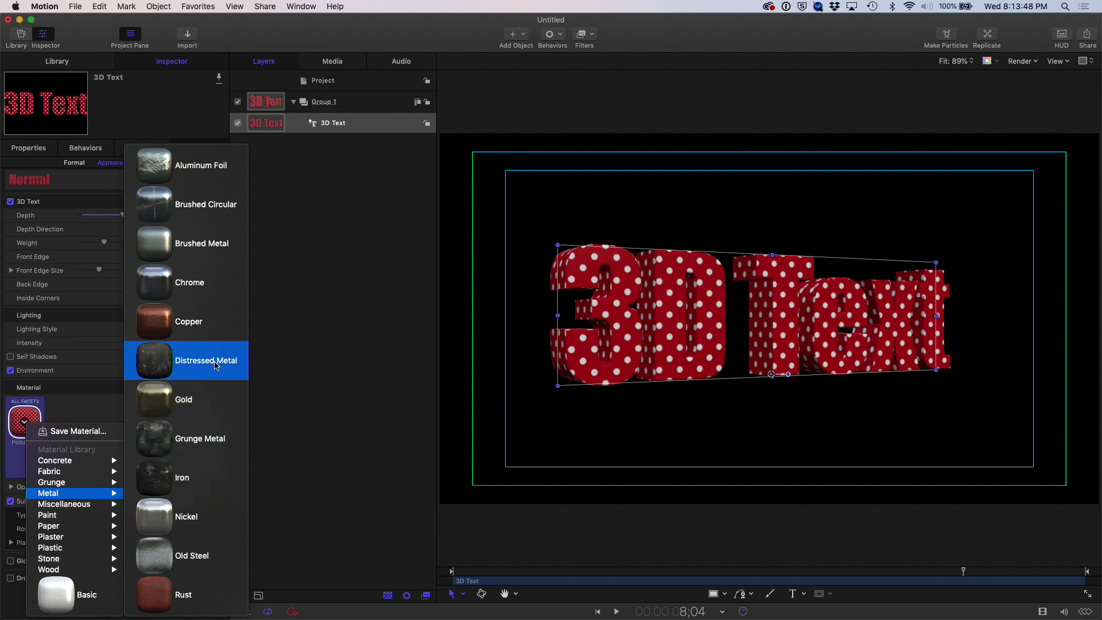
{"action": "left_click", "coordinate": [198, 216]}
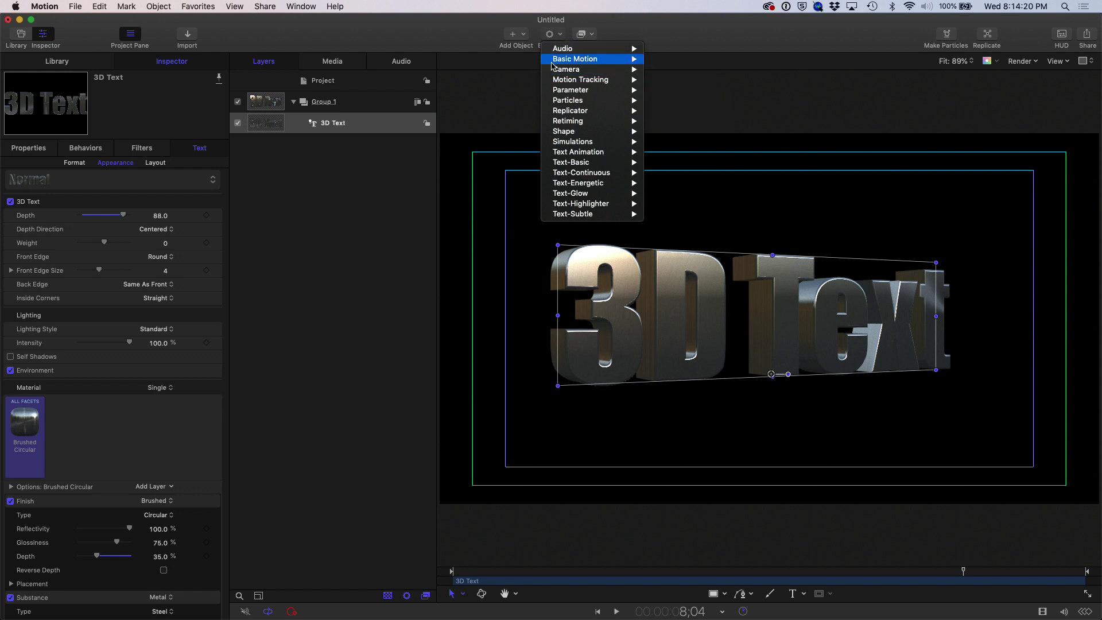
Add the Basic Motion Spin behavior to the 3D text and tilt its spin axis to near vertical using the HUD.
{"action": "mouse_move", "coordinate": [552, 60]}
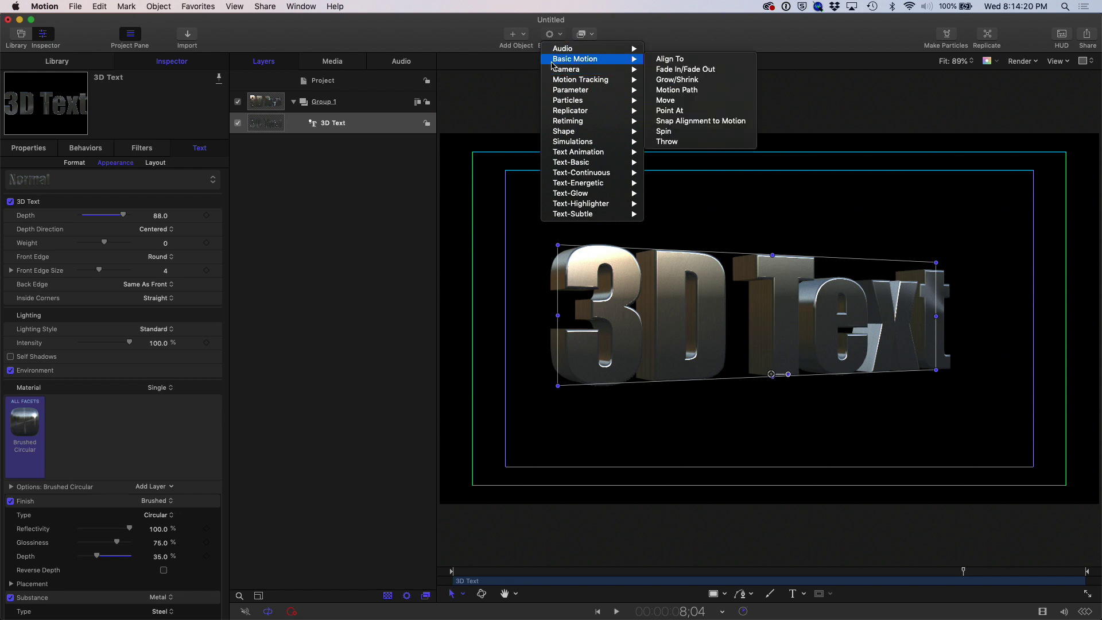
{"action": "left_click", "coordinate": [663, 135]}
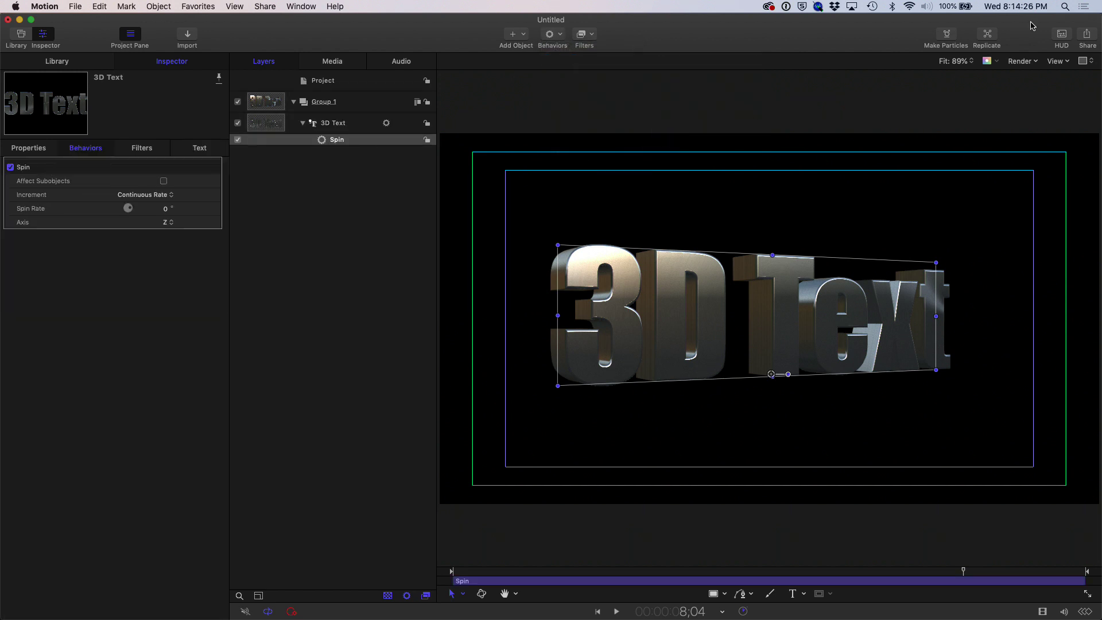
{"action": "left_click", "coordinate": [1061, 37]}
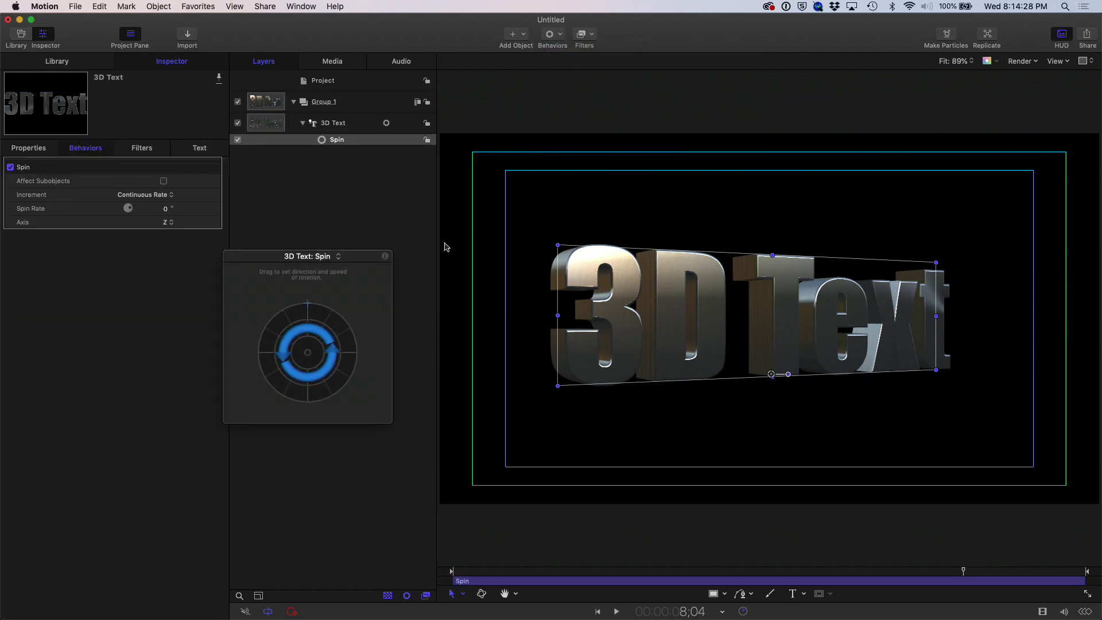
{"action": "left_click_drag", "start_coordinate": [343, 259], "coordinate": [373, 233]}
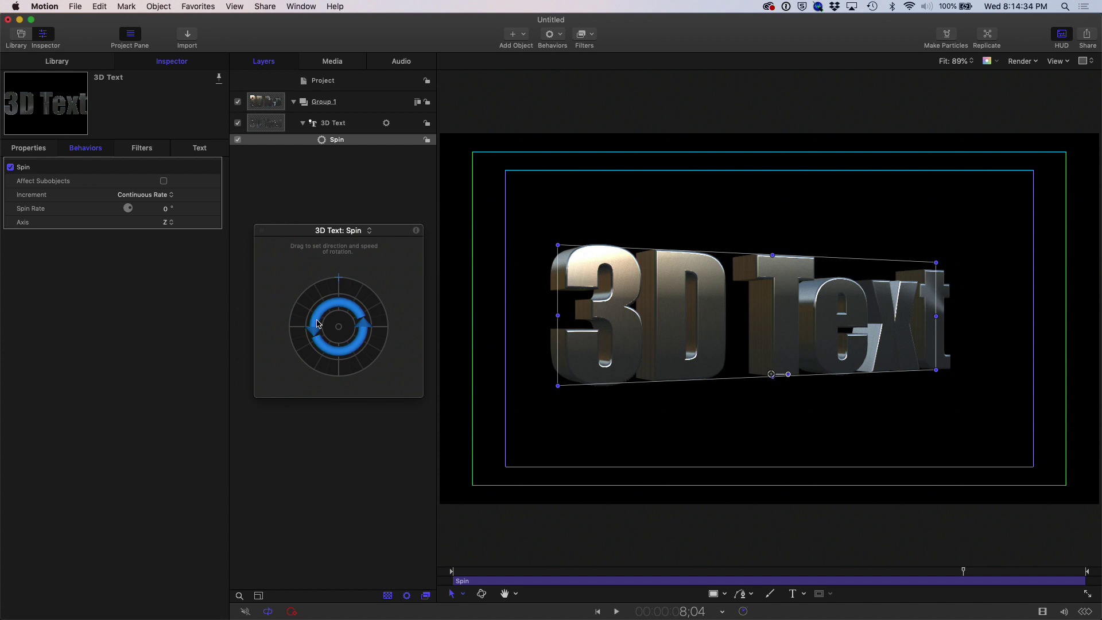
{"action": "left_click_drag", "start_coordinate": [340, 301], "coordinate": [332, 361]}
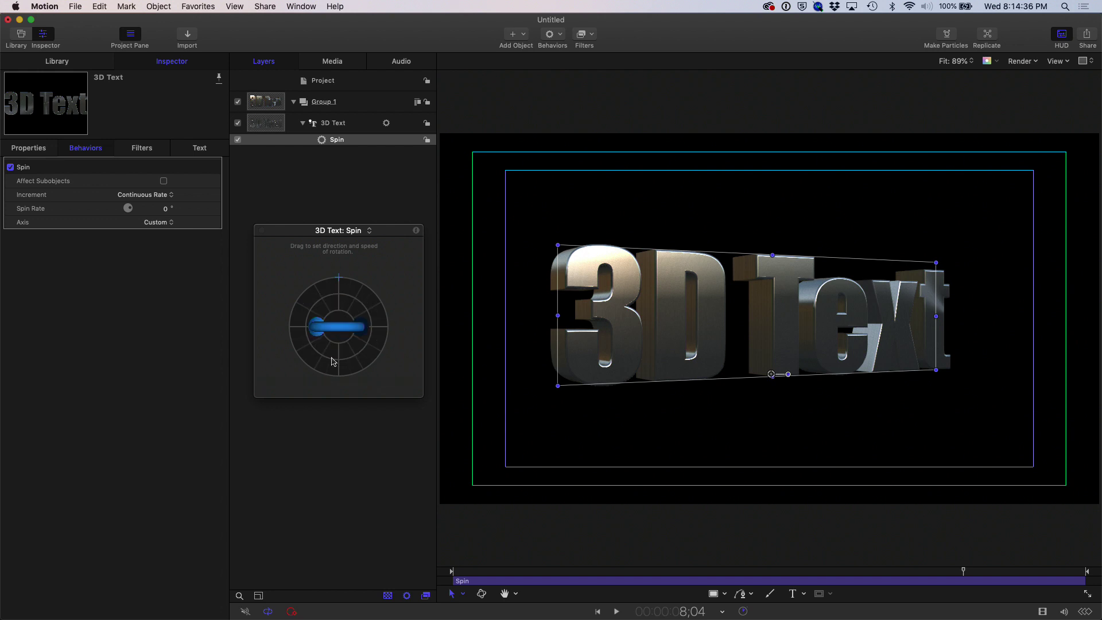
Set the 3D text's Spin rate to 9.4° in the HUD and play the rotation.
{"action": "left_click_drag", "start_coordinate": [281, 312], "coordinate": [276, 334]}
{"action": "key", "text": "space"}
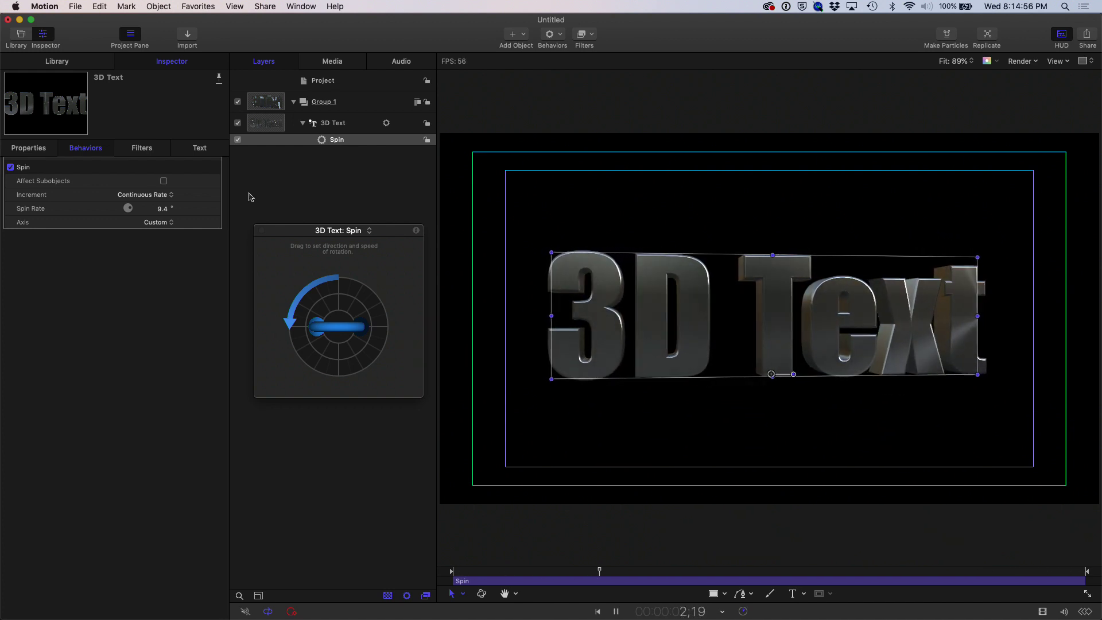
Try the Medium Center and Medium Right lighting styles on the spinning 3D text and settle on Diagonal Right.
{"action": "left_click", "coordinate": [195, 150]}
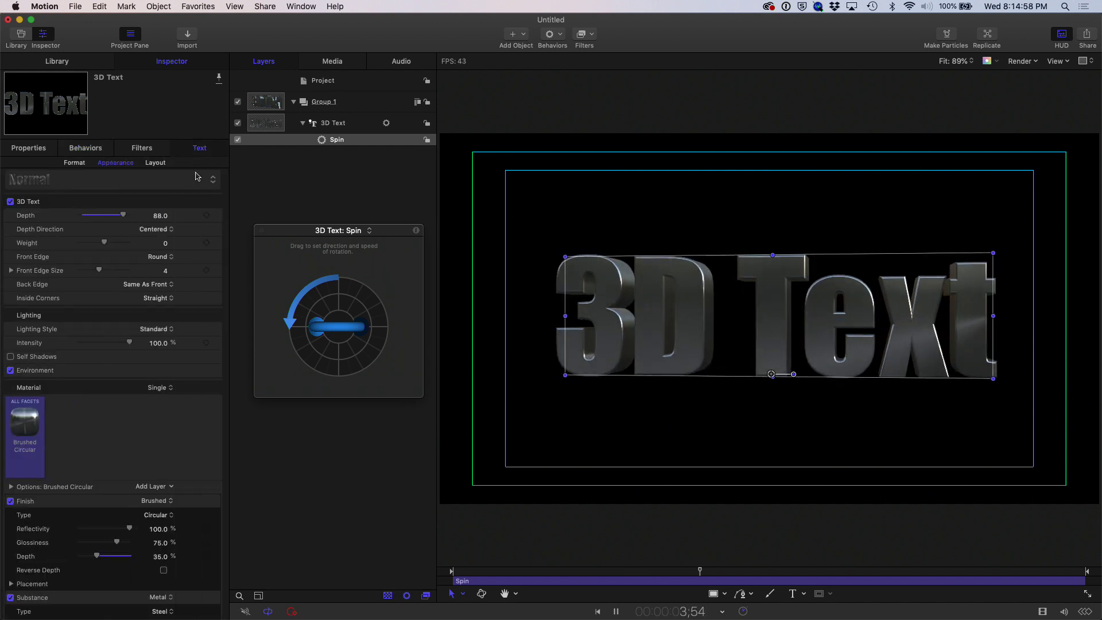
{"action": "left_click", "coordinate": [153, 330]}
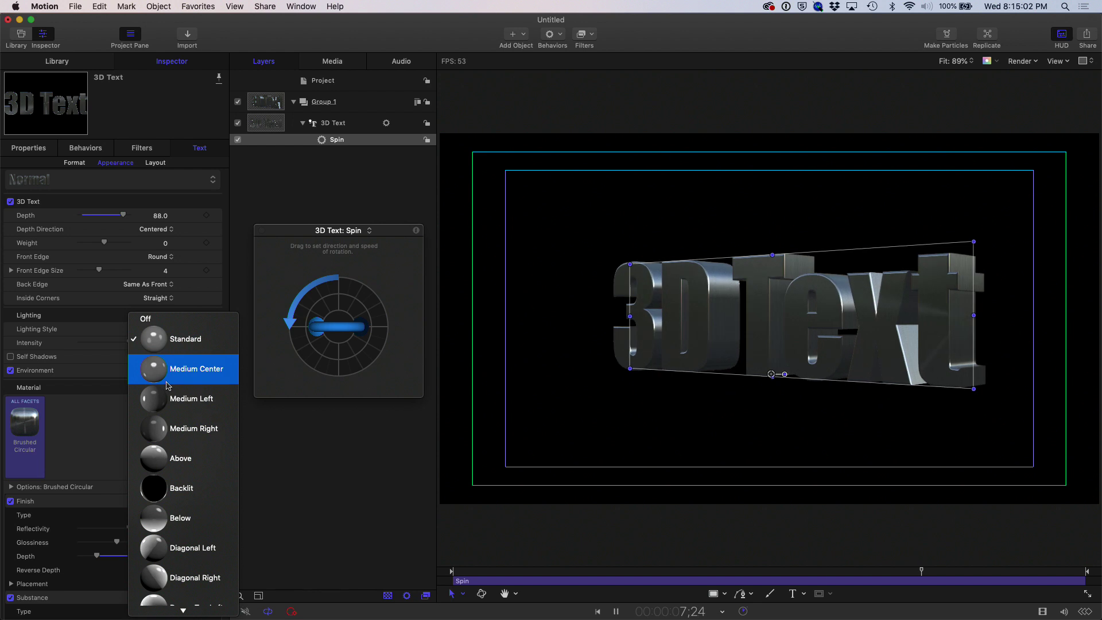
{"action": "left_click", "coordinate": [168, 370]}
{"action": "left_click", "coordinate": [156, 331]}
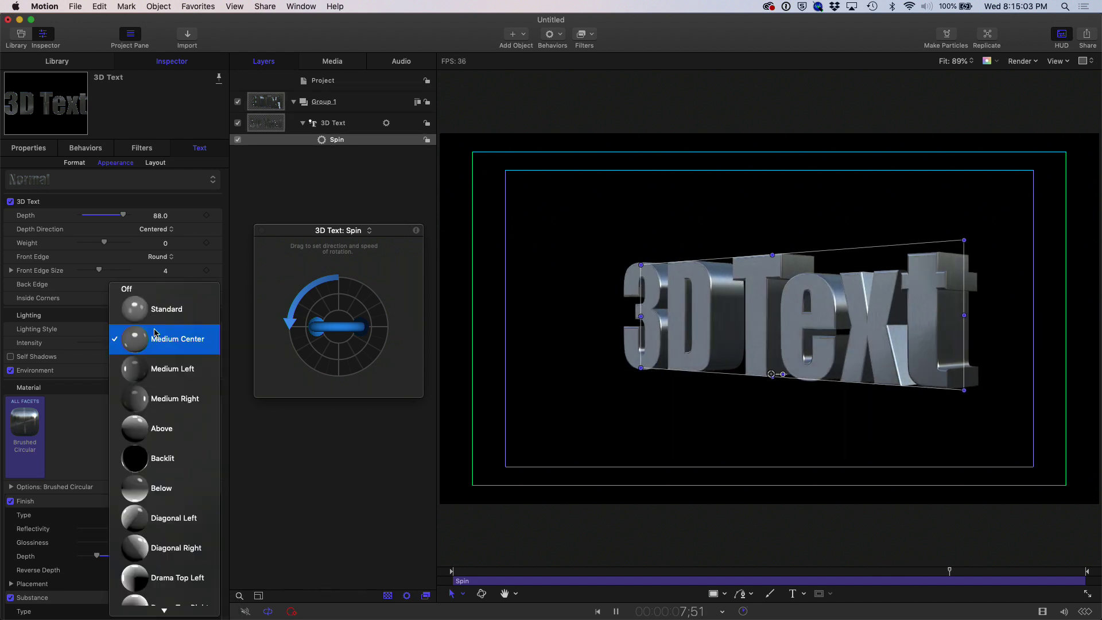
{"action": "left_click", "coordinate": [157, 392]}
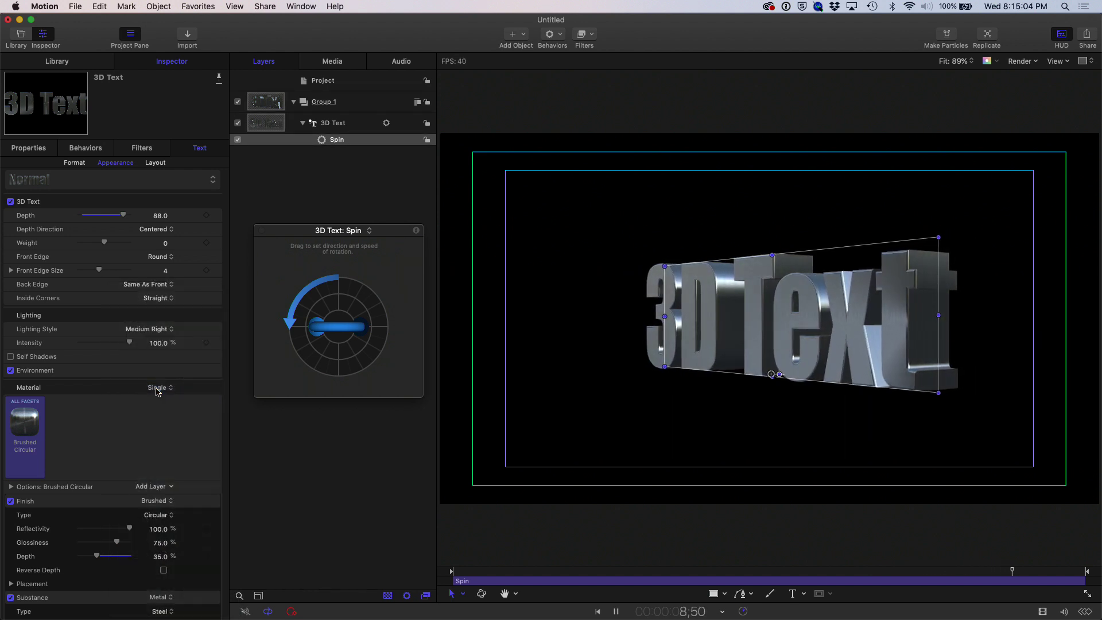
{"action": "left_click", "coordinate": [147, 334]}
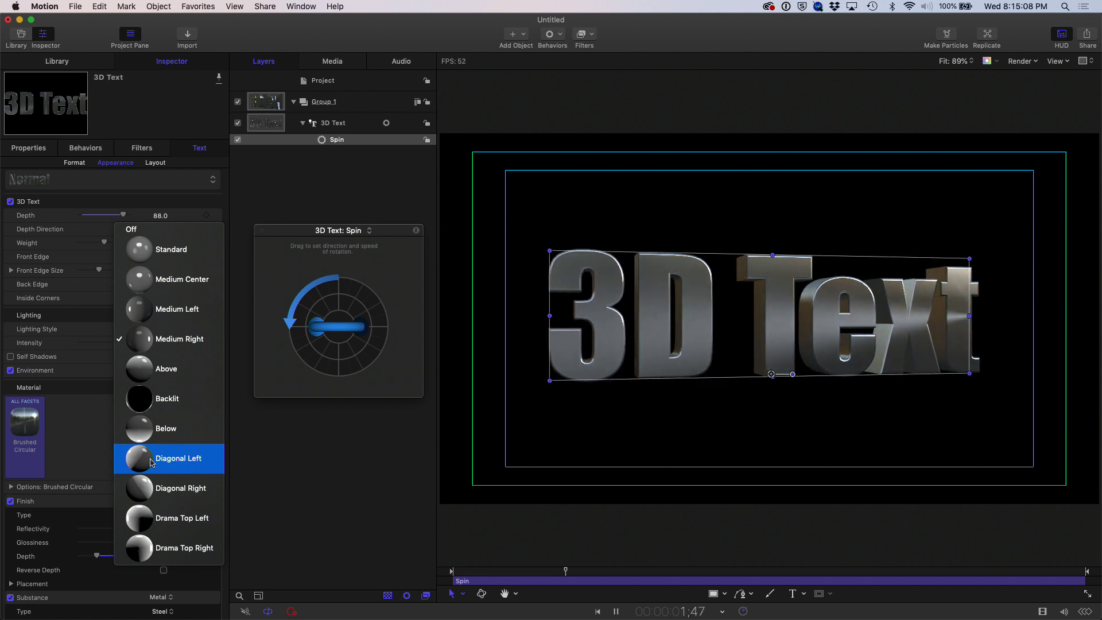
{"action": "left_click", "coordinate": [153, 486]}
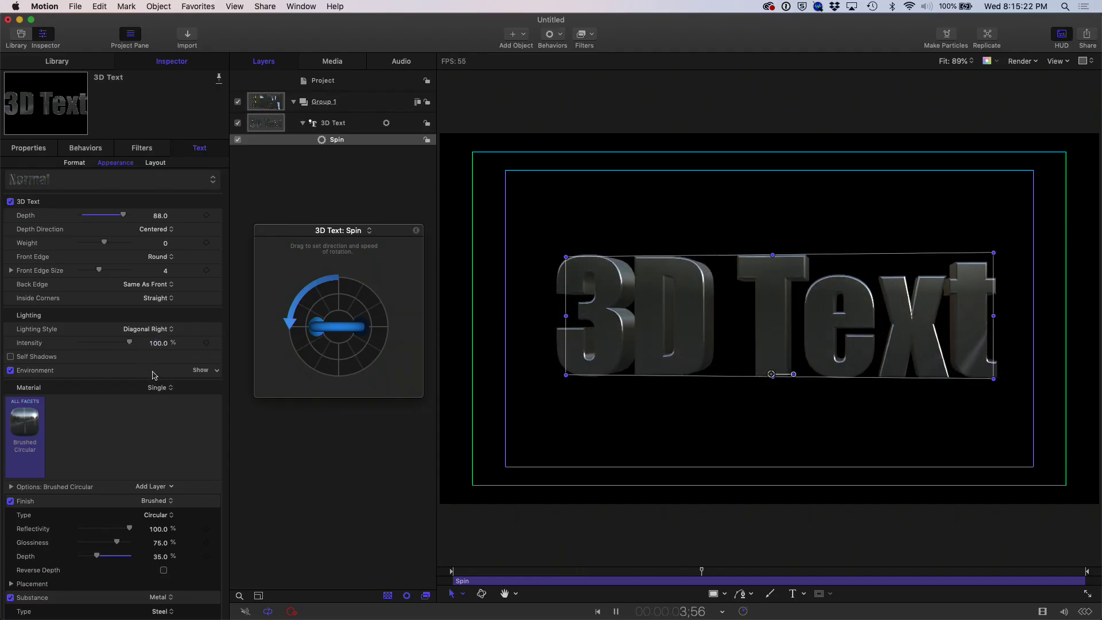
Try the Parking Lot and Woods reflection environments on the 3D text and settle on the Colorful environment type.
{"action": "left_click", "coordinate": [204, 371]}
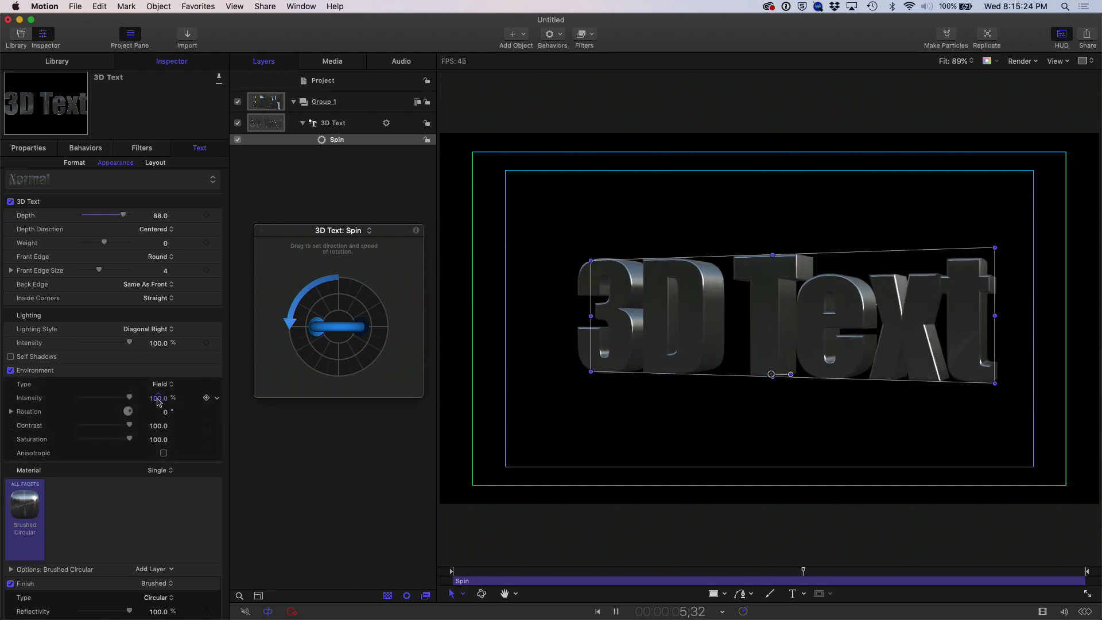
{"action": "left_click", "coordinate": [163, 385]}
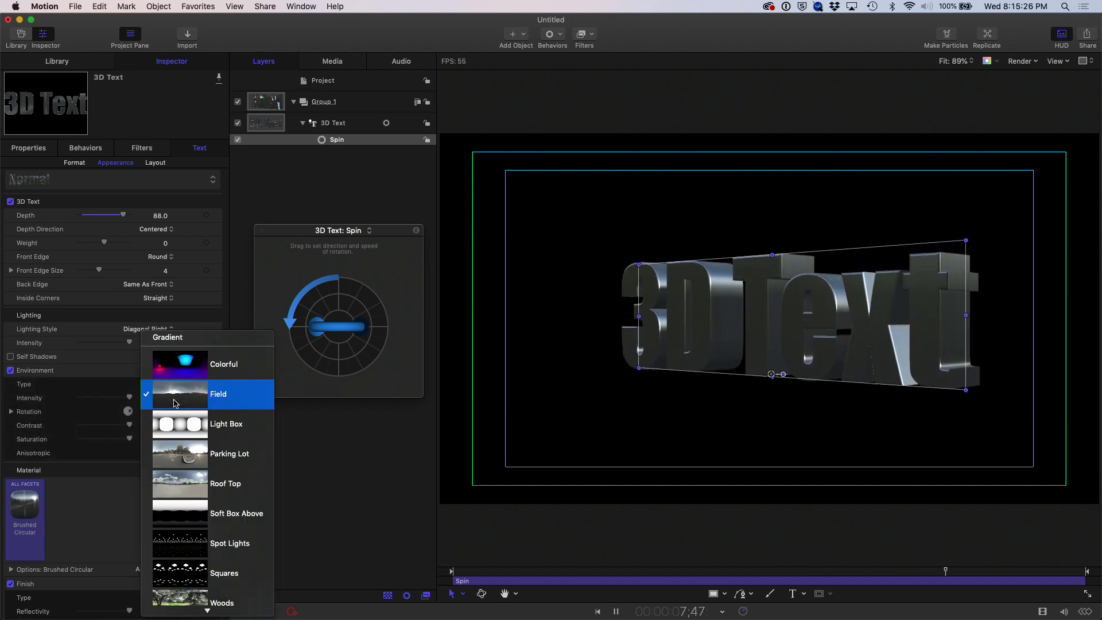
{"action": "left_click", "coordinate": [172, 453]}
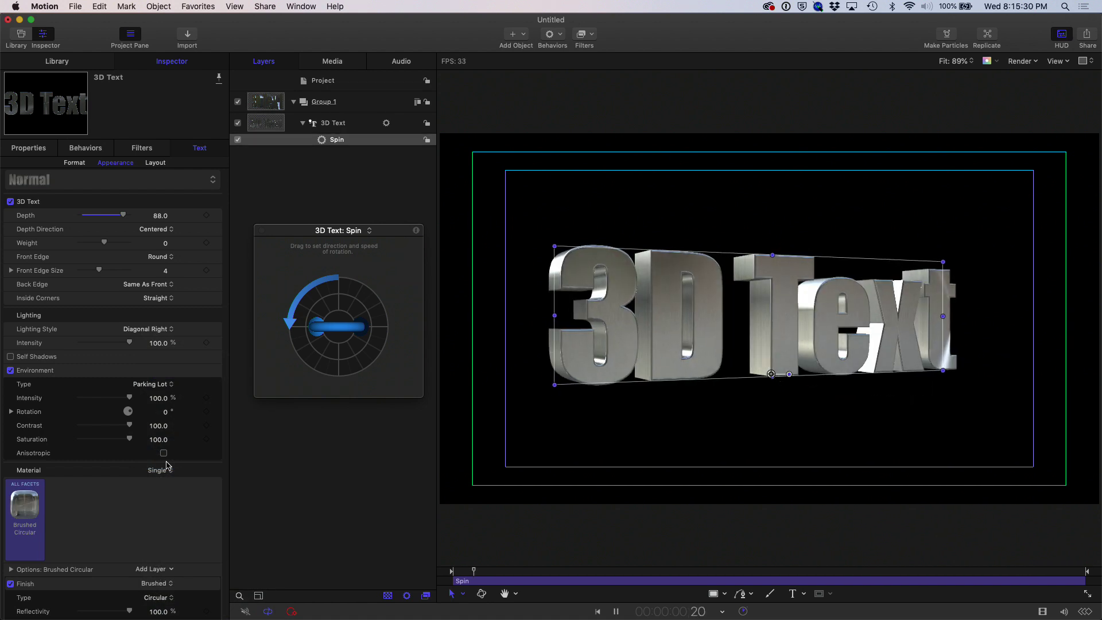
{"action": "left_click", "coordinate": [153, 390]}
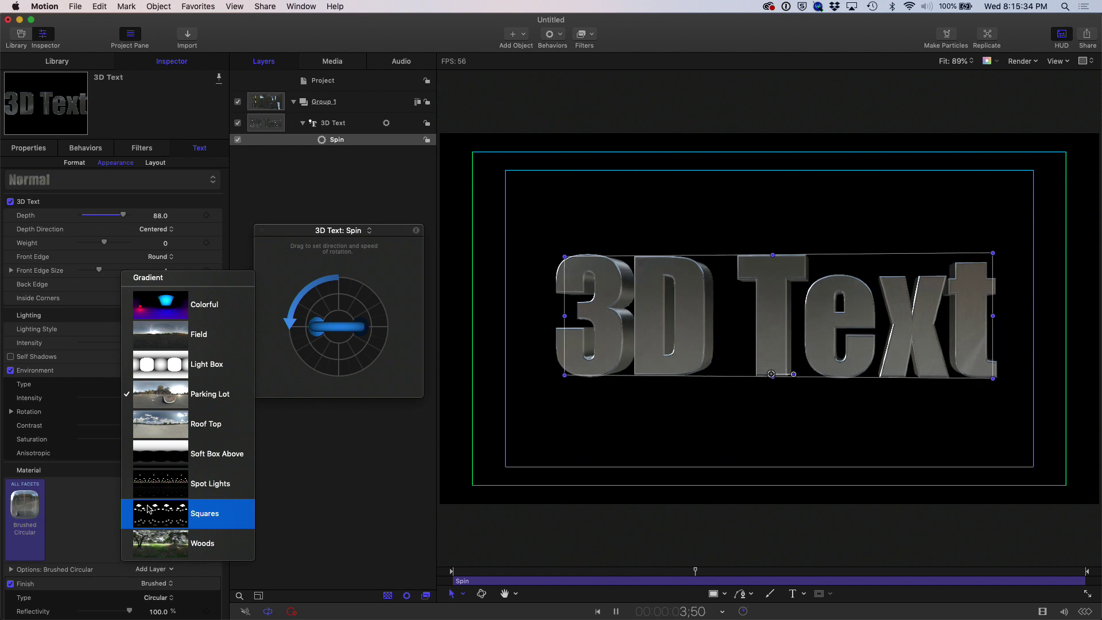
{"action": "left_click", "coordinate": [156, 541]}
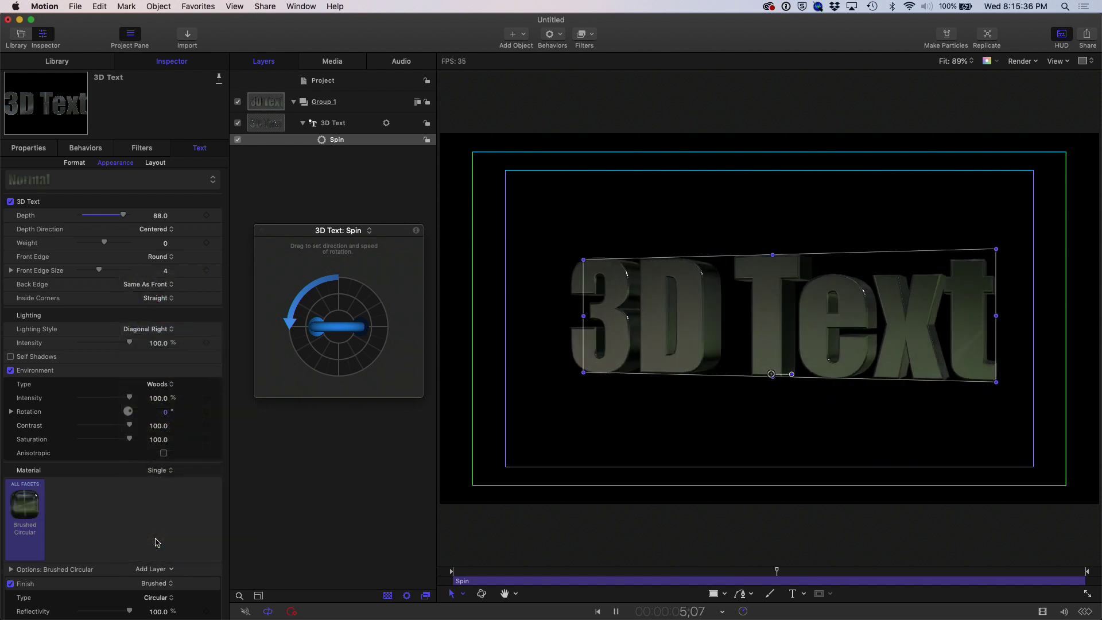
{"action": "left_click", "coordinate": [153, 390]}
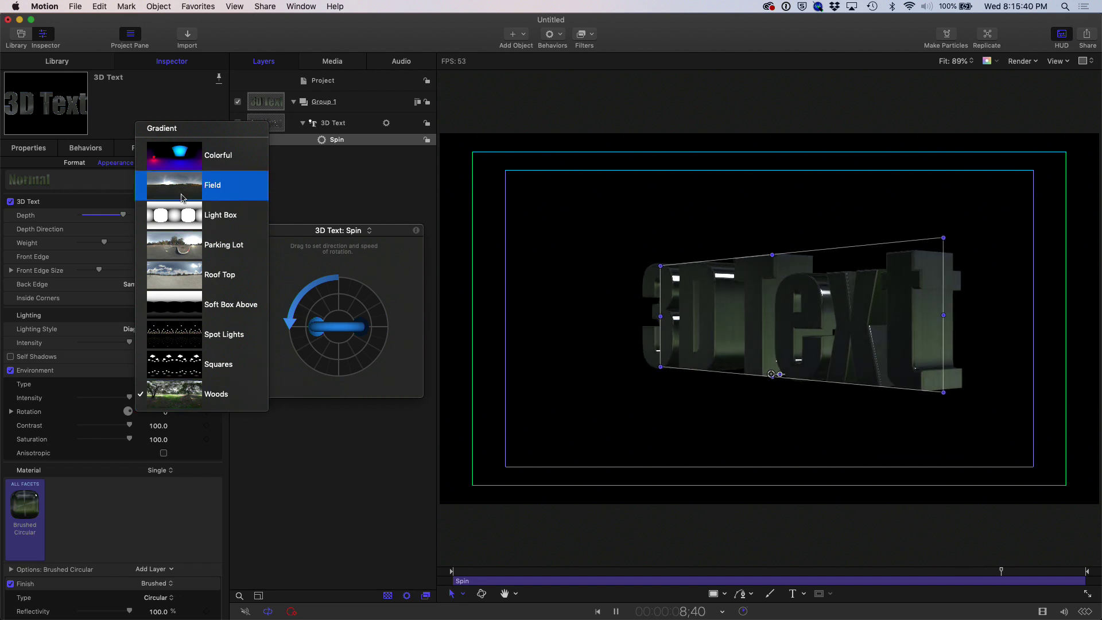
{"action": "left_click", "coordinate": [187, 161]}
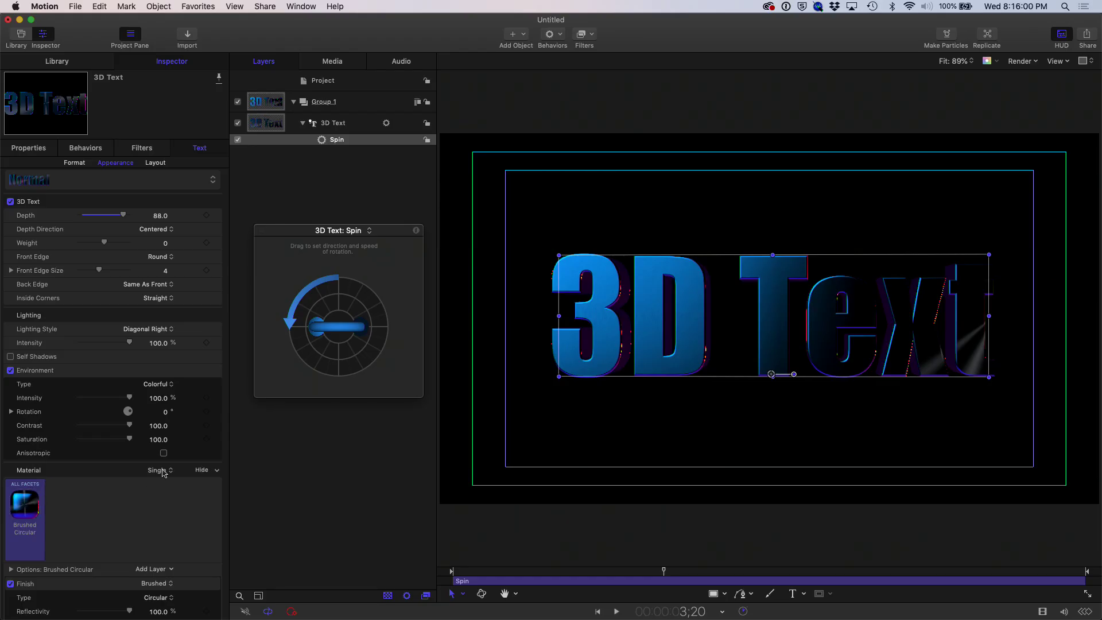
Switch the lettering to multiple materials and apply Green Plastic to the front edge facet.
{"action": "left_click", "coordinate": [161, 480]}
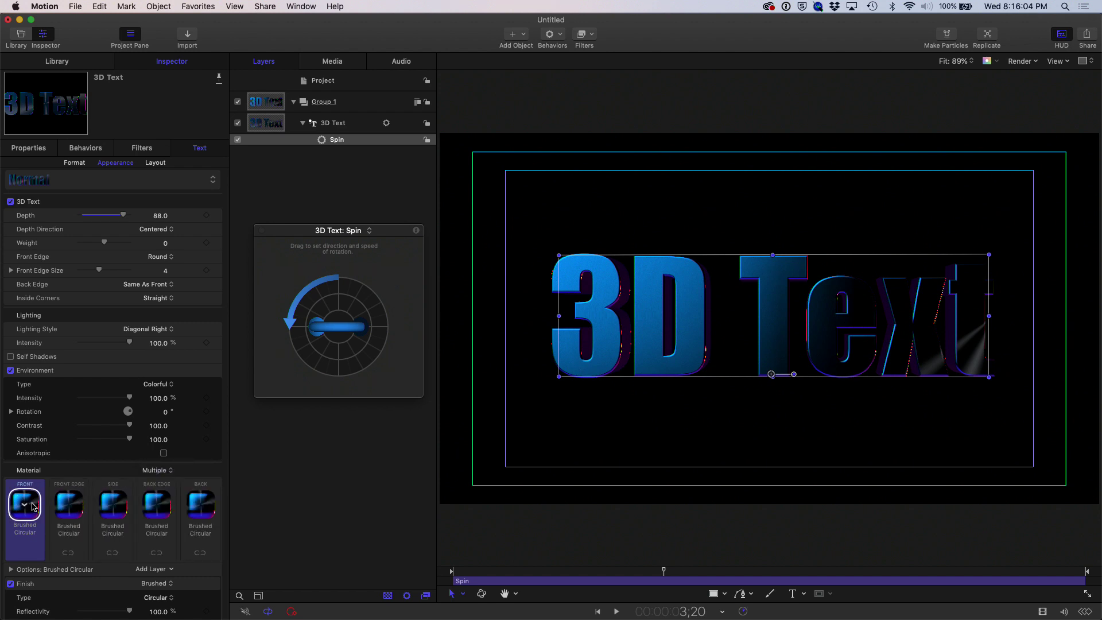
{"action": "left_click", "coordinate": [58, 518]}
{"action": "mouse_move", "coordinate": [92, 489]}
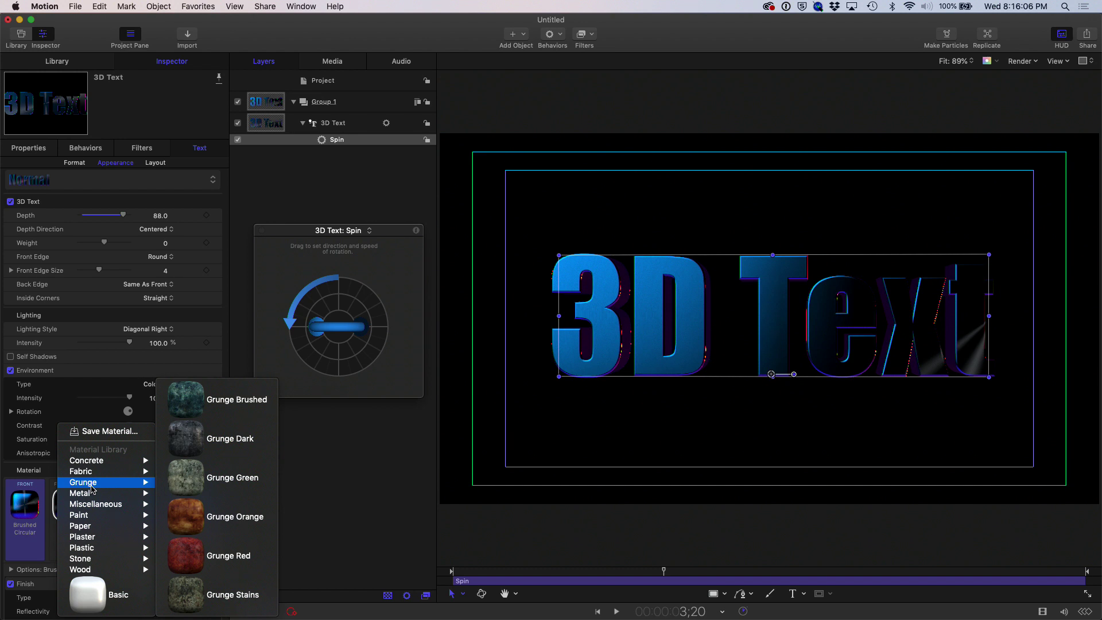
{"action": "mouse_move", "coordinate": [94, 547]}
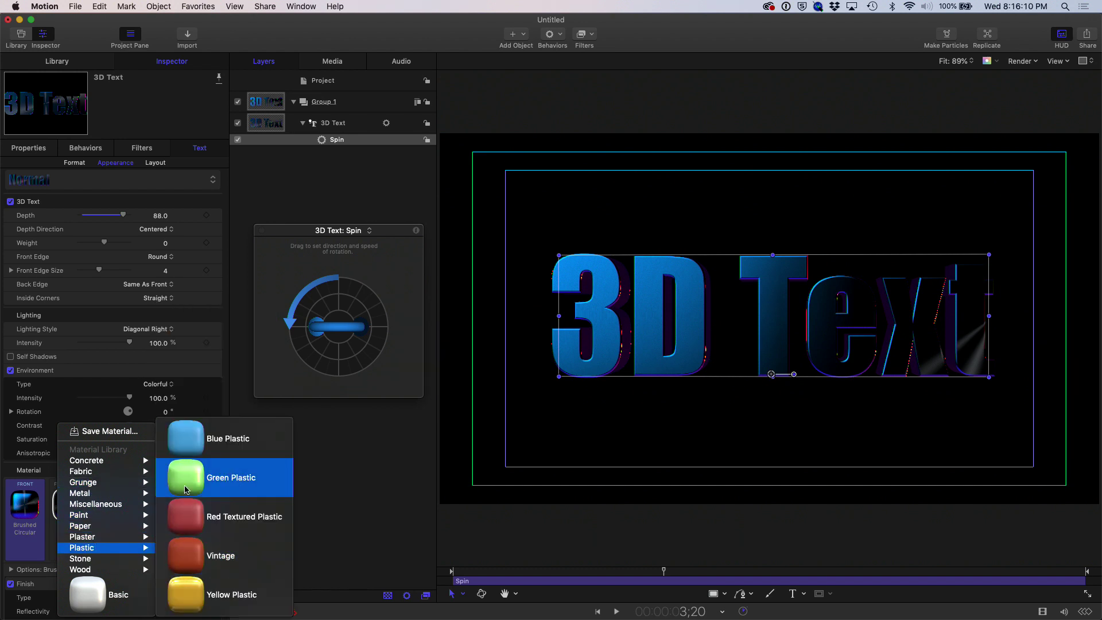
{"action": "left_click", "coordinate": [185, 490]}
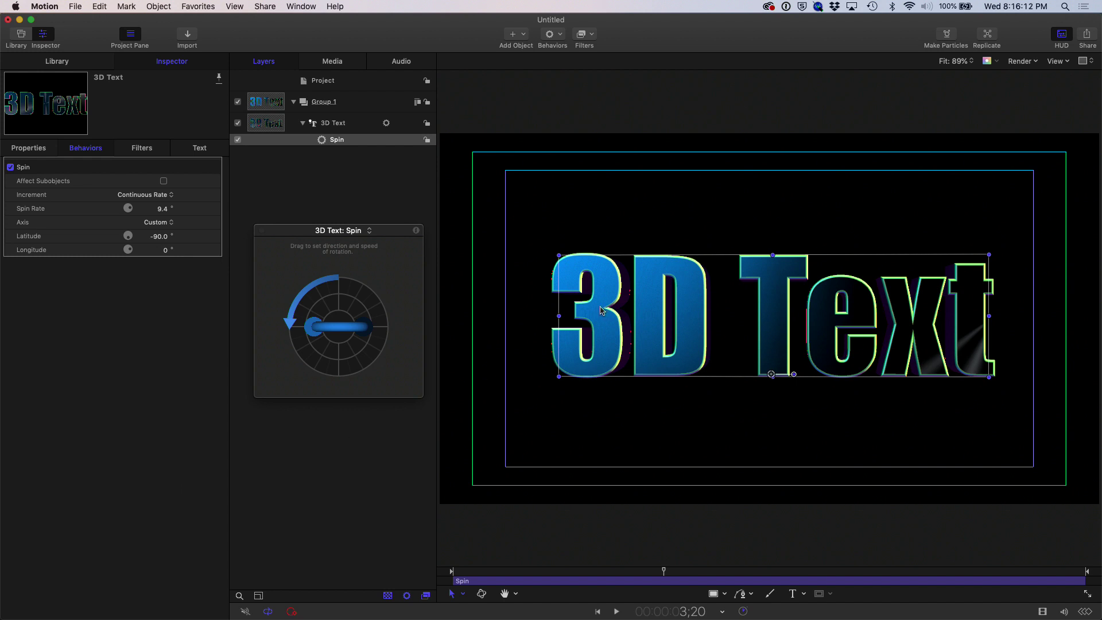
Inspect the text's appearance at 5;50 and look through the material library categories available for the side facet.
{"action": "left_click", "coordinate": [201, 149]}
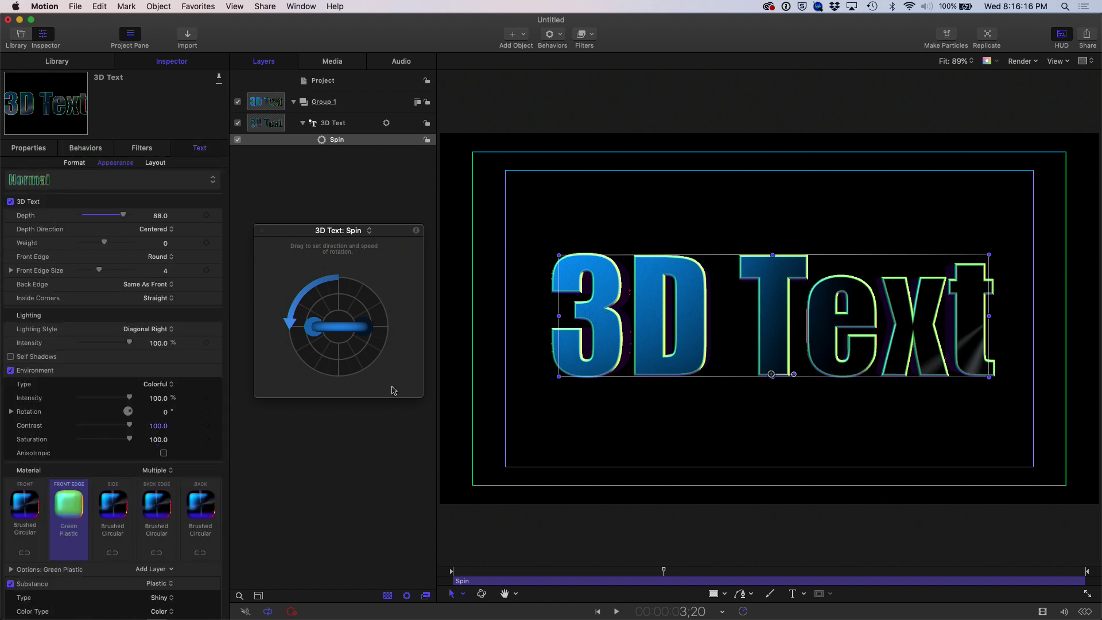
{"action": "left_click_drag", "start_coordinate": [670, 573], "coordinate": [821, 572]}
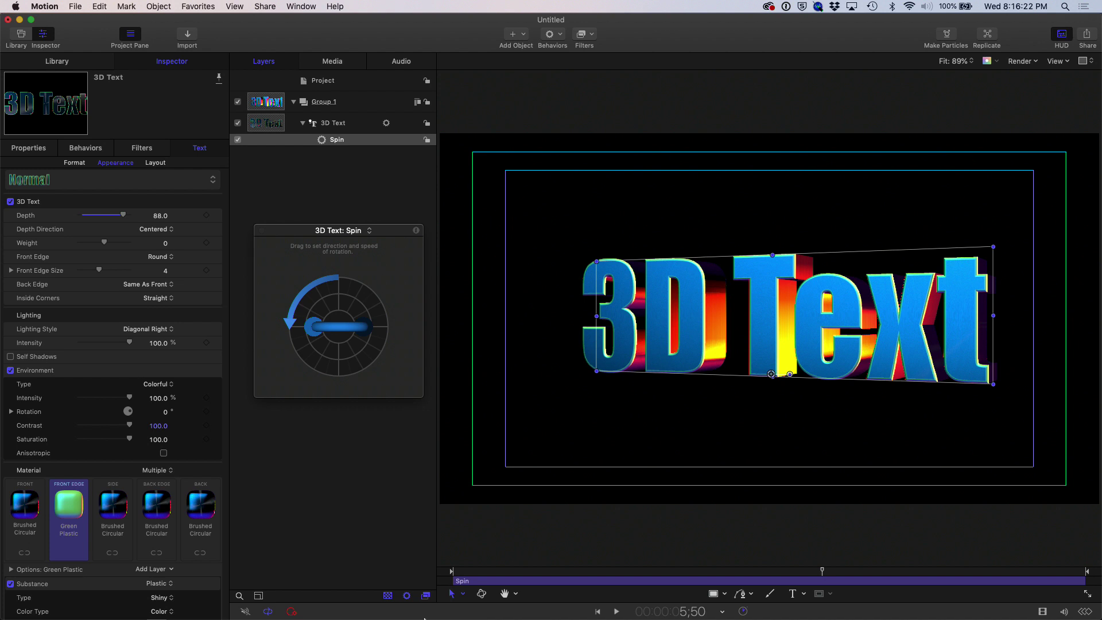
{"action": "left_click", "coordinate": [122, 520]}
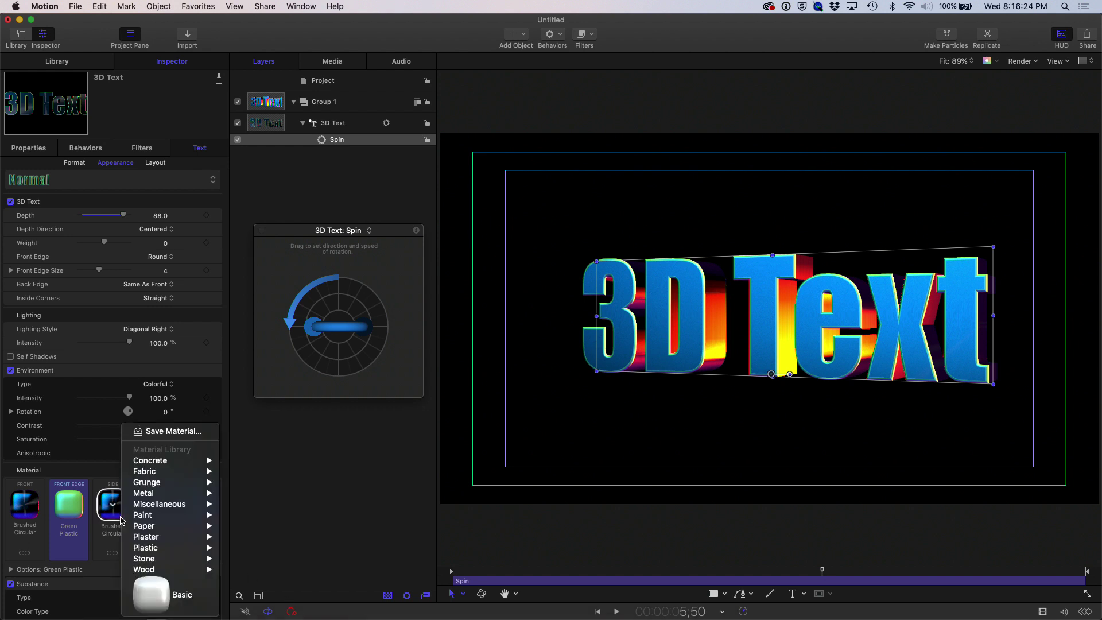
{"action": "mouse_move", "coordinate": [136, 535]}
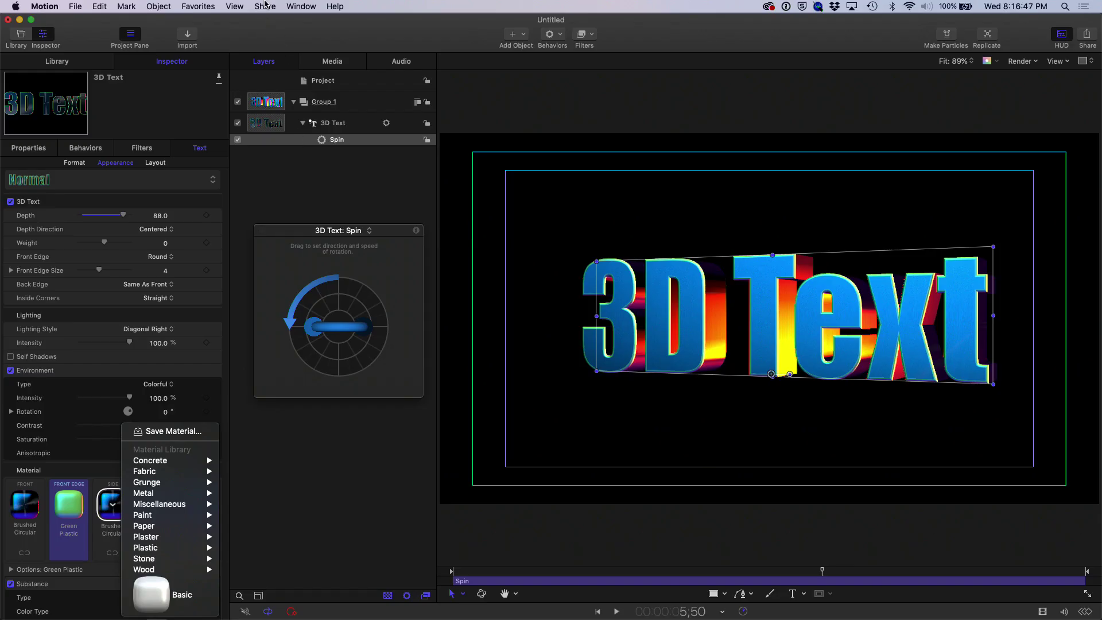
{"action": "left_click", "coordinate": [268, 154]}
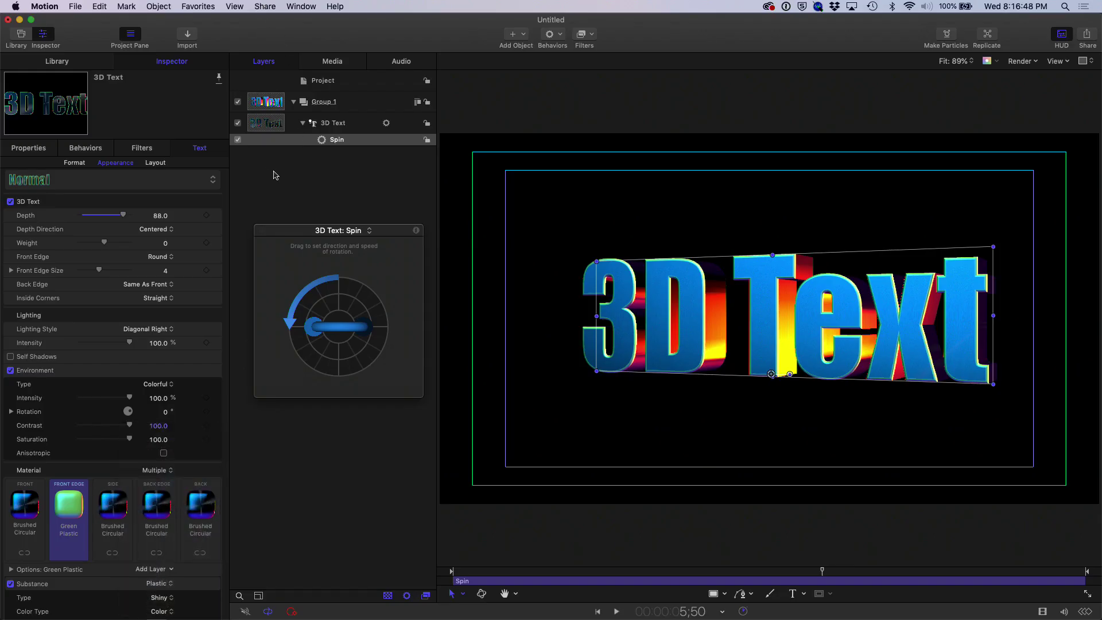
Review the movie export commands and clear the 3D text group from the project.
{"action": "left_click", "coordinate": [263, 6]}
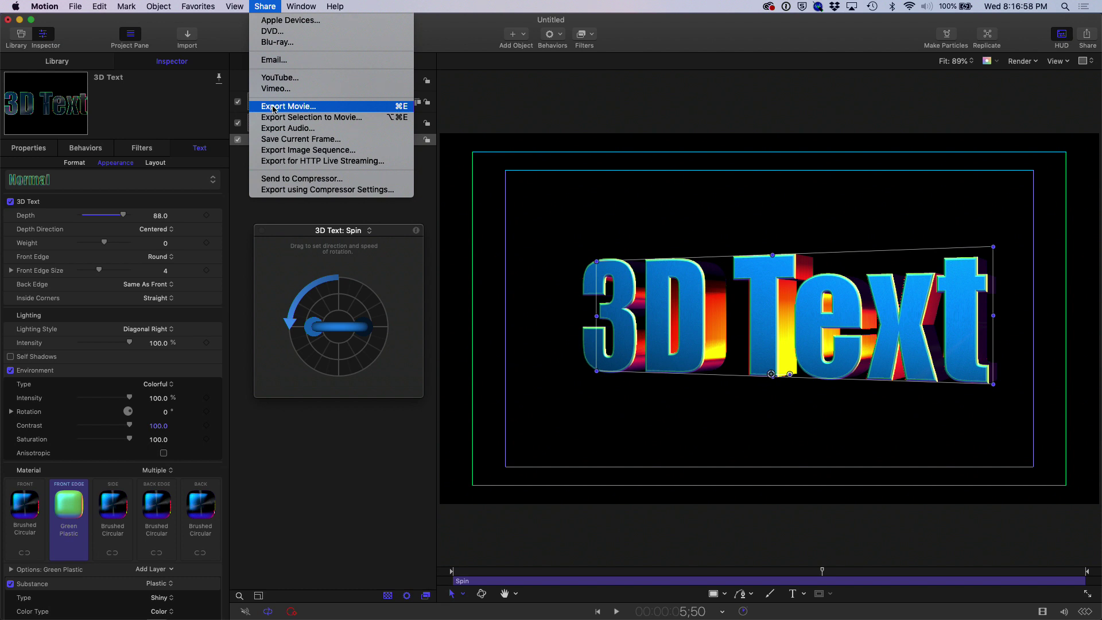
{"action": "left_click", "coordinate": [344, 106]}
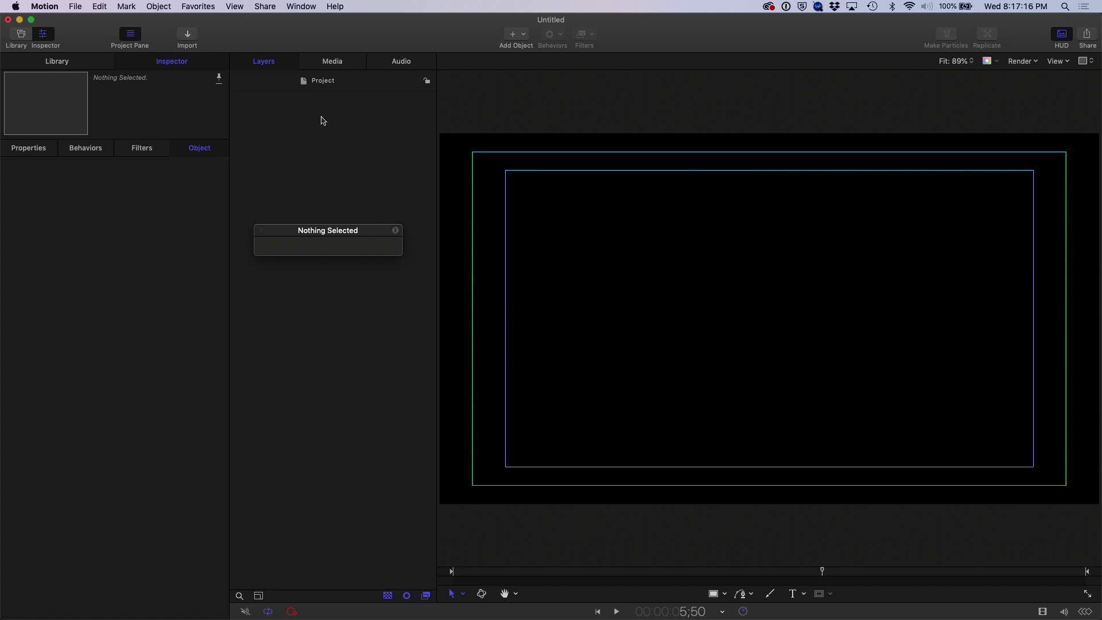
Import the logo_AVID image from the LAFCPUG Motion folder and place it near the canvas centre at about X 15, Y -18 px.
{"action": "left_click_drag", "start_coordinate": [624, 24], "coordinate": [474, 11]}
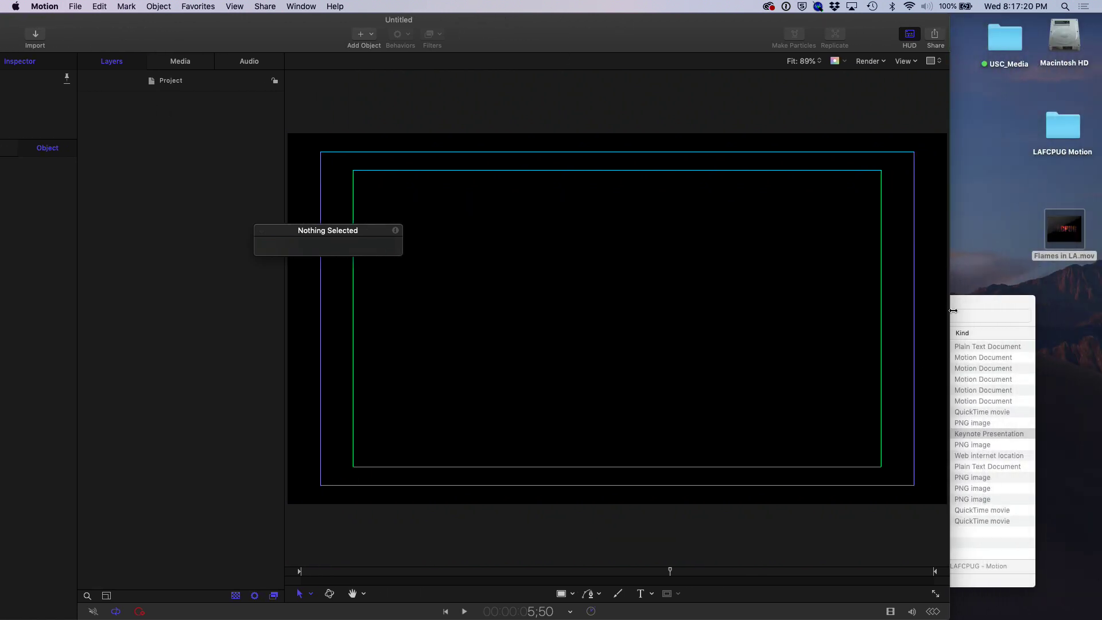
{"action": "left_click", "coordinate": [974, 310]}
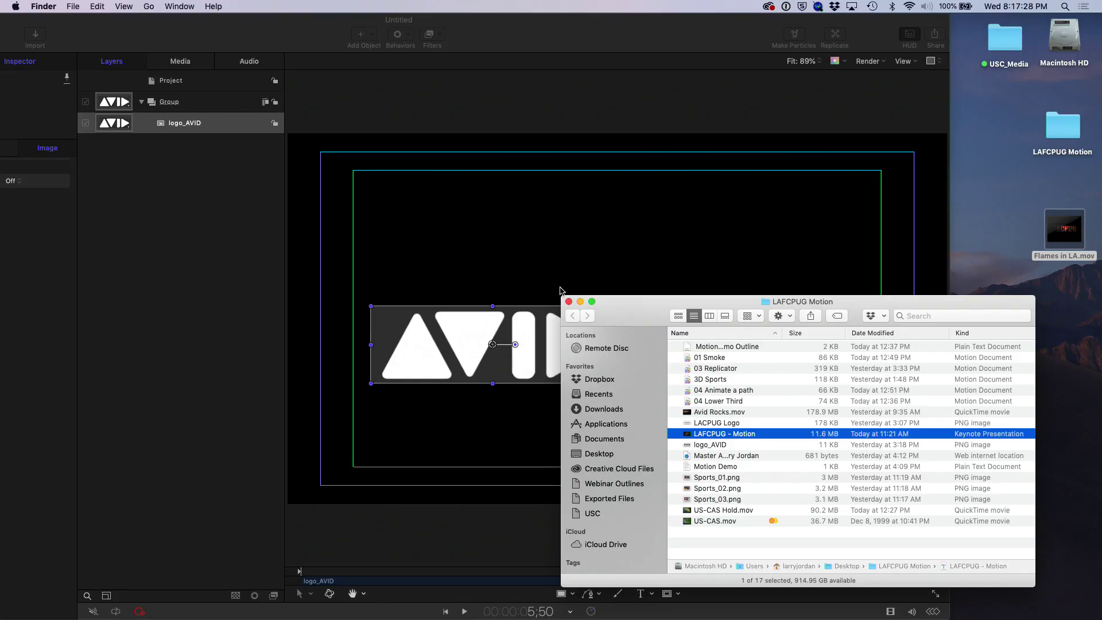
{"action": "left_click", "coordinate": [568, 301]}
{"action": "left_click_drag", "start_coordinate": [574, 27], "coordinate": [710, 28]}
{"action": "left_click_drag", "start_coordinate": [646, 363], "coordinate": [779, 346]}
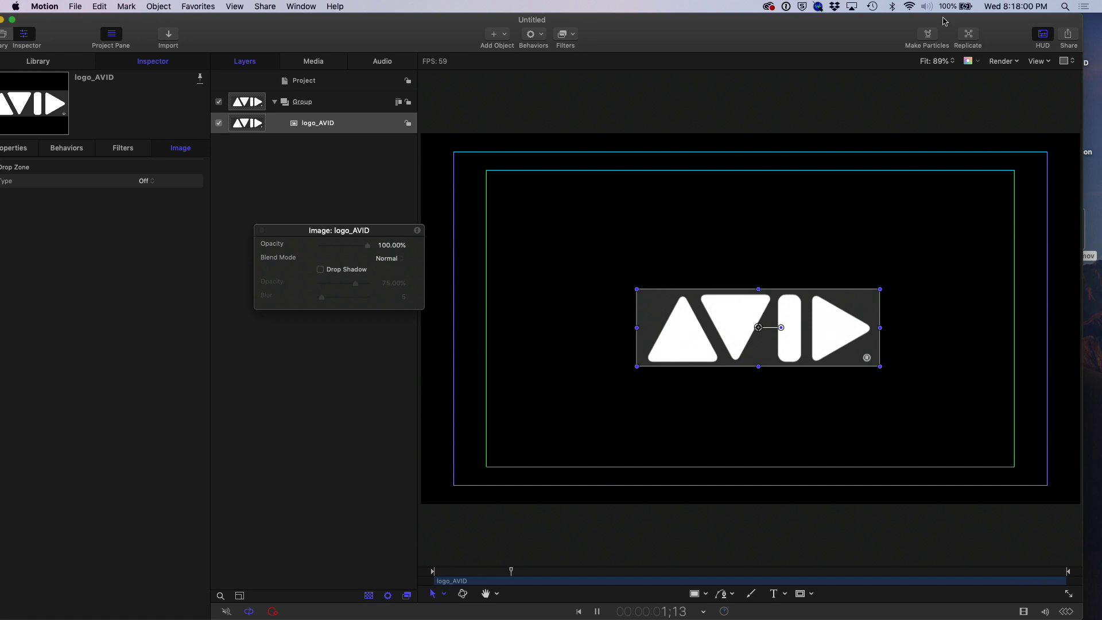
Replicate the AVID logo in a rectangle about 812 px wide and 444 px high with 3 columns.
{"action": "left_click", "coordinate": [963, 39]}
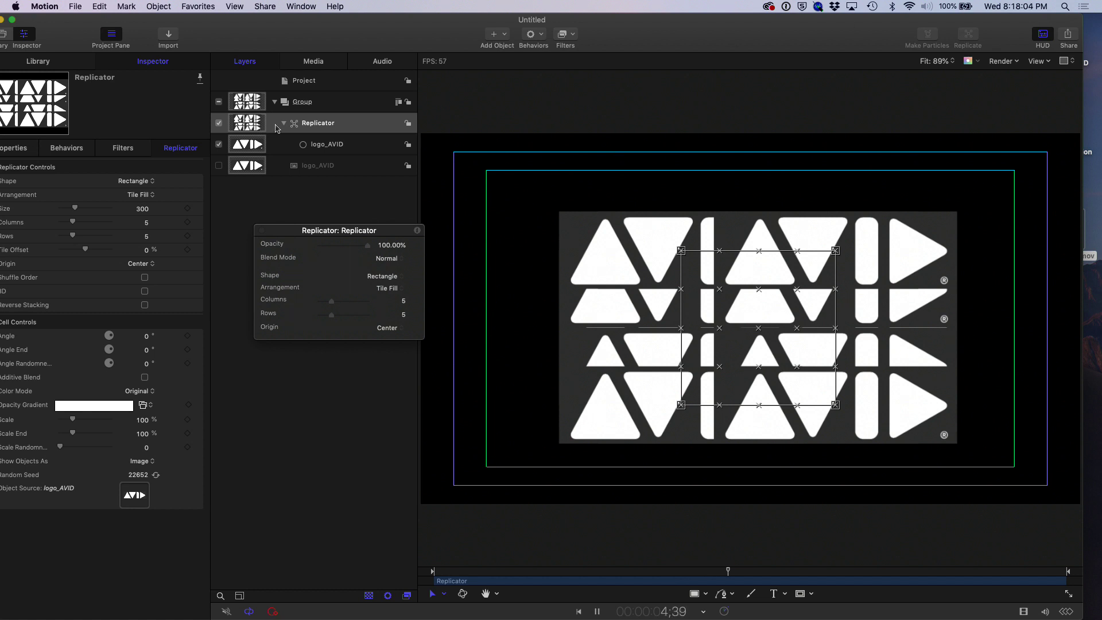
{"action": "mouse_move", "coordinate": [77, 211]}
{"action": "left_mouse_down"}
{"action": "mouse_move", "coordinate": [141, 211]}
{"action": "mouse_move", "coordinate": [85, 210]}
{"action": "left_mouse_up"}
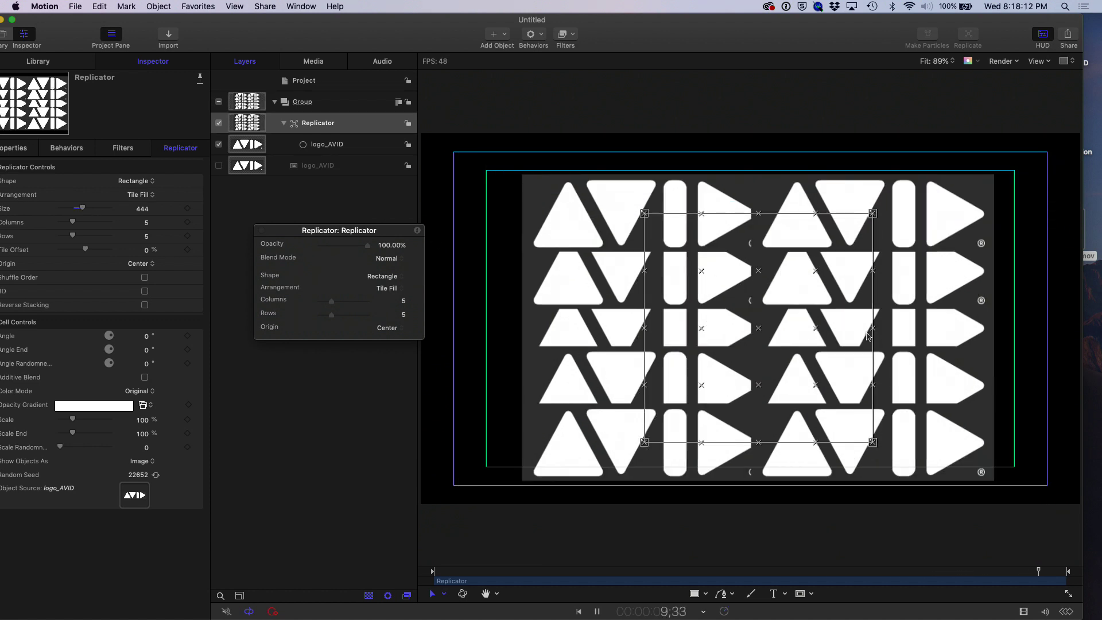
{"action": "left_click_drag", "start_coordinate": [647, 333], "coordinate": [549, 326]}
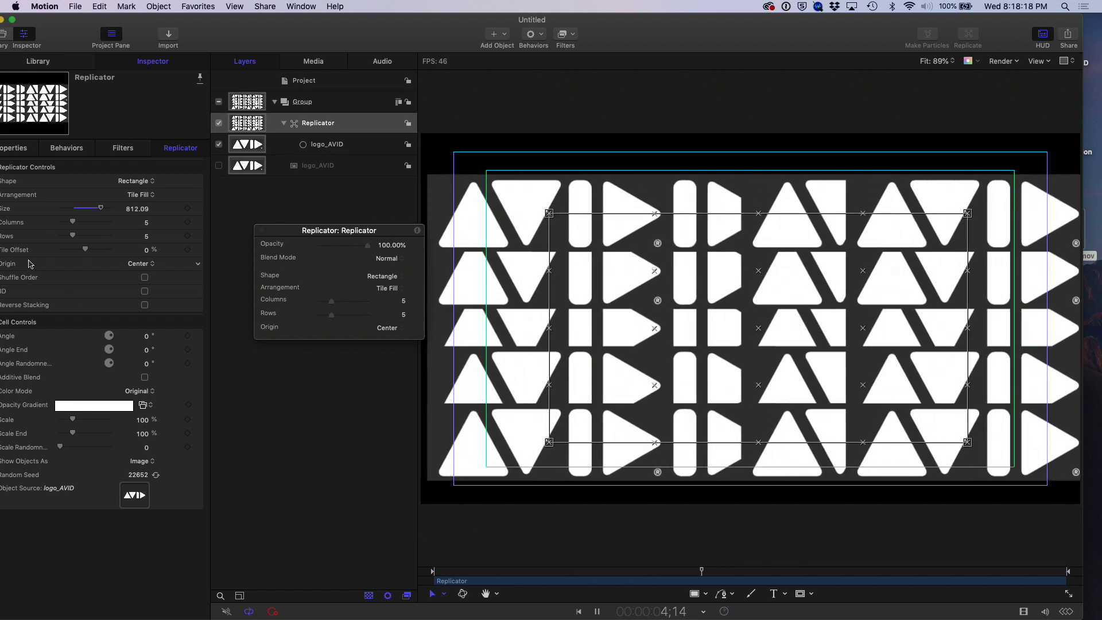
{"action": "left_click_drag", "start_coordinate": [65, 222], "coordinate": [66, 222]}
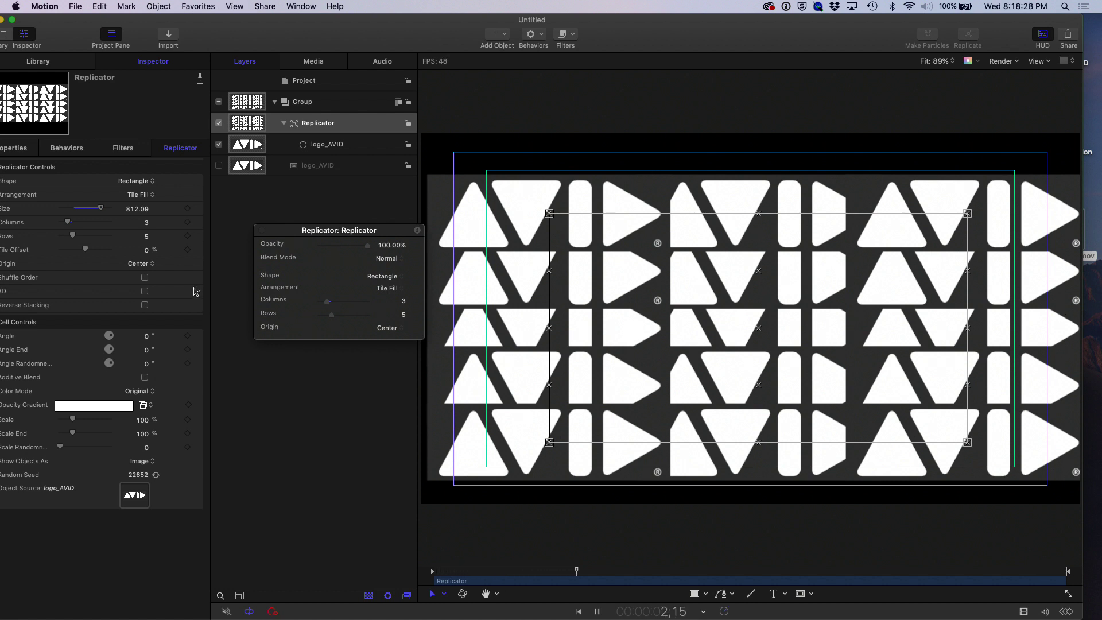
Scale the source logo_AVID image down to 73% so the replicated logos stand apart.
{"action": "left_click", "coordinate": [10, 150]}
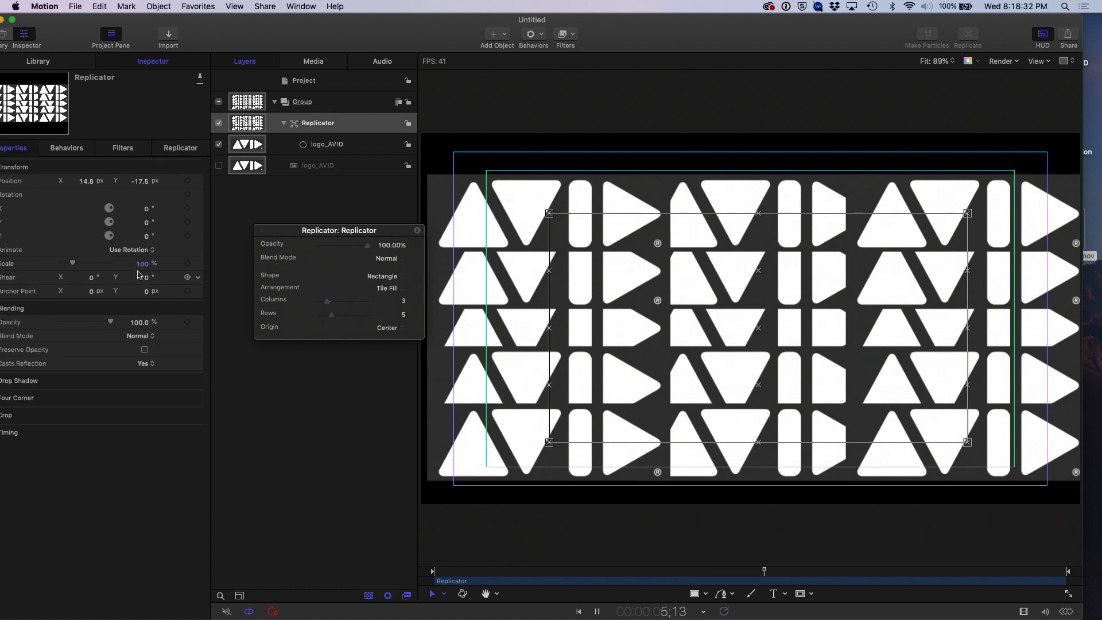
{"action": "left_click_drag", "start_coordinate": [78, 23], "coordinate": [98, 23]}
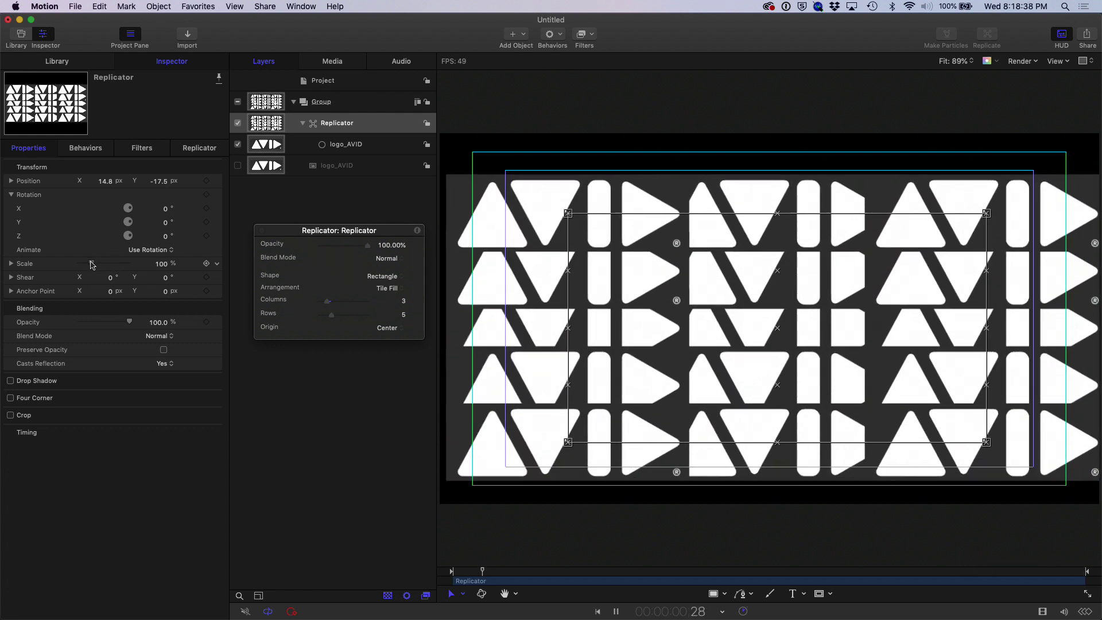
{"action": "left_click", "coordinate": [321, 166]}
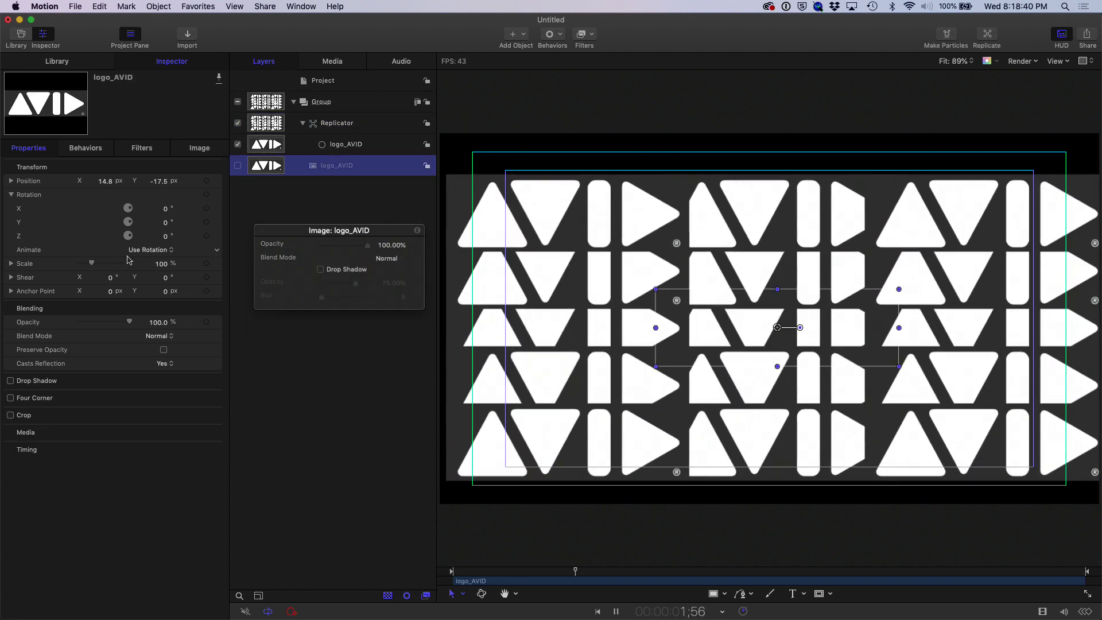
{"action": "left_click_drag", "start_coordinate": [94, 264], "coordinate": [91, 263]}
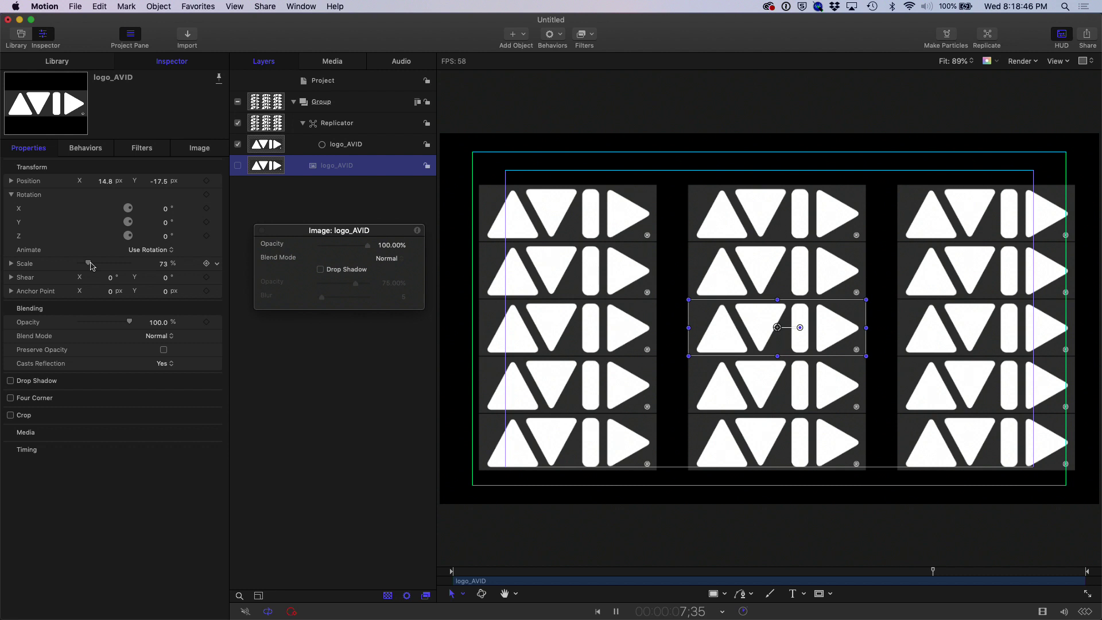
Apply a Luma Keyer filter to the replicator and raise its dark luma threshold to key out the grey logo backgrounds.
{"action": "left_click", "coordinate": [345, 126]}
{"action": "left_click", "coordinate": [584, 41]}
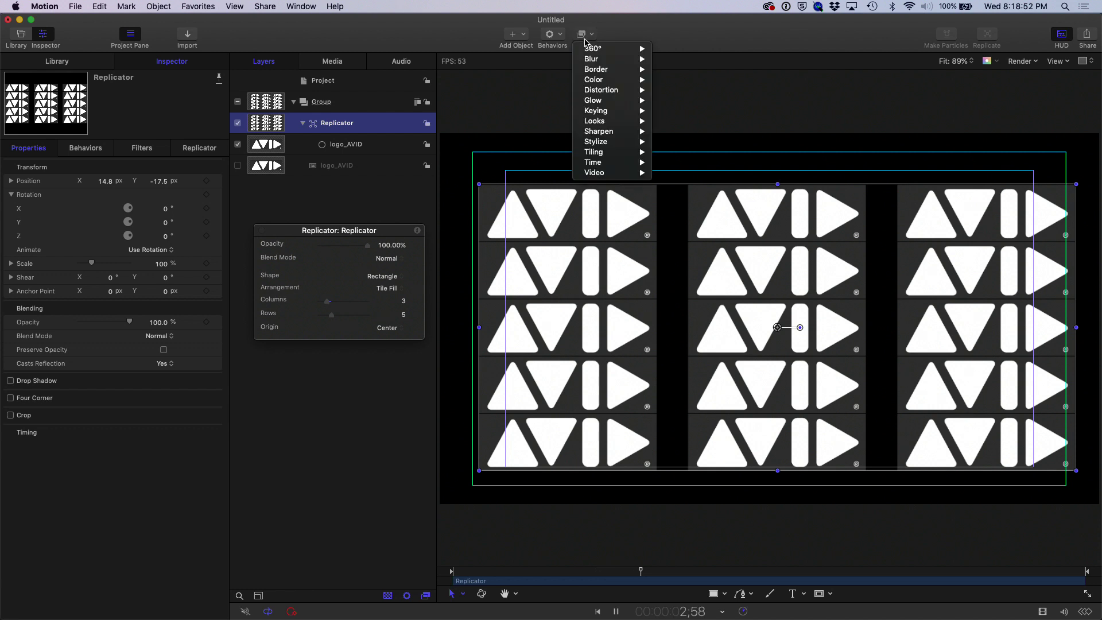
{"action": "mouse_move", "coordinate": [599, 112]}
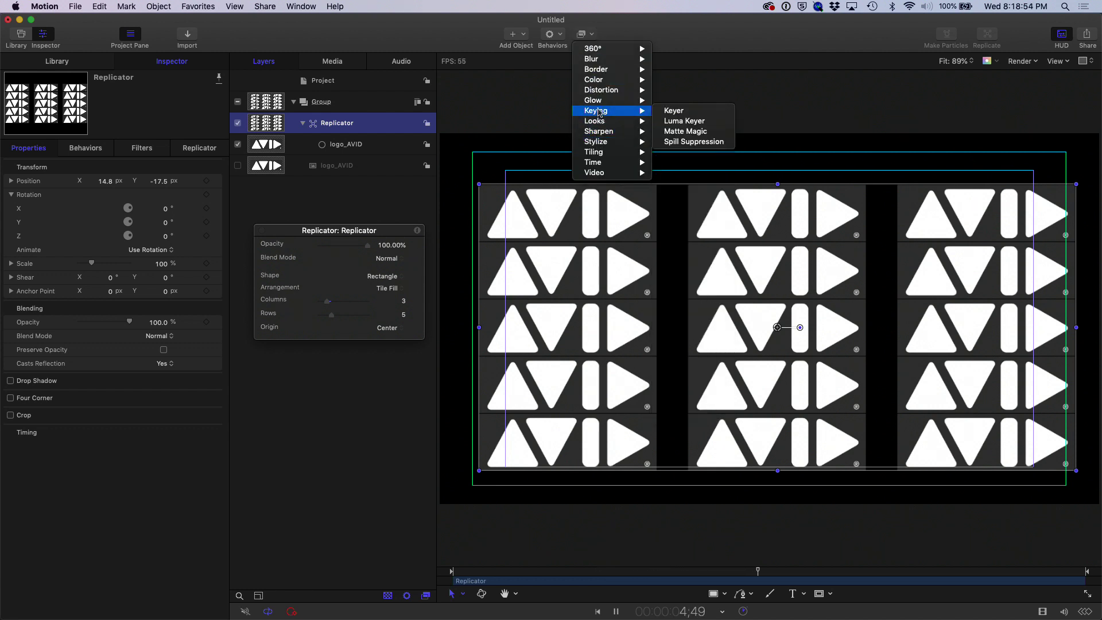
{"action": "left_click", "coordinate": [684, 121]}
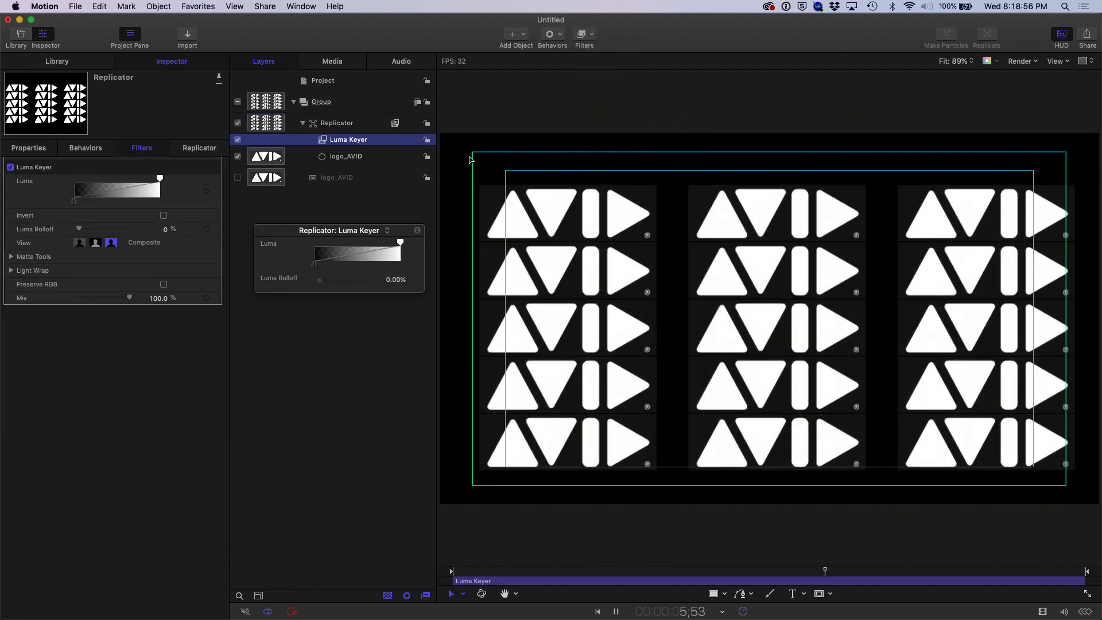
{"action": "left_click_drag", "start_coordinate": [314, 270], "coordinate": [335, 270]}
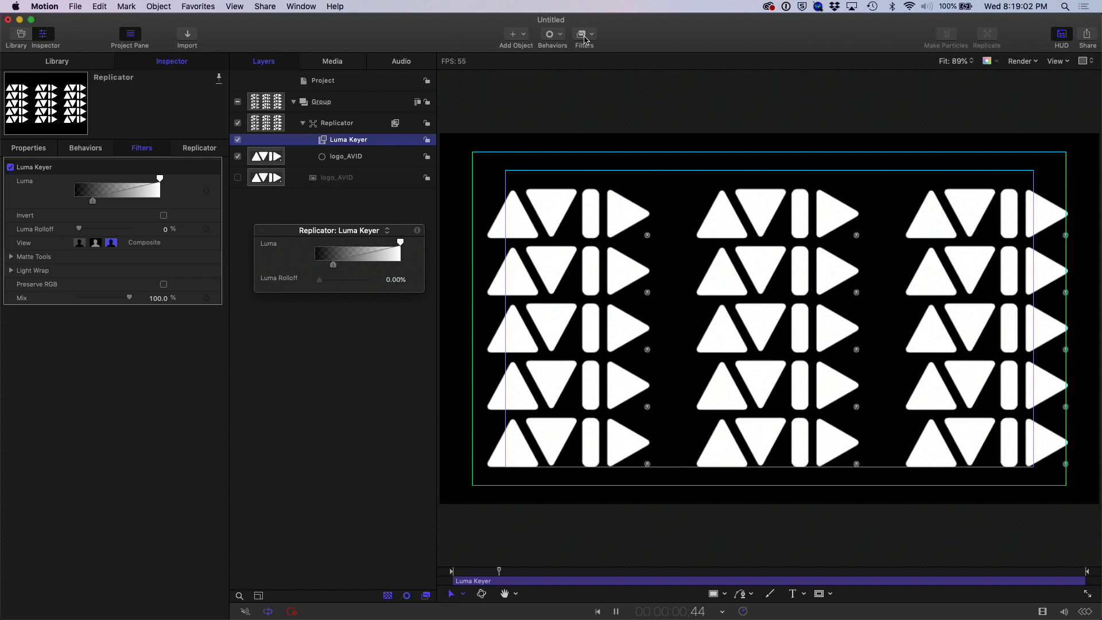
Add a Colorize filter to the replicator and remap white to a light periwinkle blue.
{"action": "left_click", "coordinate": [584, 37]}
{"action": "mouse_move", "coordinate": [599, 79]}
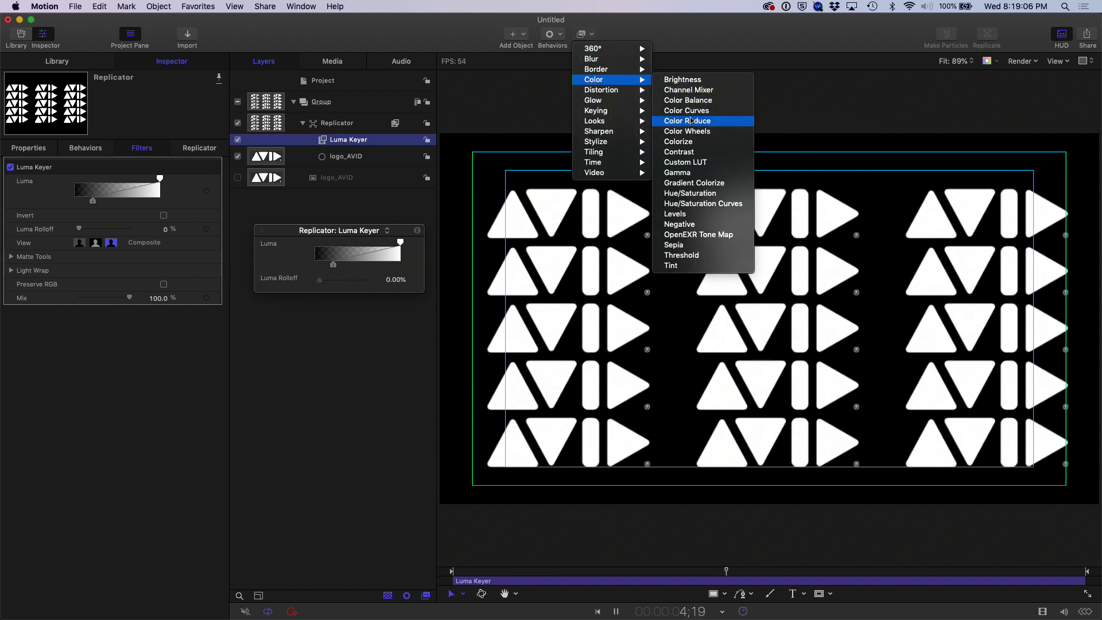
{"action": "left_click", "coordinate": [686, 143]}
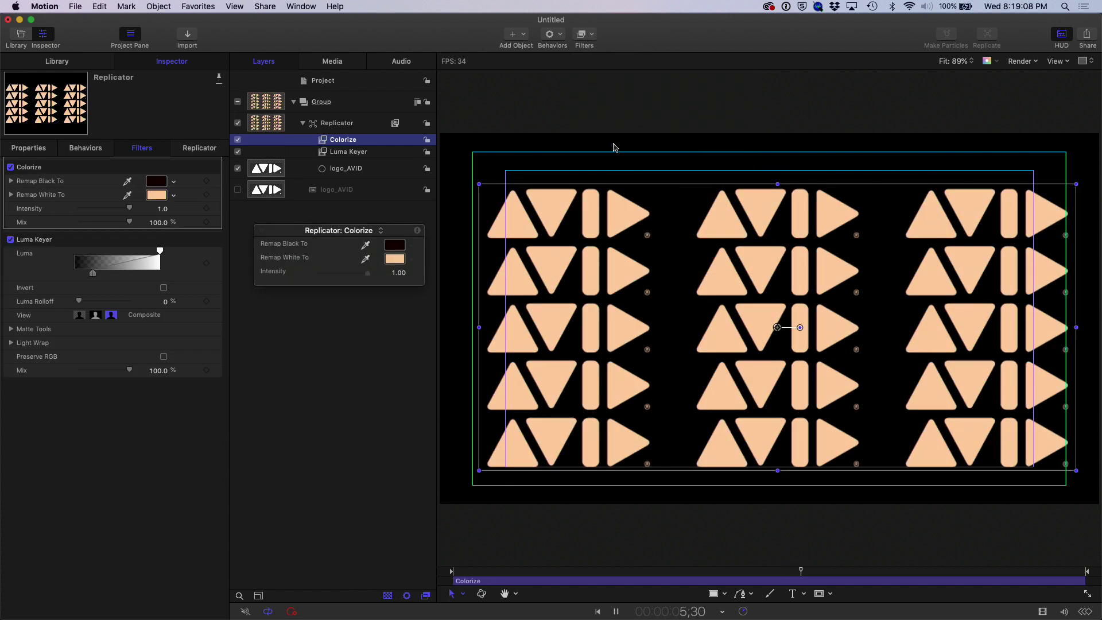
{"action": "left_click", "coordinate": [156, 195]}
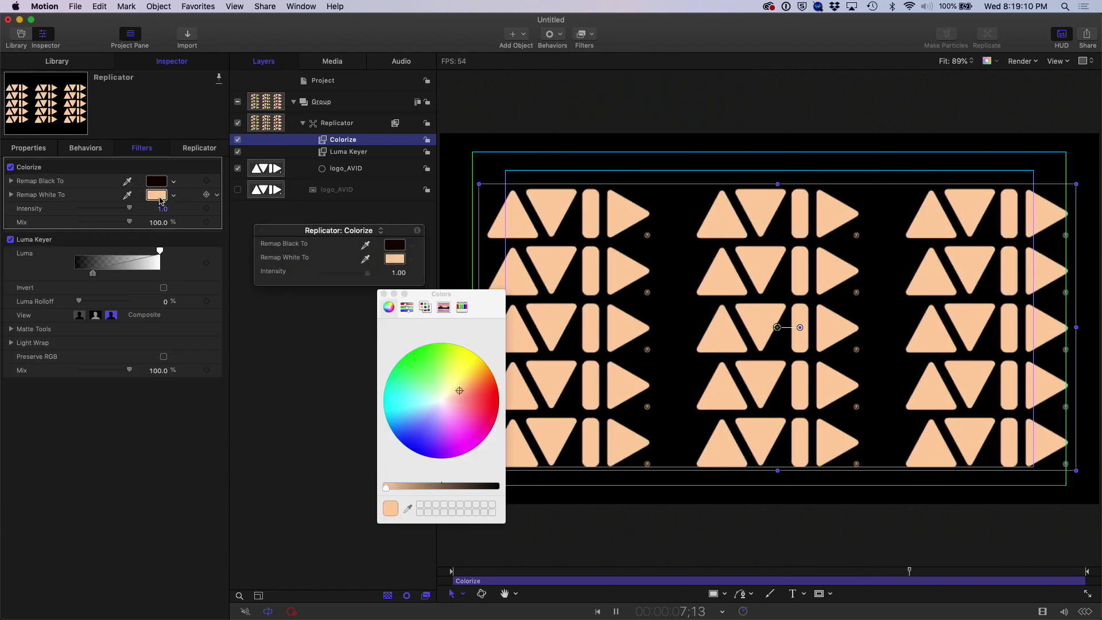
{"action": "left_click", "coordinate": [420, 427]}
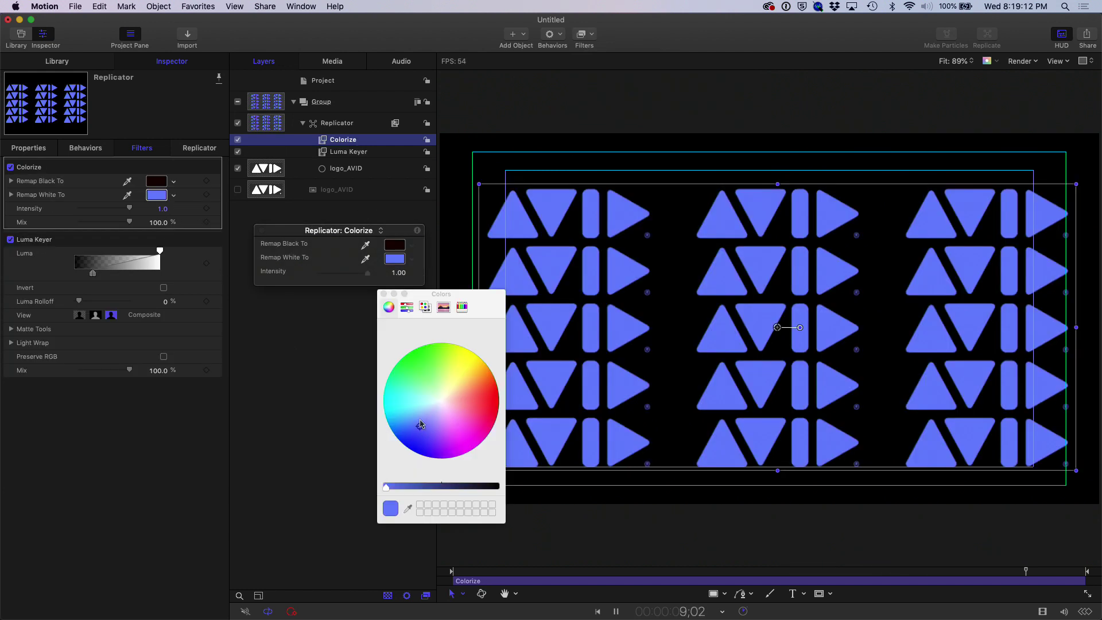
{"action": "left_click", "coordinate": [384, 293]}
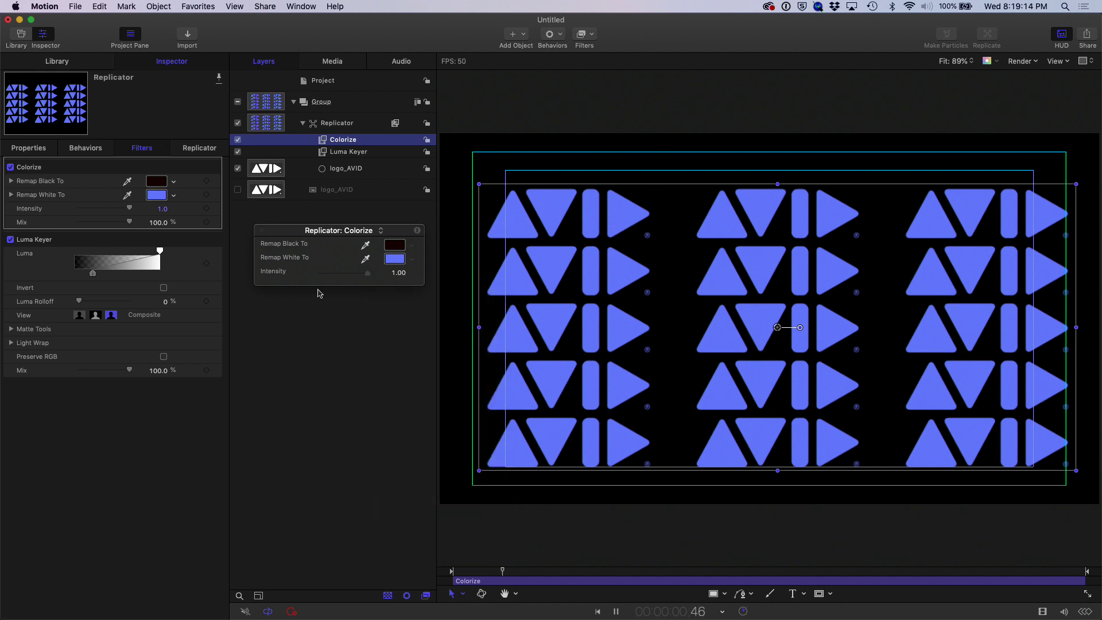
{"action": "left_click", "coordinate": [262, 232]}
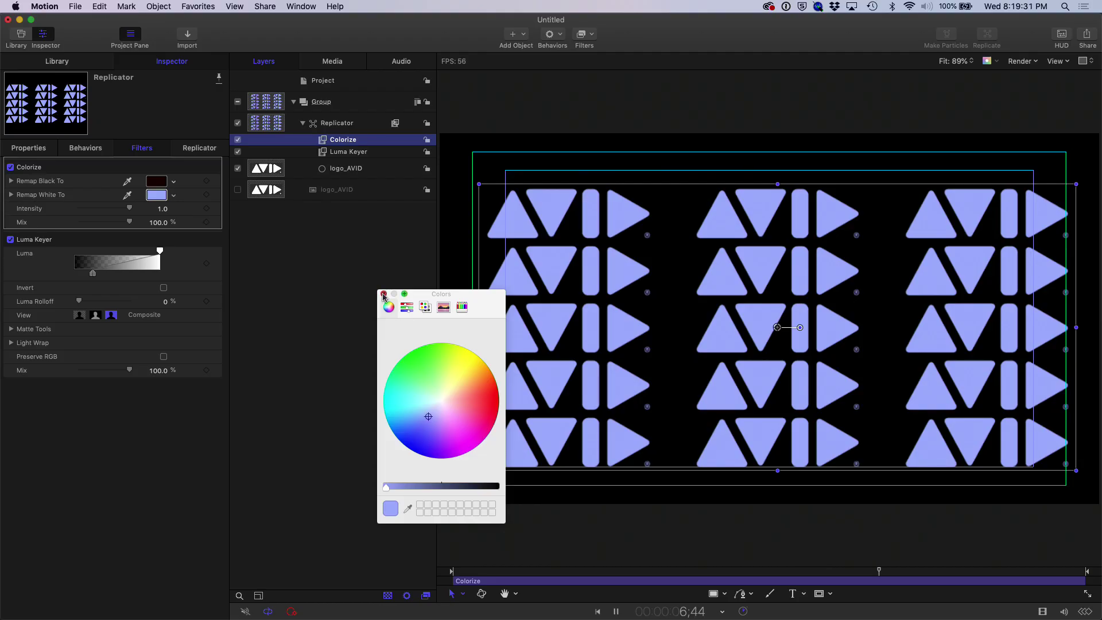
{"action": "left_click", "coordinate": [383, 295]}
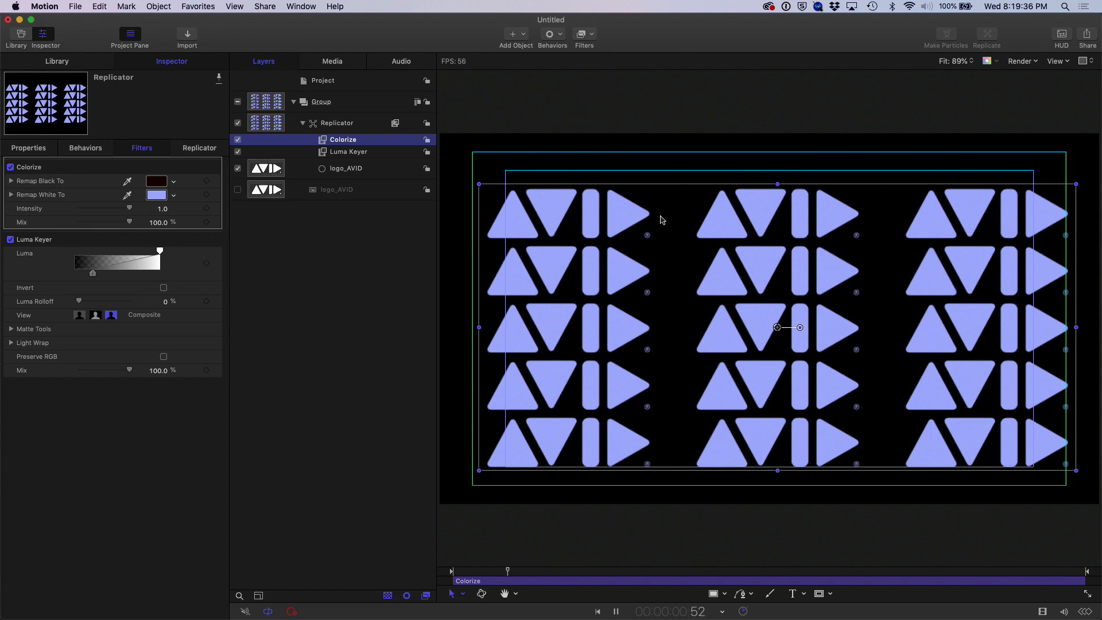
Add a Sequence Replicator behavior with a Rotation parameter set to 90° to the replicated logos.
{"action": "left_click", "coordinate": [554, 40]}
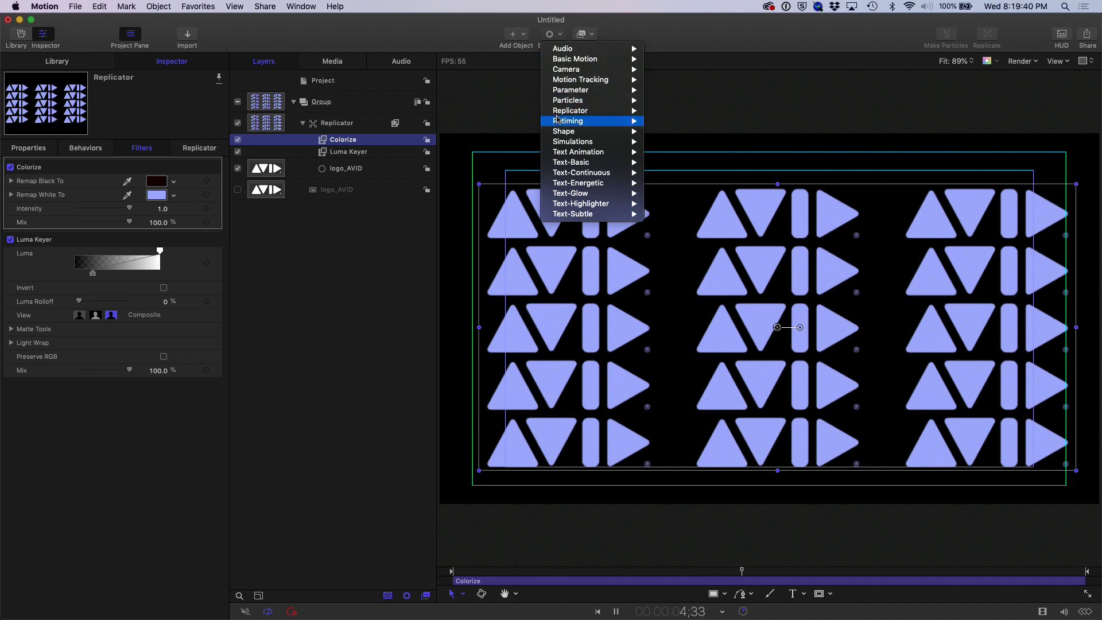
{"action": "mouse_move", "coordinate": [559, 112]}
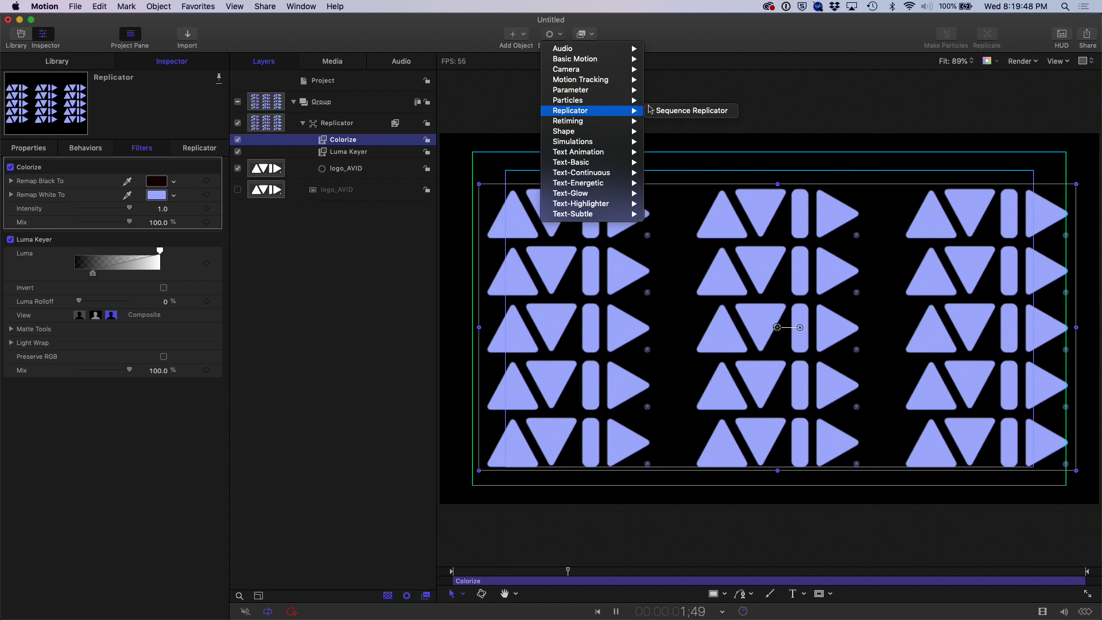
{"action": "left_click", "coordinate": [663, 112]}
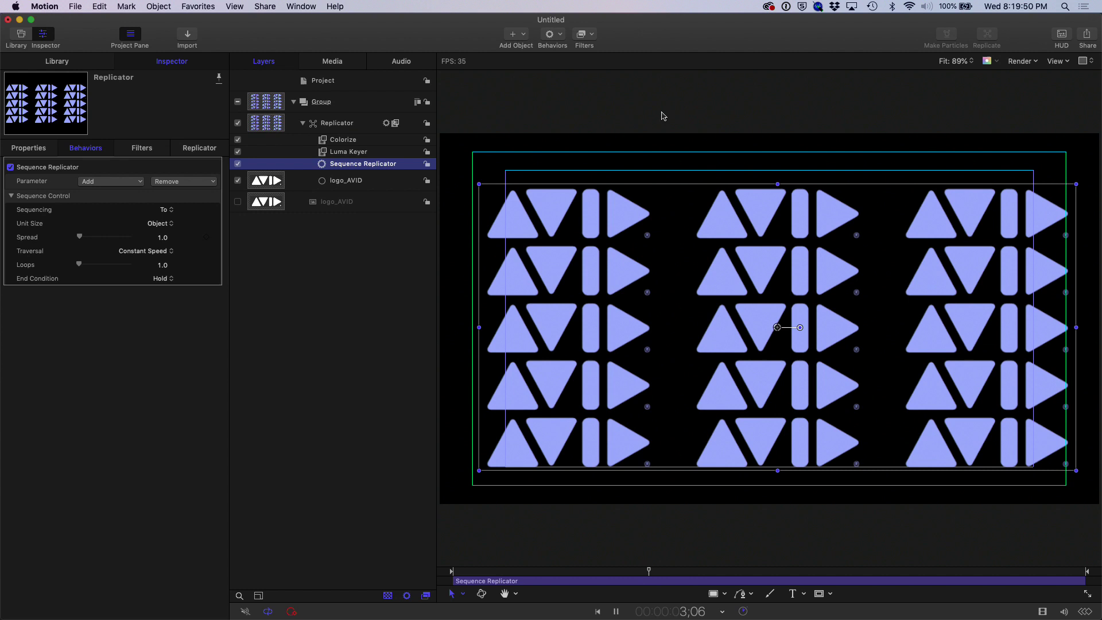
{"action": "left_click", "coordinate": [110, 181]}
{"action": "left_click", "coordinate": [113, 198]}
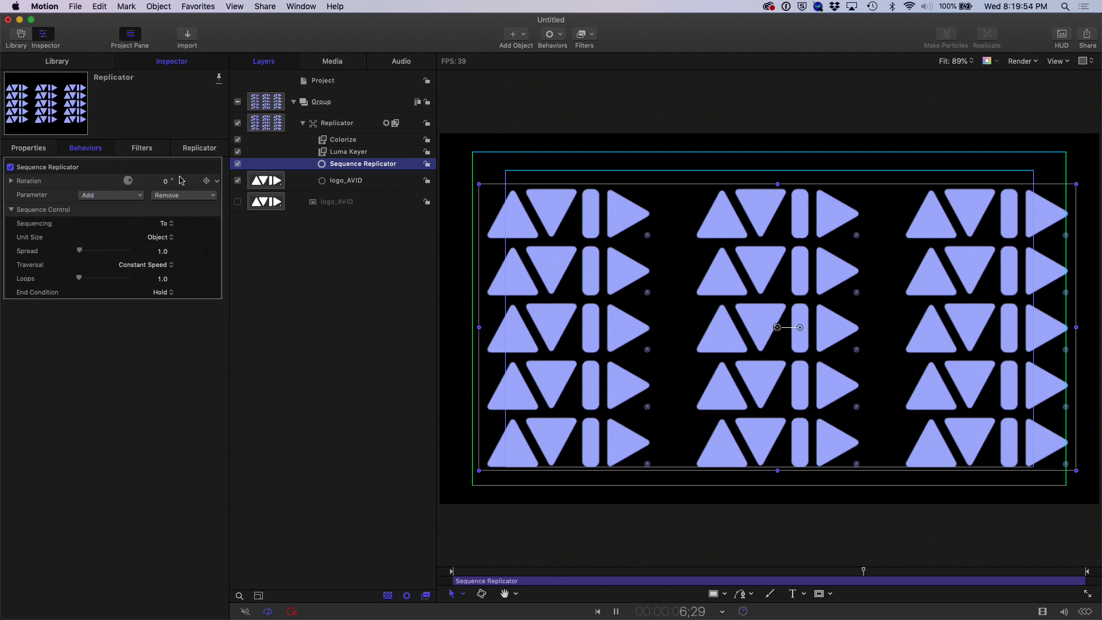
{"action": "left_click", "coordinate": [168, 181]}
{"action": "type", "text": "90"}
{"action": "key", "text": "Return"}
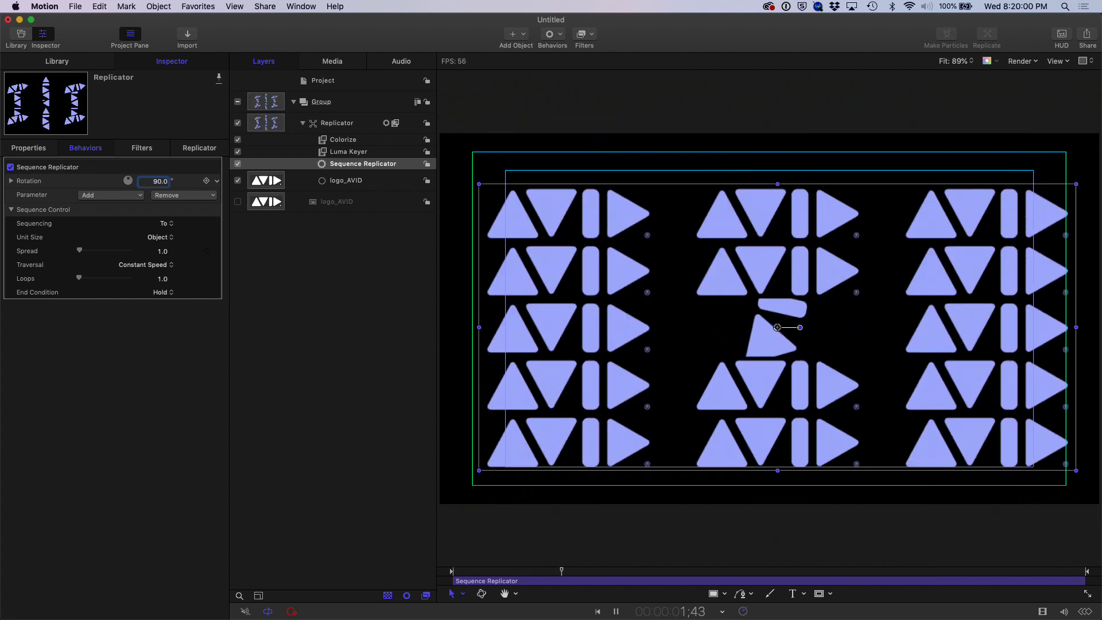
Try the Sequence Replicator with its unit size set to All, and return the unit size to Object.
{"action": "left_click", "coordinate": [159, 237]}
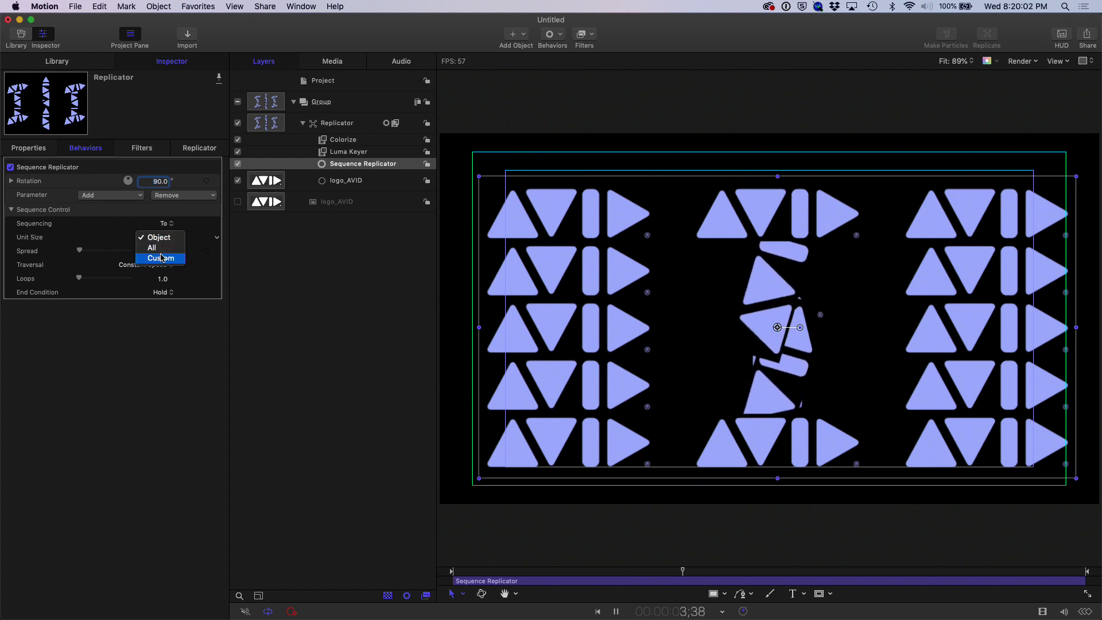
{"action": "left_click", "coordinate": [154, 248]}
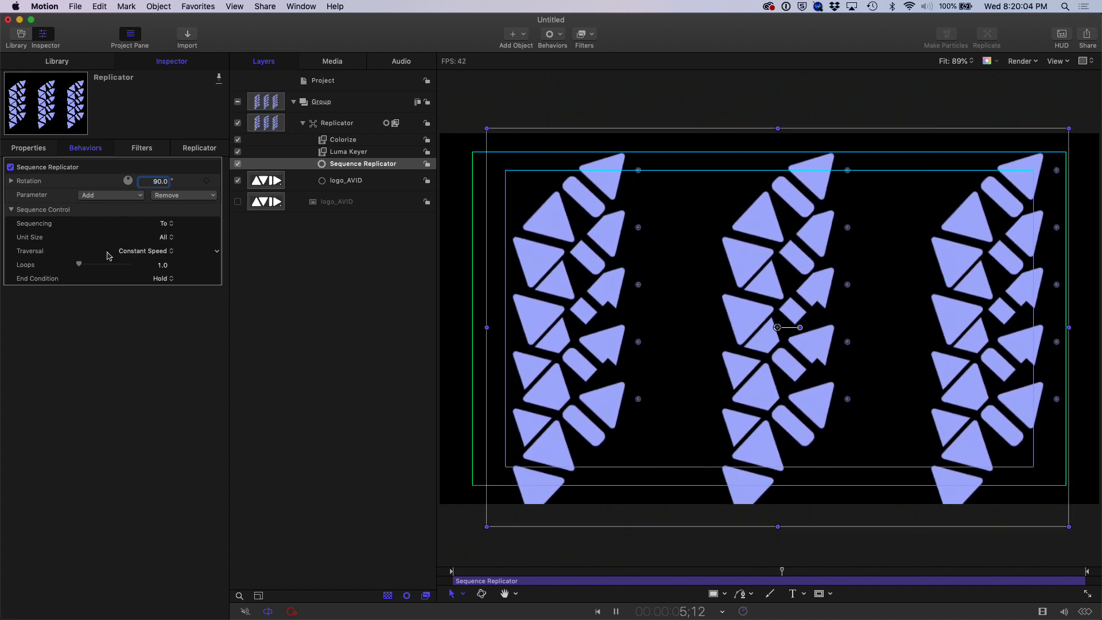
{"action": "left_click", "coordinate": [163, 237]}
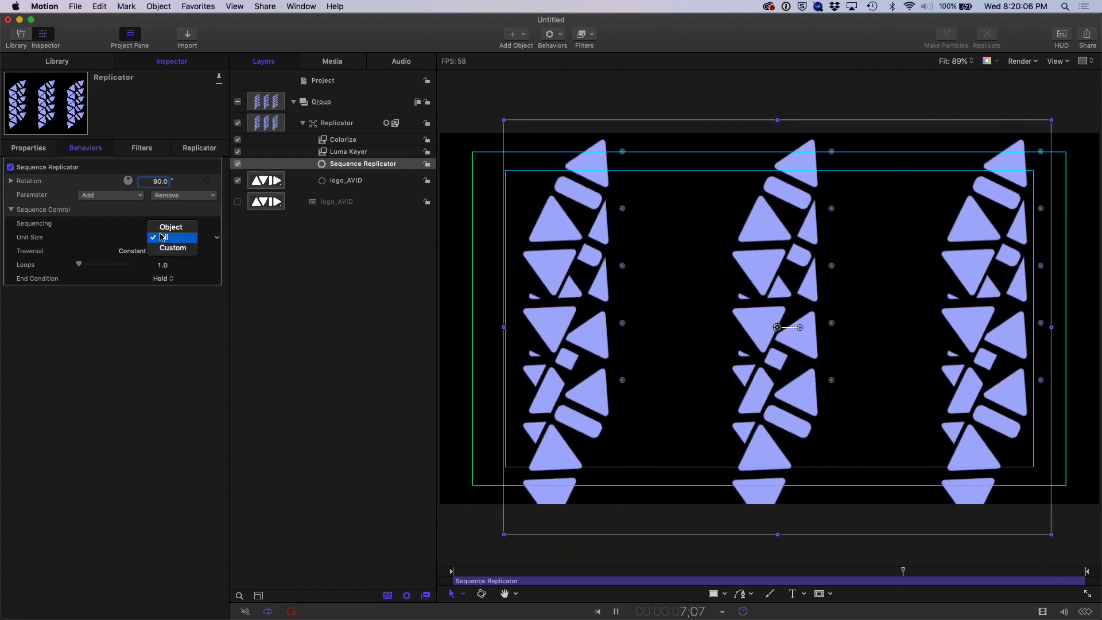
{"action": "left_click", "coordinate": [163, 227]}
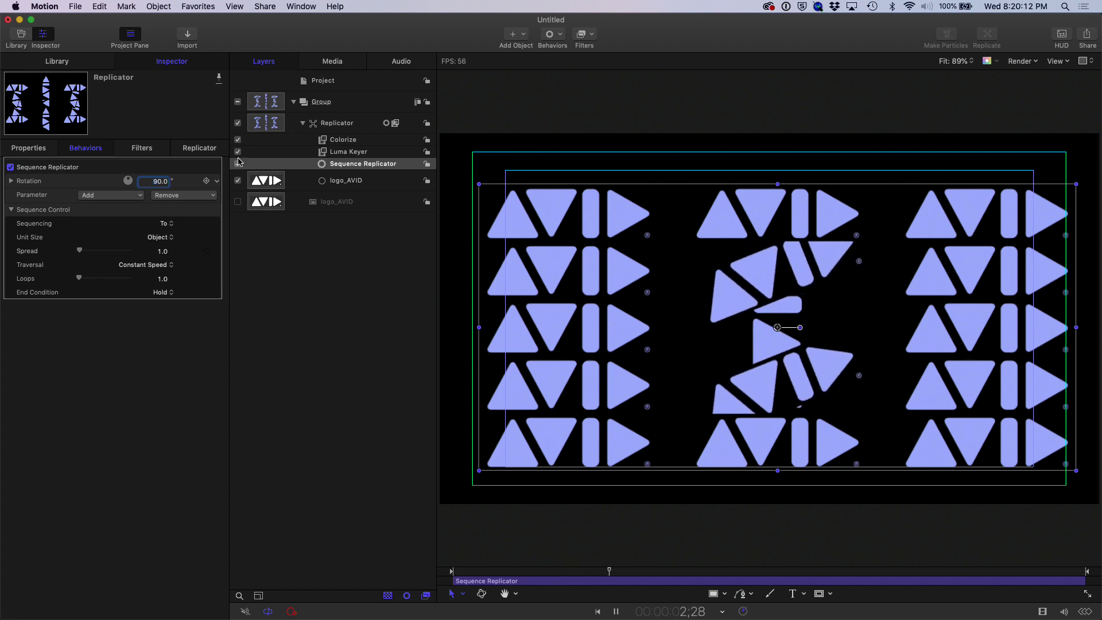
Close the untitled AVID replicator project without saving it.
{"action": "left_click", "coordinate": [581, 35]}
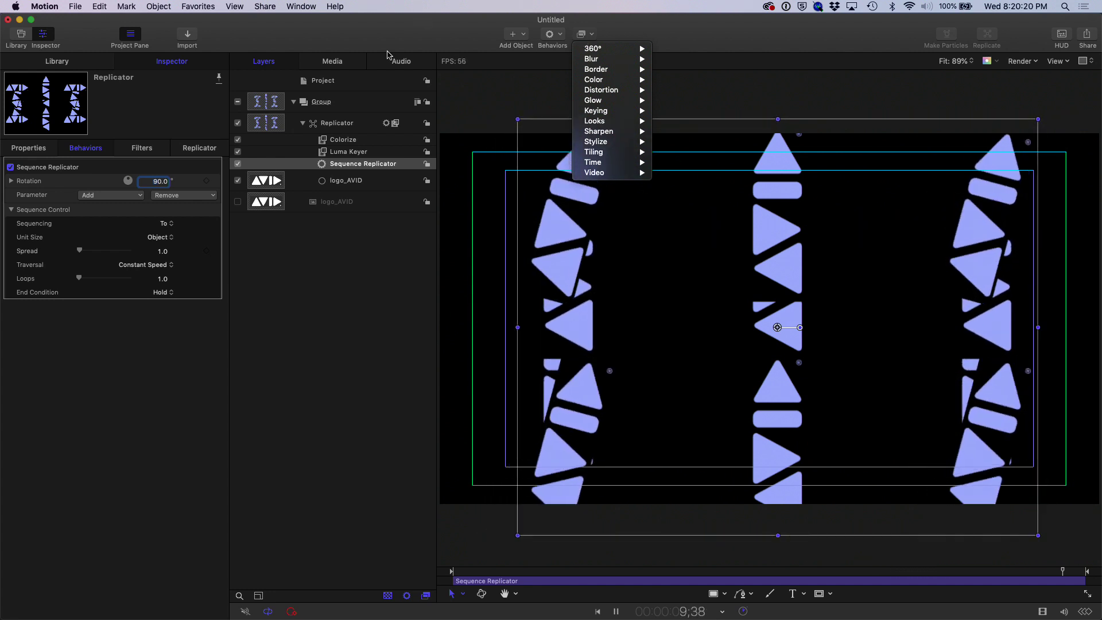
{"action": "key", "text": "Escape"}
{"action": "key", "text": "super+w"}
{"action": "left_click", "coordinate": [510, 110]}
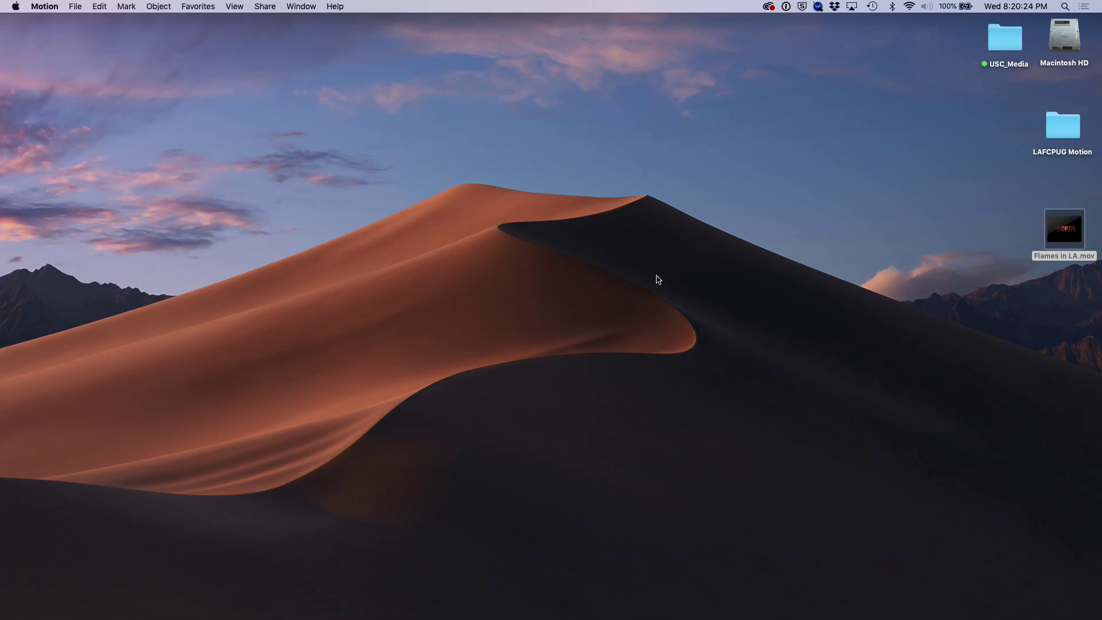
Open the 03 Replicator project from the LAFCPUG Motion folder on the desktop and play it.
{"action": "double_click", "coordinate": [1065, 137]}
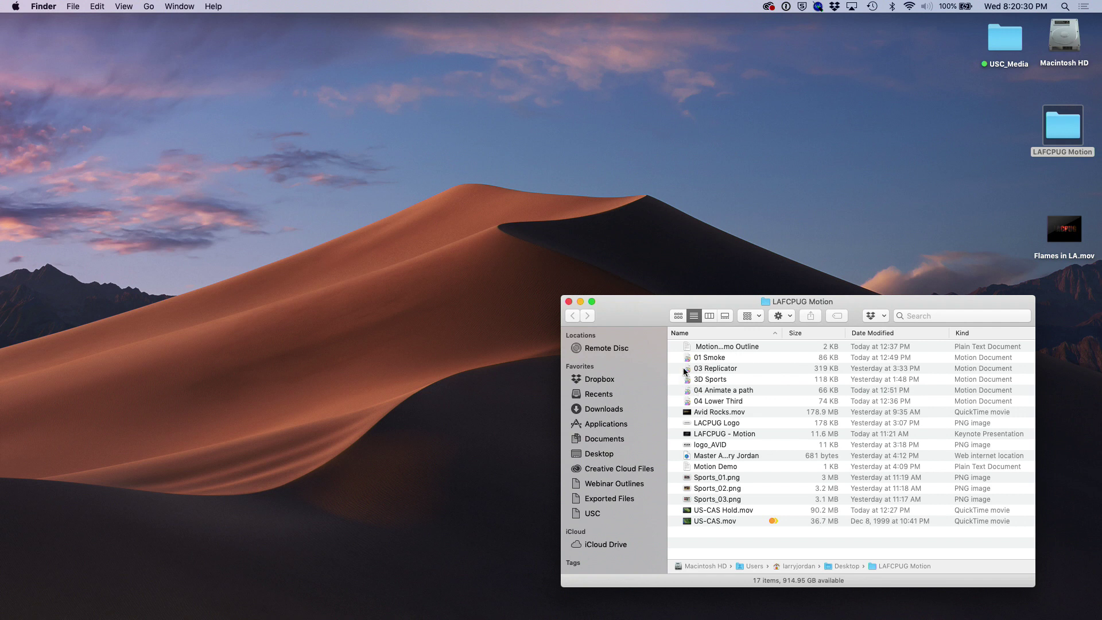
{"action": "double_click", "coordinate": [684, 370]}
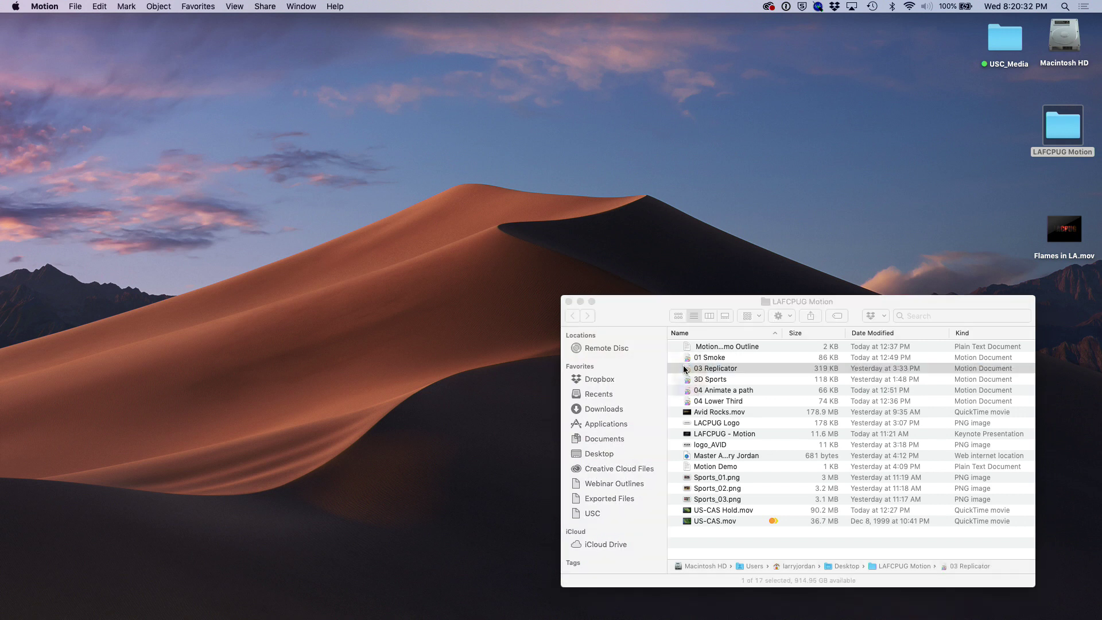
{"action": "key", "text": "space"}
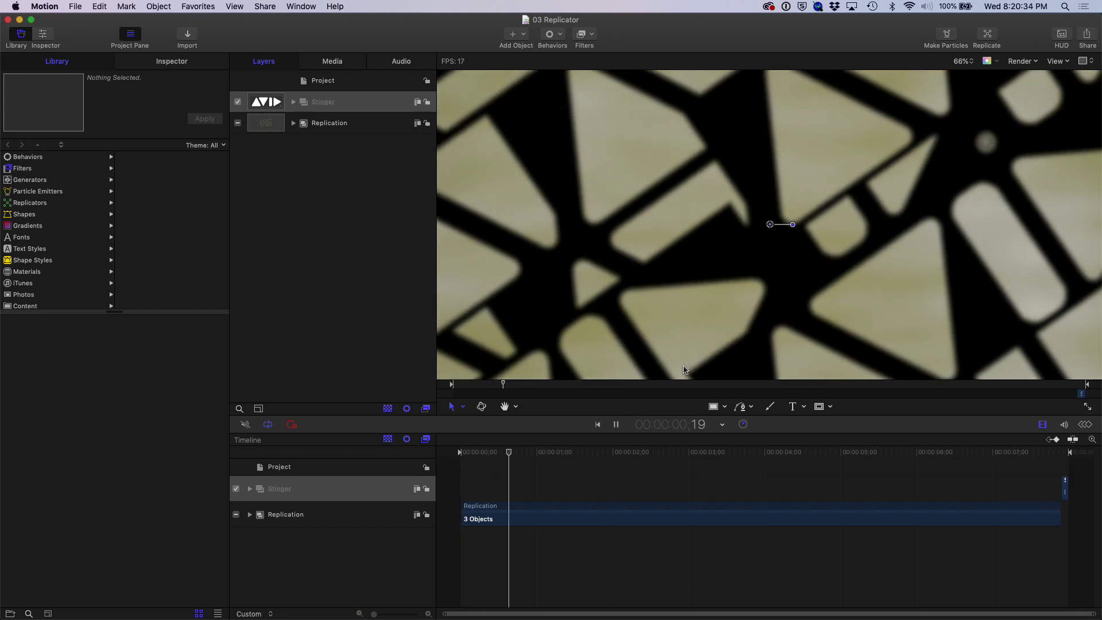
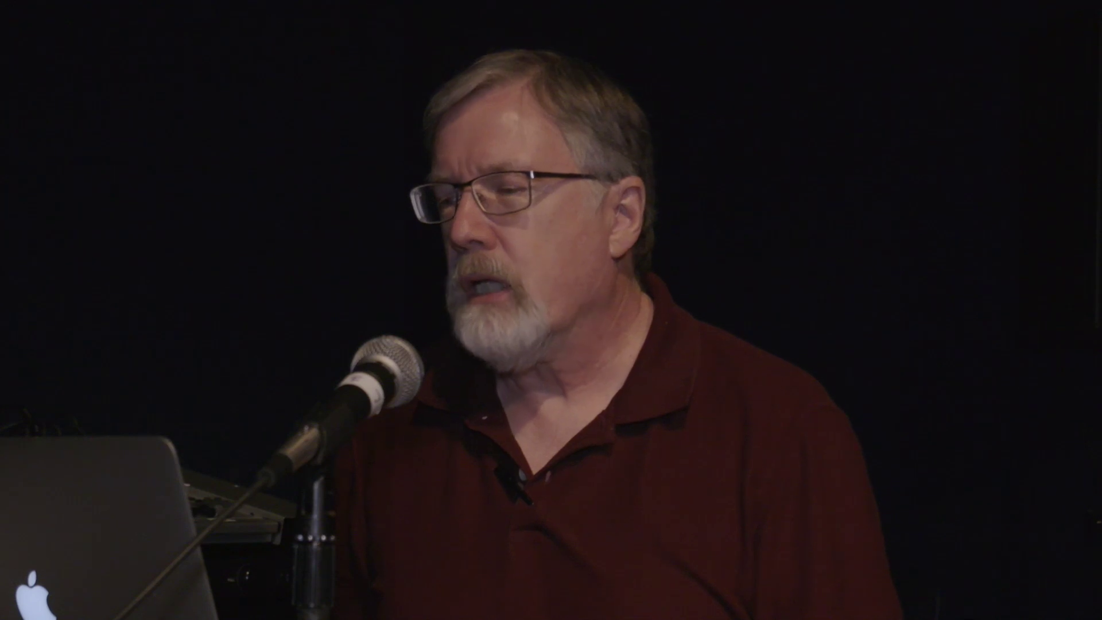
Place Butterfly.mov from the Particle Images content near the canvas centre and turn it into a particle emitter.
{"action": "left_click_drag", "start_coordinate": [199, 338], "coordinate": [713, 264]}
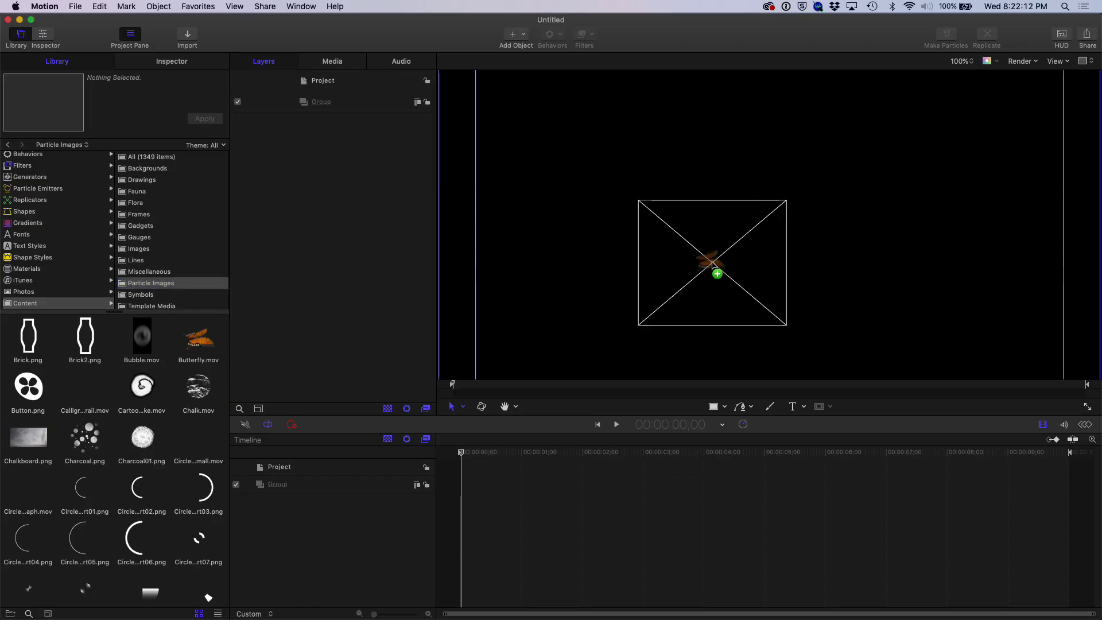
{"action": "key", "text": "F6"}
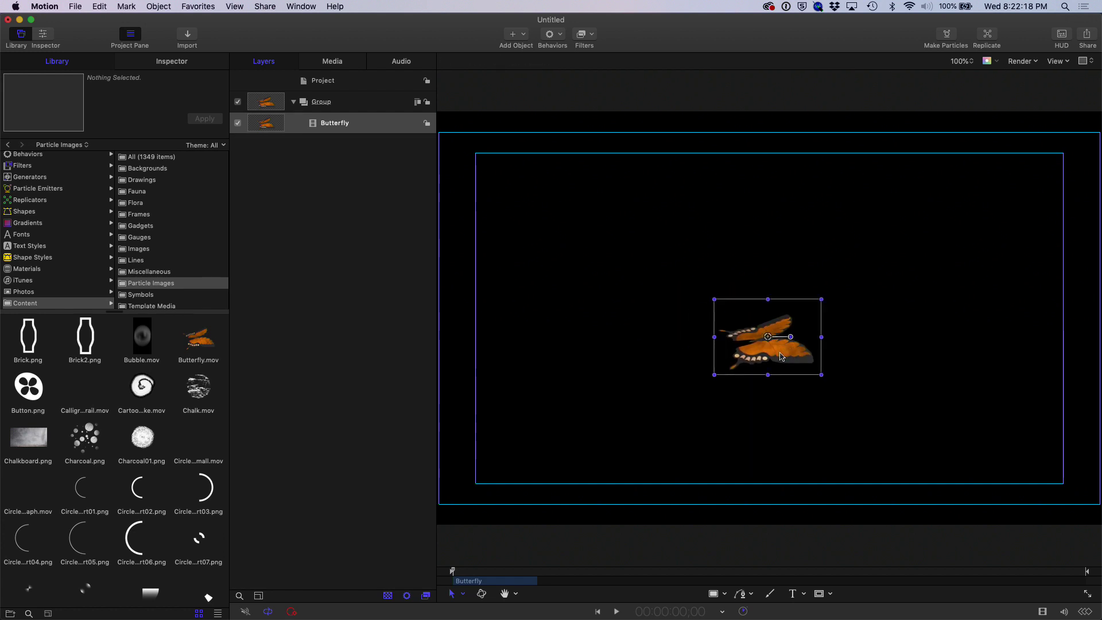
{"action": "left_click", "coordinate": [951, 41]}
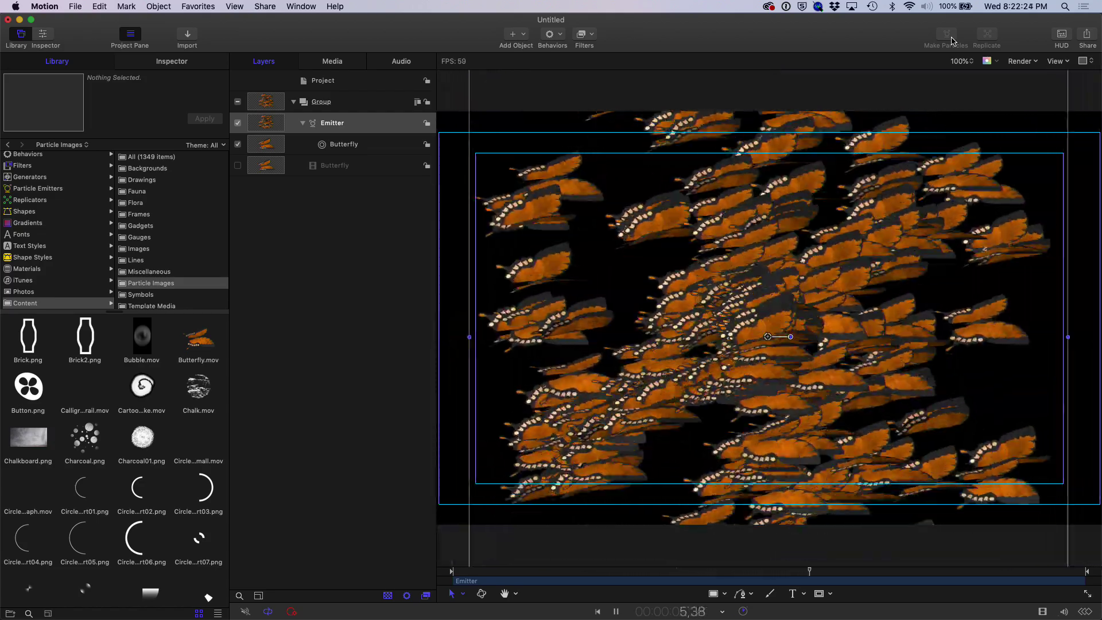
Narrow the butterfly emitter's emission range to about 87° aimed up and right, and move the emitter to the canvas's lower-left corner.
{"action": "left_click", "coordinate": [1061, 37]}
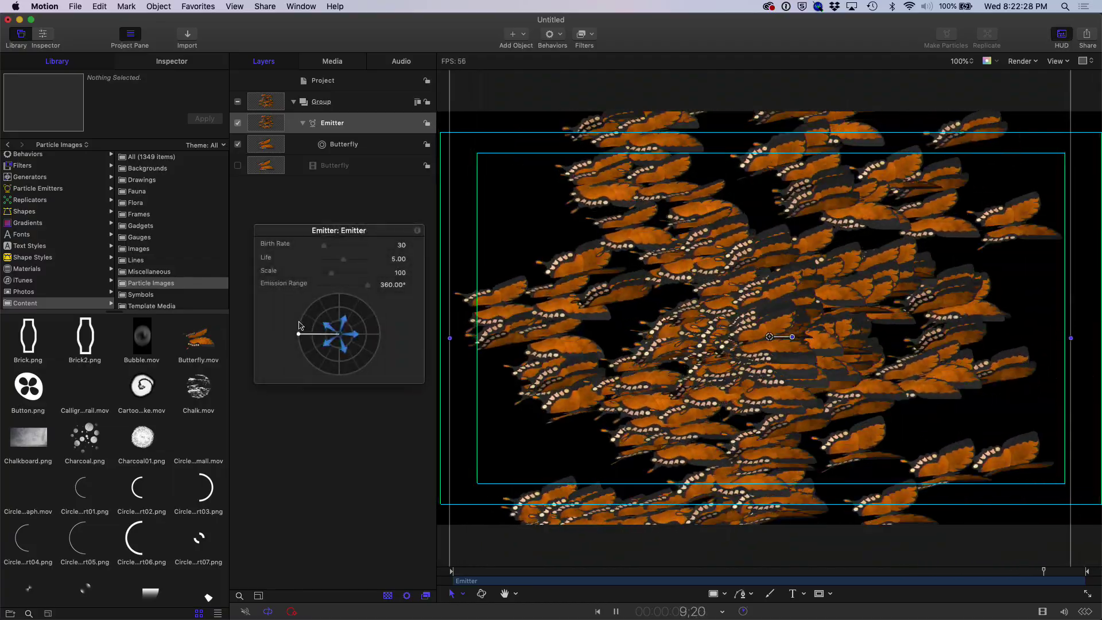
{"action": "left_click_drag", "start_coordinate": [298, 333], "coordinate": [353, 320]}
{"action": "left_click_drag", "start_coordinate": [731, 323], "coordinate": [540, 460]}
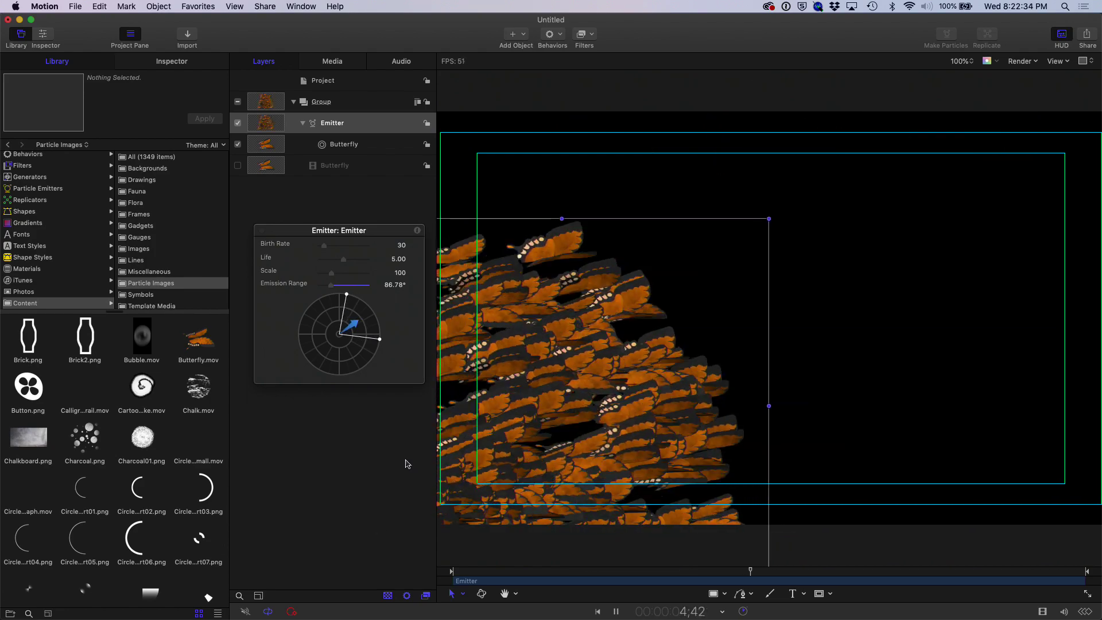
Set the butterfly emitter's birth rate to 10, life to 10, life randomness to 4, speed to 20 and speed randomness to 50.
{"action": "left_click", "coordinate": [171, 61]}
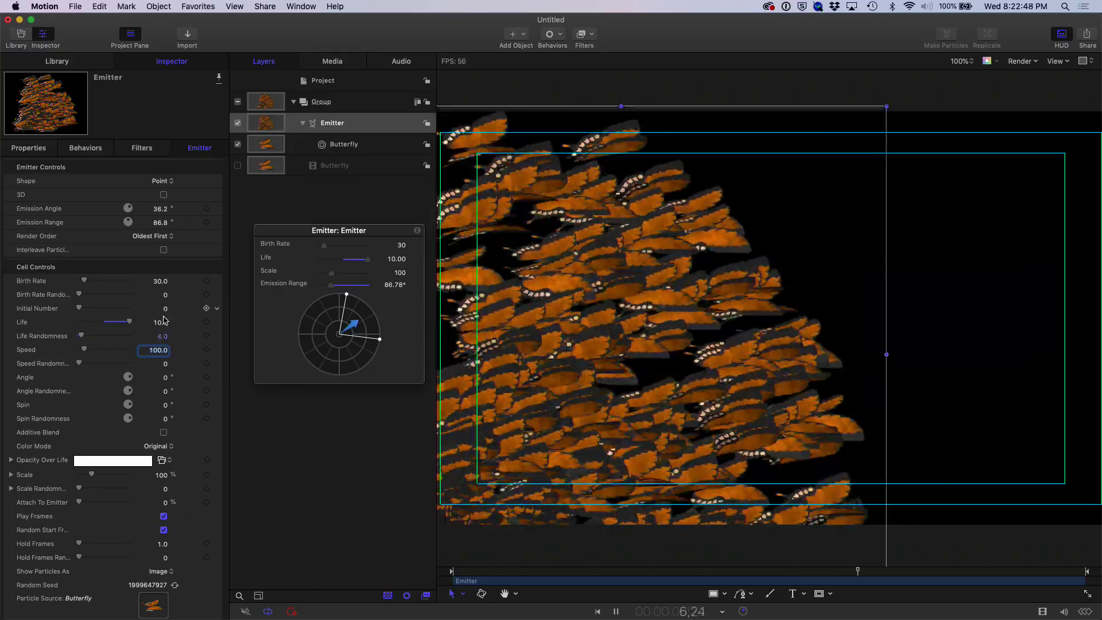
{"action": "left_click", "coordinate": [165, 365]}
{"action": "type", "text": "50"}
{"action": "key", "text": "Return"}
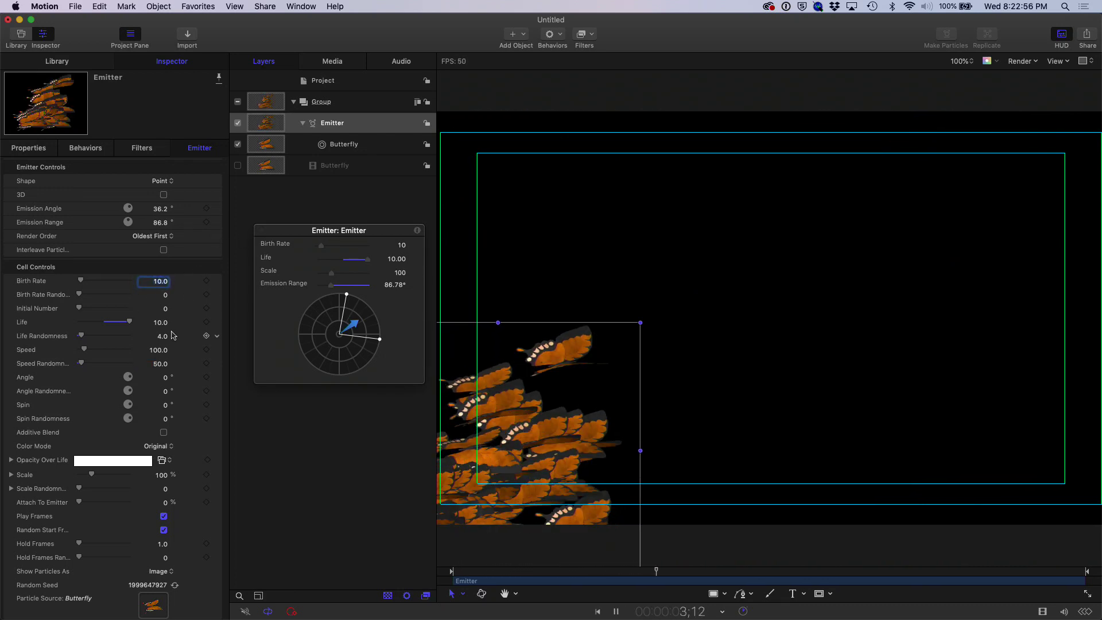
{"action": "type", "text": "20"}
{"action": "key", "text": "Return"}
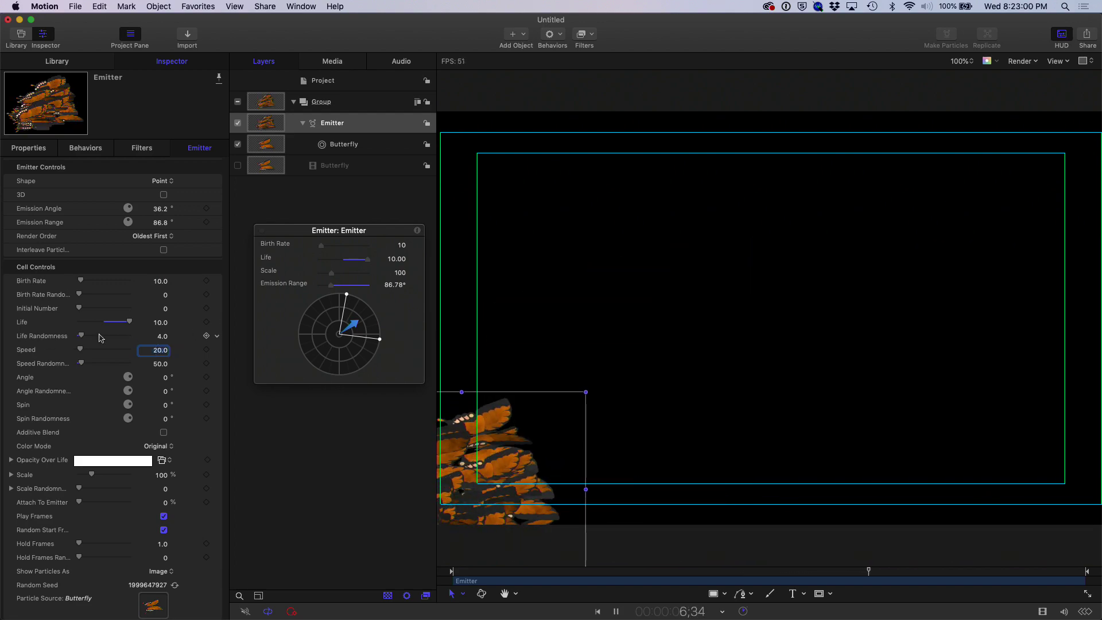
{"action": "key", "text": "Return"}
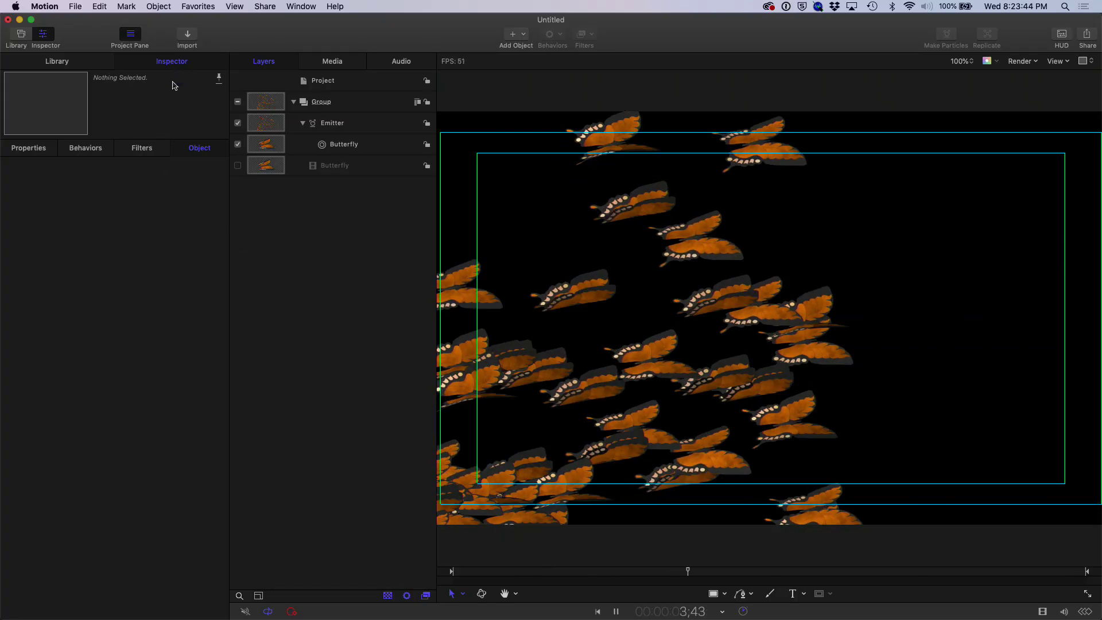
Delete the butterfly emitter and its source clip from the group, and search the library content for dust.
{"action": "left_click_drag", "start_coordinate": [327, 229], "coordinate": [328, 132]}
{"action": "key", "text": "Delete"}
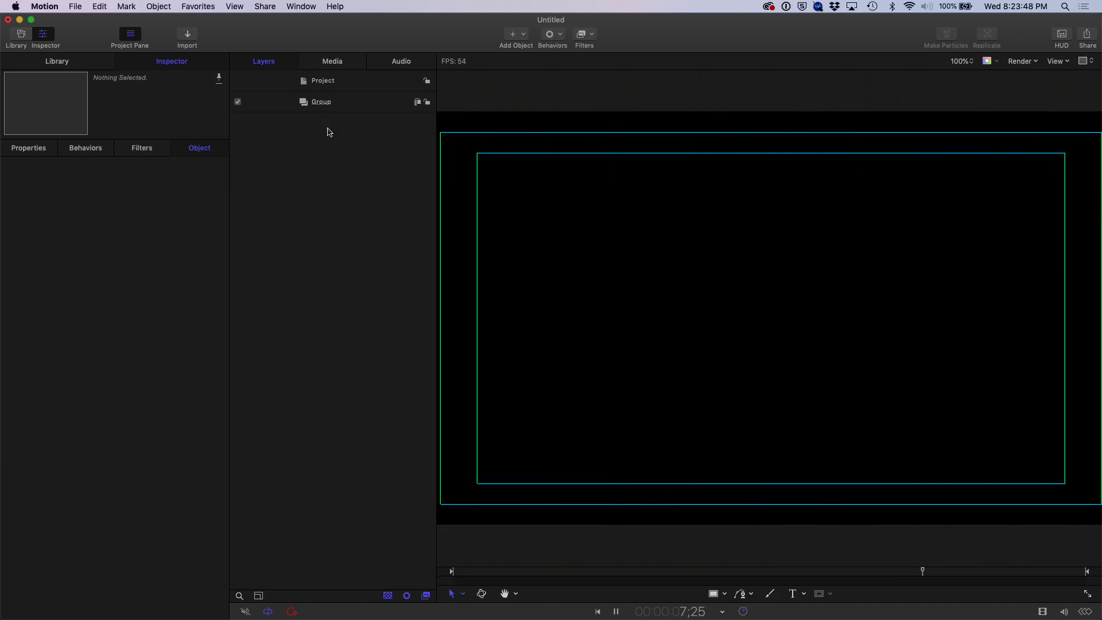
{"action": "left_click", "coordinate": [56, 61]}
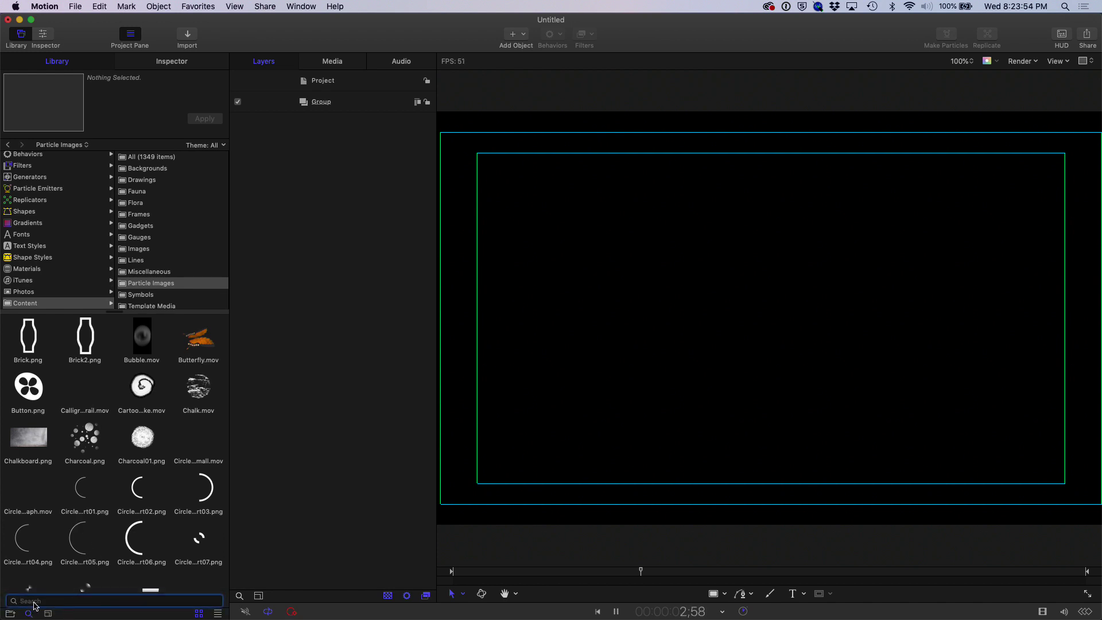
{"action": "type", "text": "dust"}
{"action": "key", "text": "Return"}
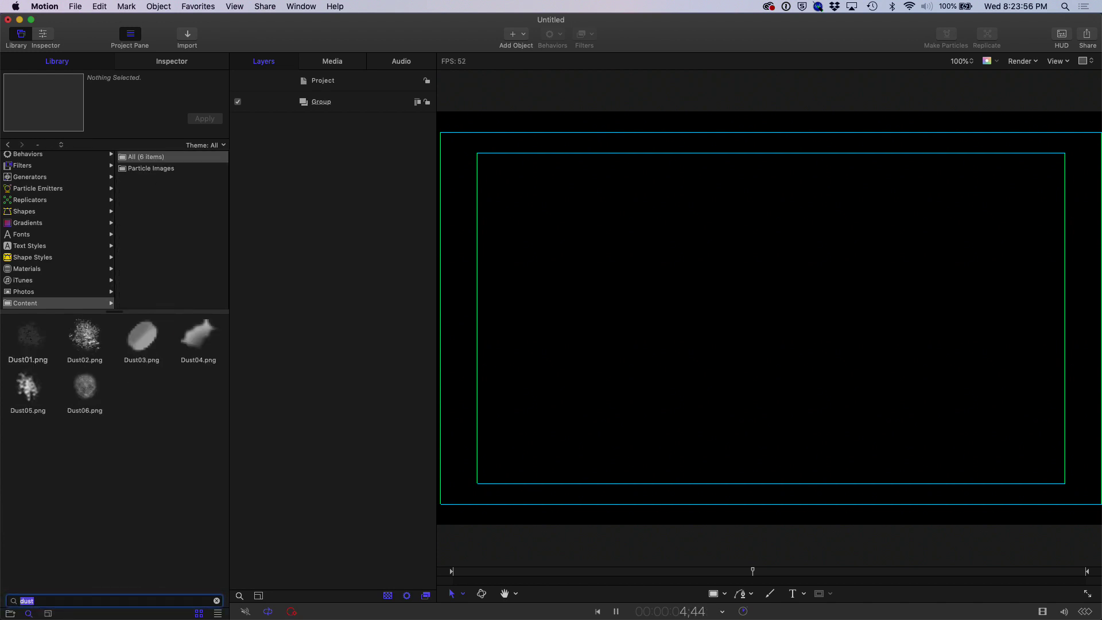
Place Dust02.png near the canvas centre and turn it into a particle emitter.
{"action": "left_click_drag", "start_coordinate": [209, 329], "coordinate": [618, 356]}
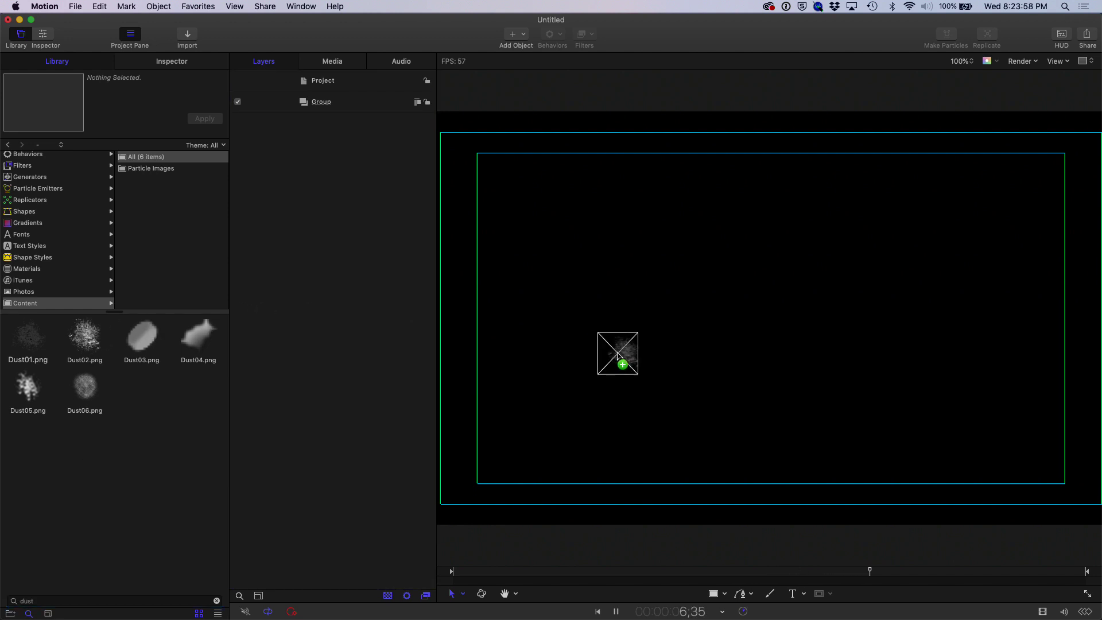
{"action": "left_click_drag", "start_coordinate": [768, 302], "coordinate": [767, 300]}
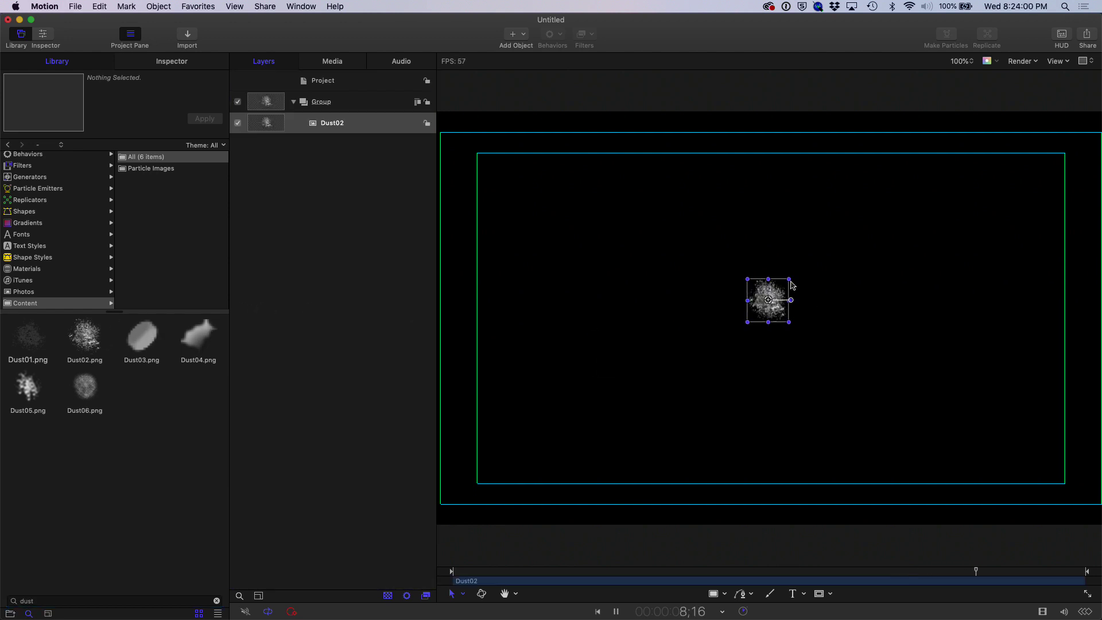
{"action": "left_click", "coordinate": [945, 37]}
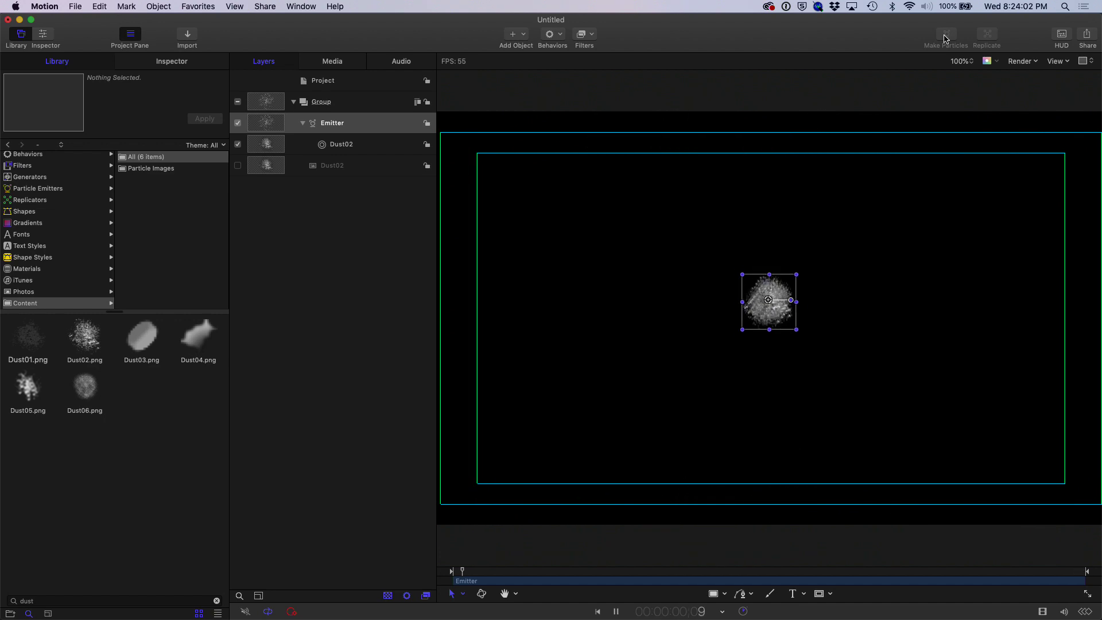
Narrow the dust emitter's emission range to about 165° aimed downward, and move the emitter above the canvas's upper edge.
{"action": "left_click", "coordinate": [1061, 36]}
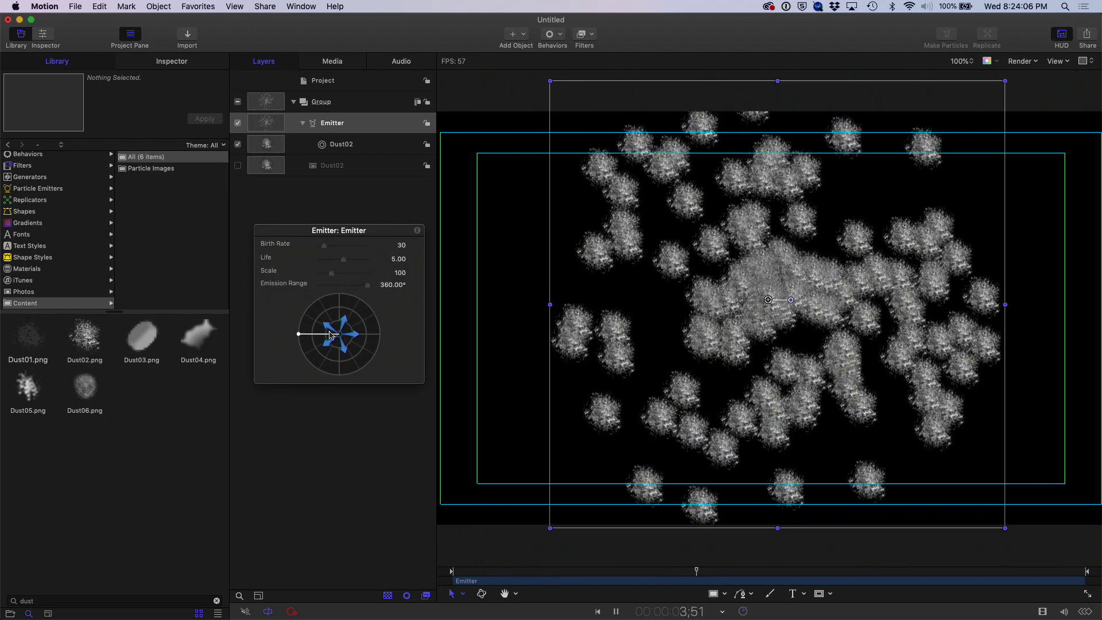
{"action": "mouse_move", "coordinate": [299, 333]}
{"action": "left_mouse_down"}
{"action": "mouse_move", "coordinate": [373, 332]}
{"action": "mouse_move", "coordinate": [340, 367]}
{"action": "left_mouse_up"}
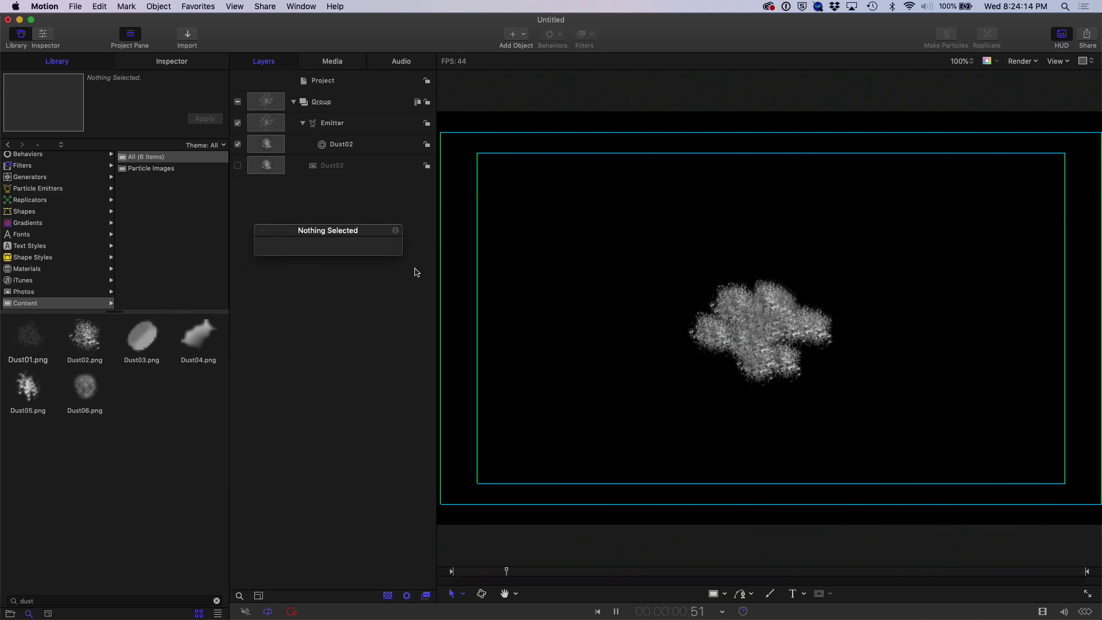
{"action": "left_click", "coordinate": [375, 124]}
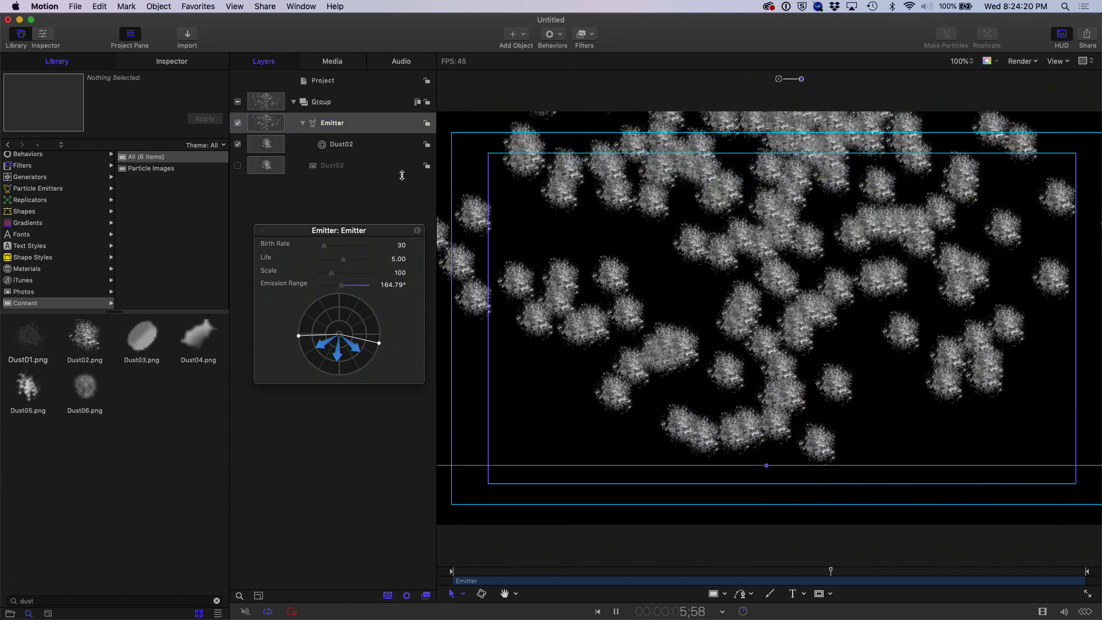
Change the dust emitter's shape to Line and its color mode to Over Life.
{"action": "key", "text": "super+3"}
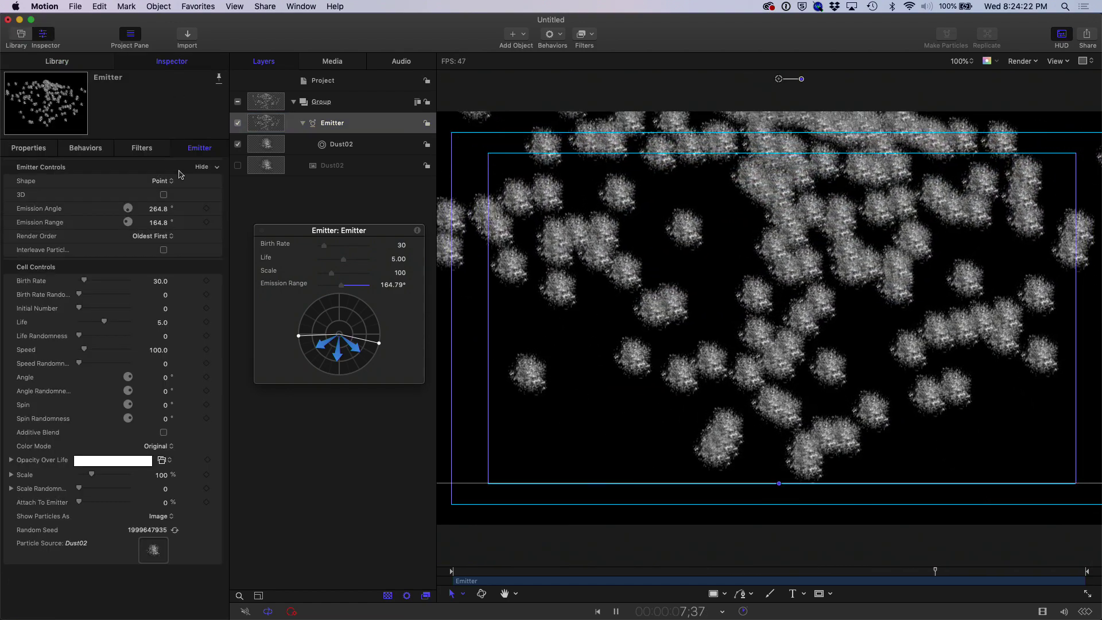
{"action": "left_click", "coordinate": [161, 181]}
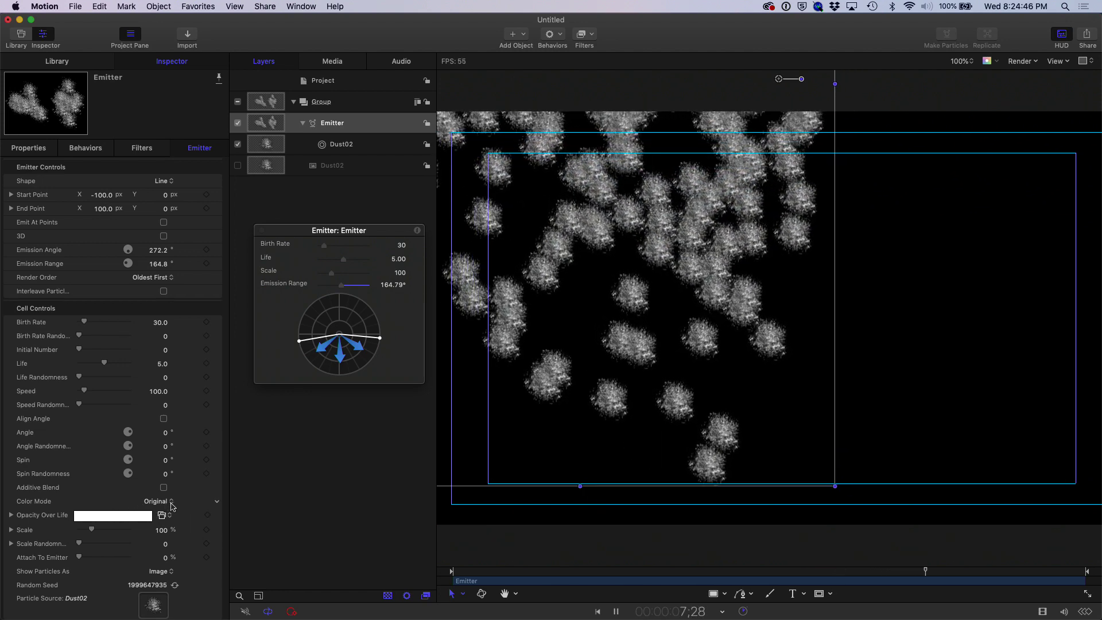
{"action": "left_click", "coordinate": [171, 505]}
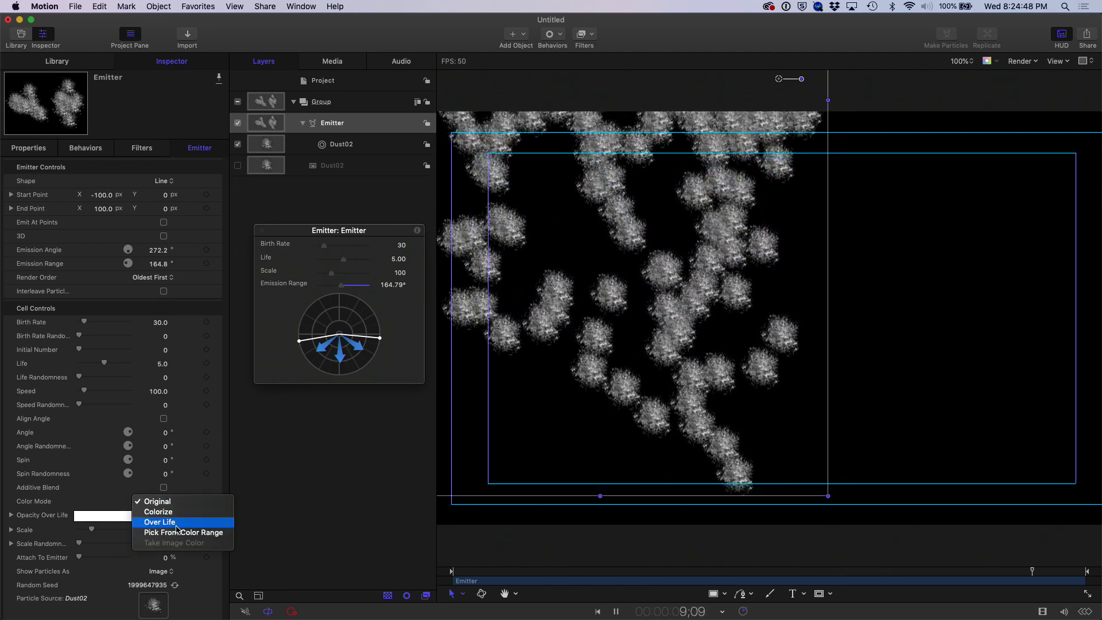
{"action": "left_click", "coordinate": [175, 522]}
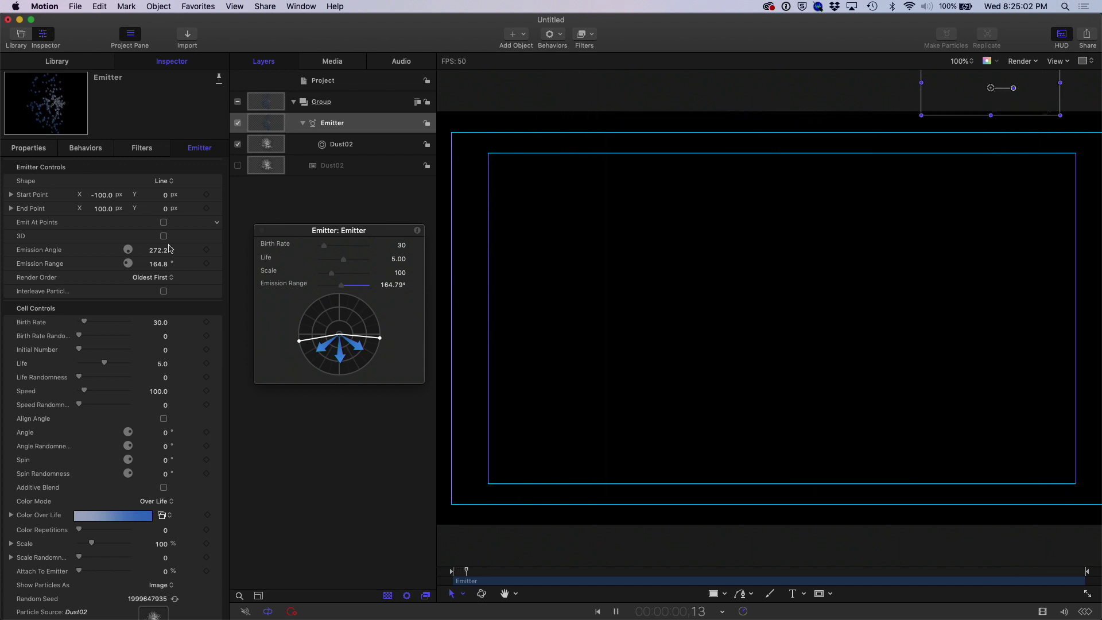
Set the dust emitter's speed to 200, speed randomness to 75 and spin randomness to 45°, and hide the HUD.
{"action": "left_click", "coordinate": [160, 391]}
{"action": "type", "text": "200"}
{"action": "left_click", "coordinate": [163, 407]}
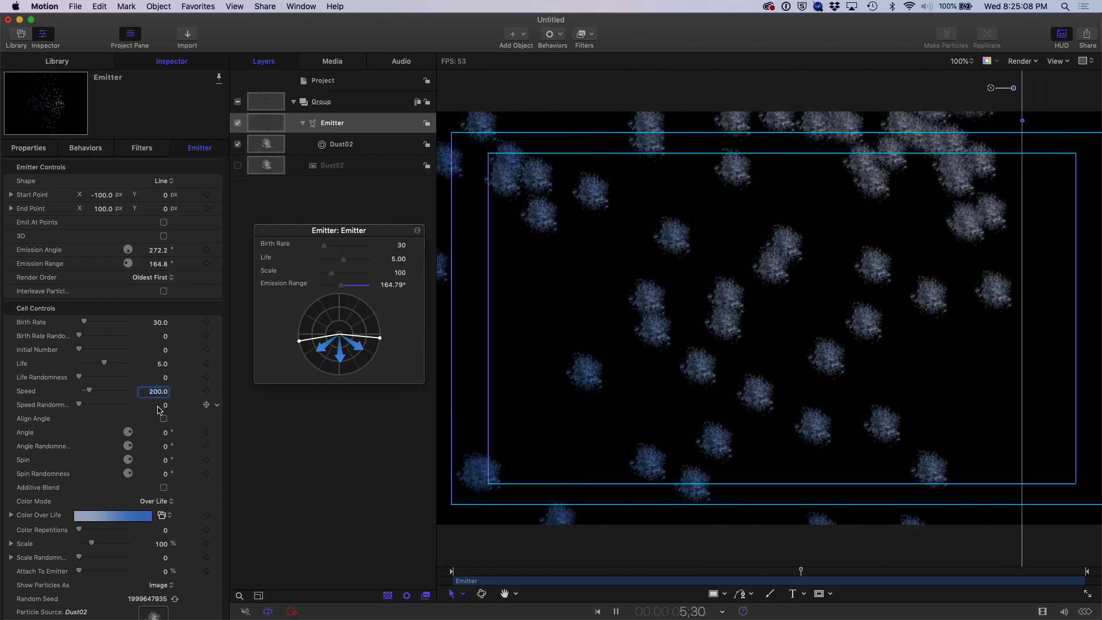
{"action": "type", "text": "7"}
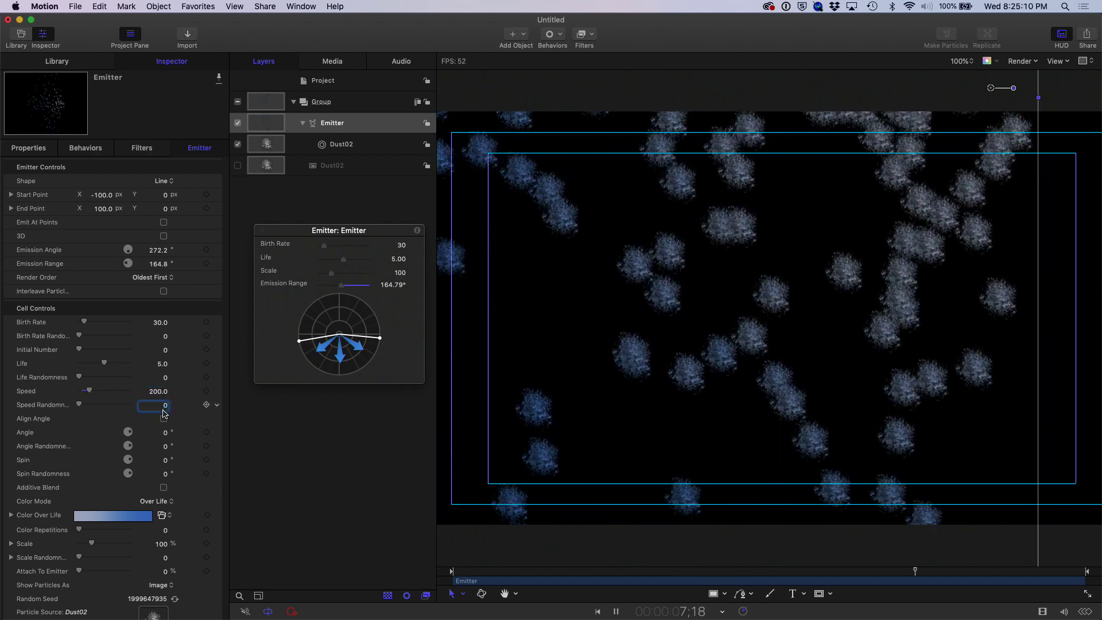
{"action": "type", "text": "5."}
{"action": "key", "text": "Return"}
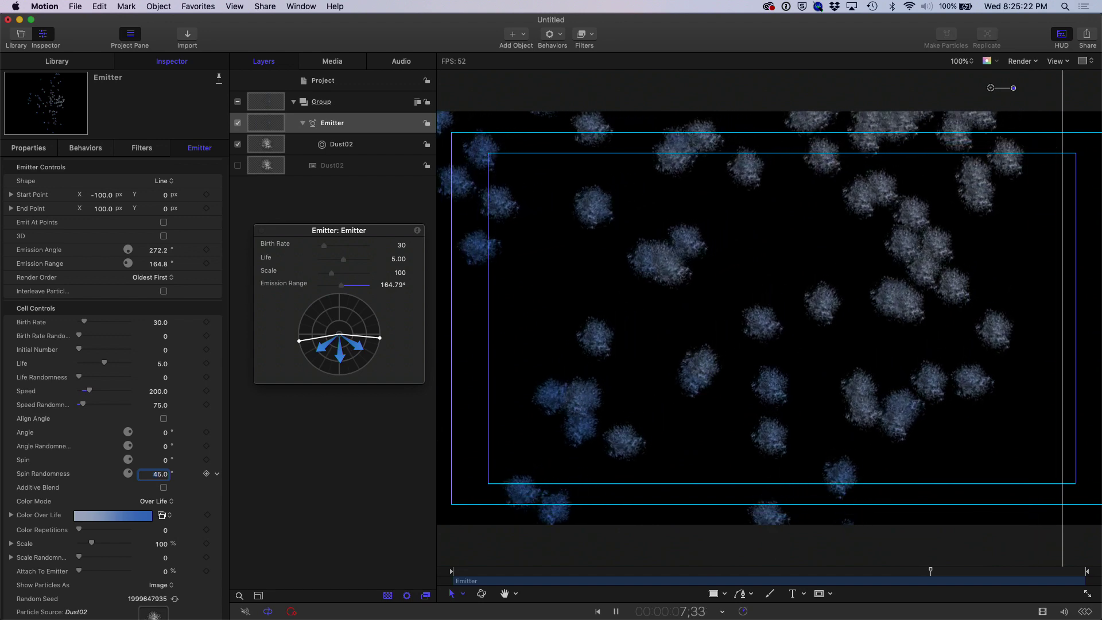
{"action": "left_click", "coordinate": [262, 231]}
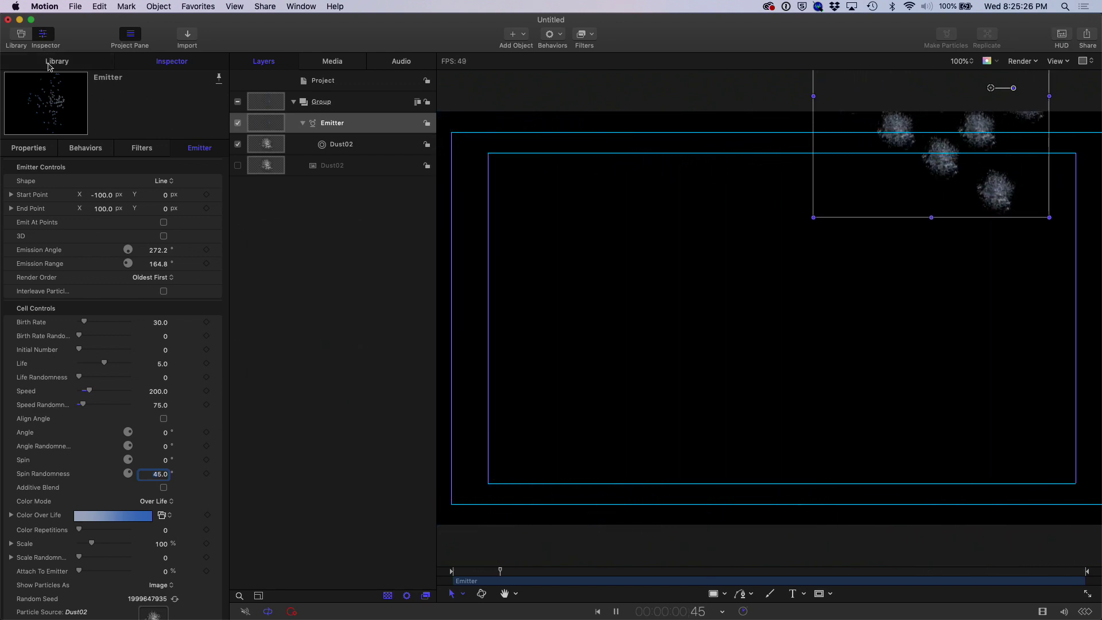
Add the Gradient Stage 05 background from the library content and stack the dust emitter's group above it.
{"action": "left_click", "coordinate": [49, 63]}
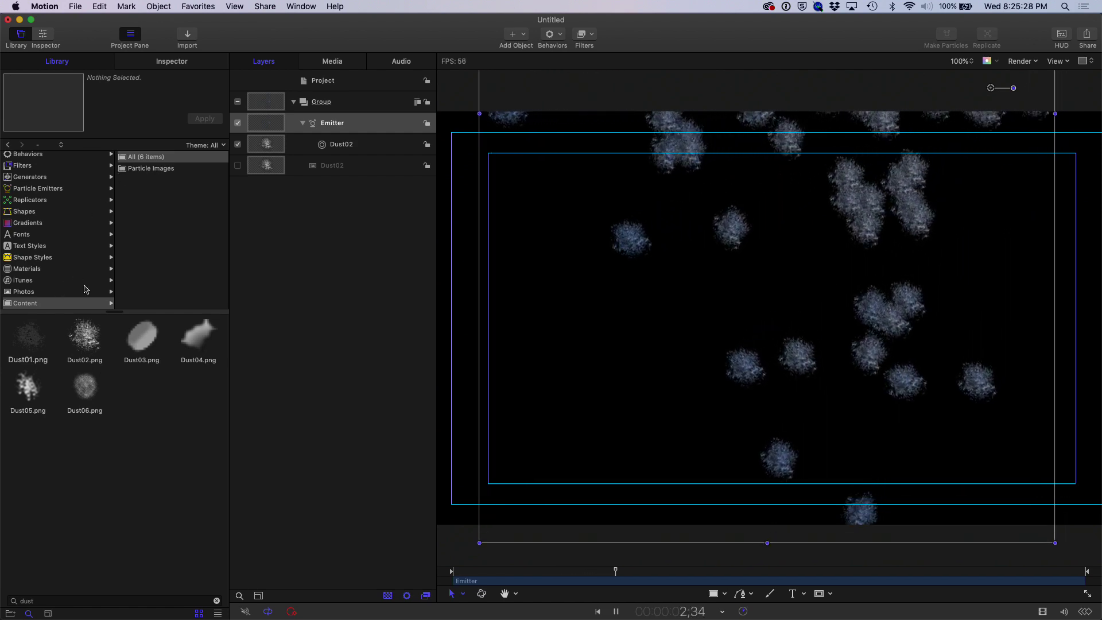
{"action": "left_click", "coordinate": [33, 603]}
{"action": "key", "text": "Escape"}
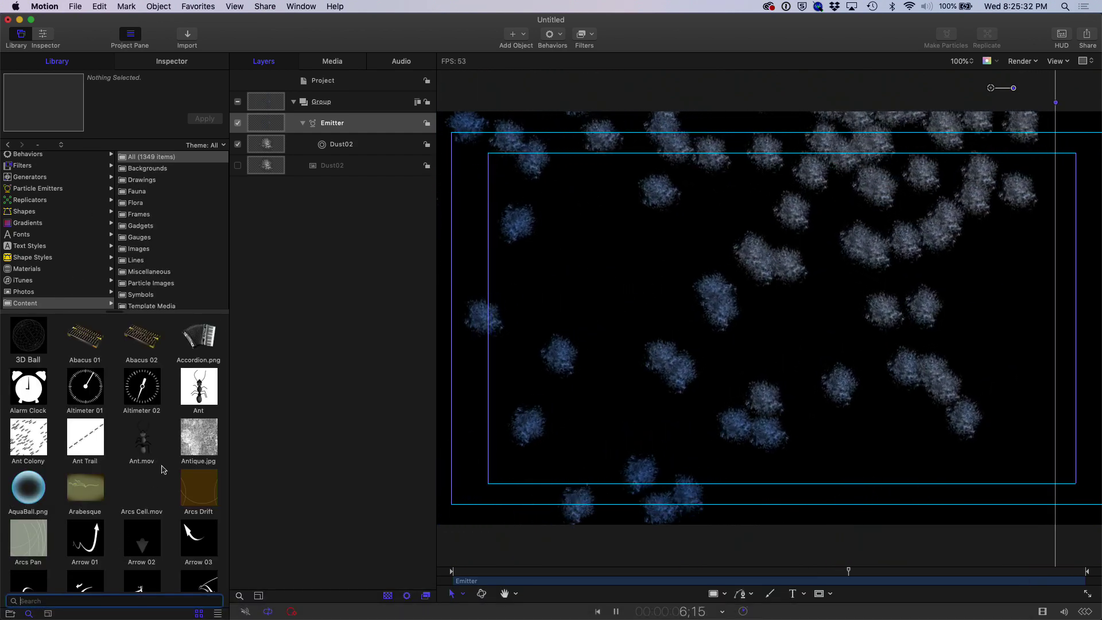
{"action": "scroll", "coordinate": [127, 517], "scroll_direction": "down", "scroll_amount": 5}
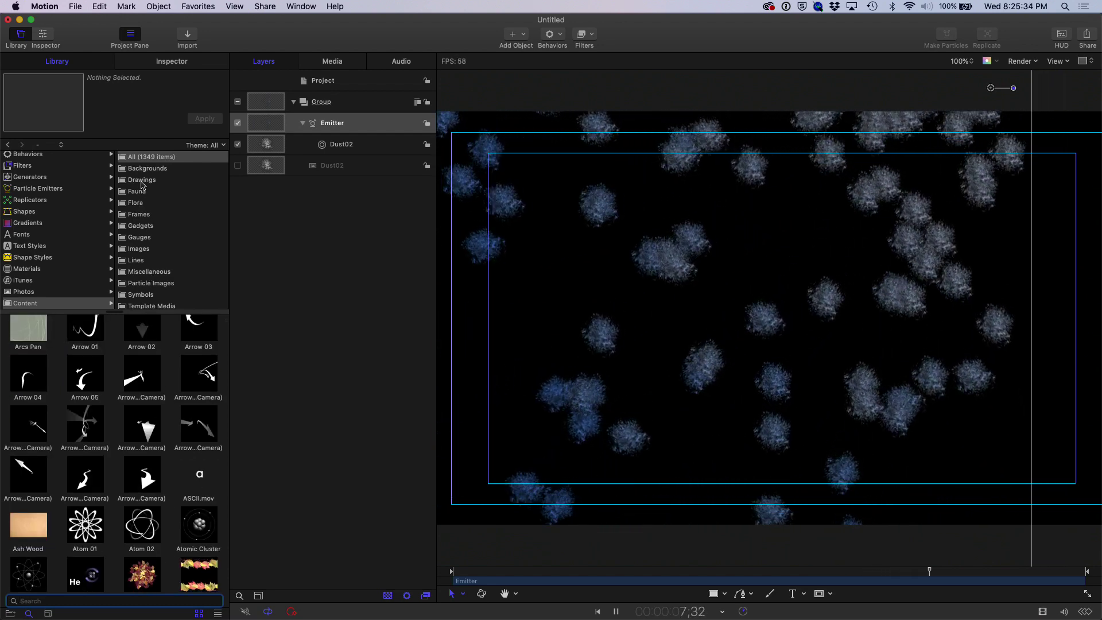
{"action": "left_click", "coordinate": [145, 168]}
{"action": "scroll", "coordinate": [114, 380], "scroll_direction": "down", "scroll_amount": 3}
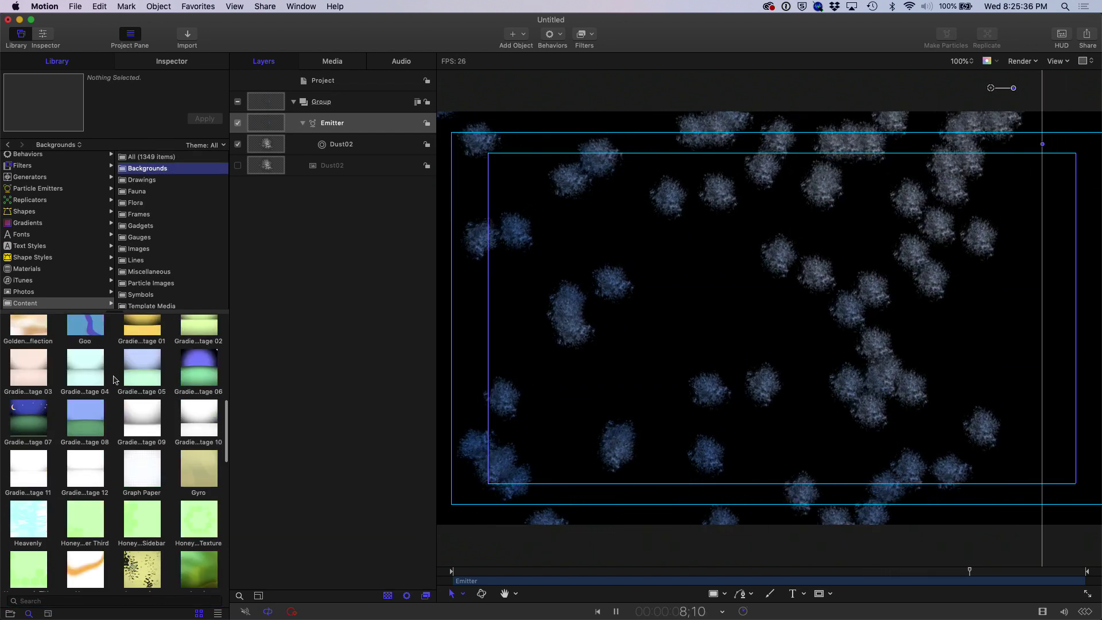
{"action": "left_click", "coordinate": [145, 365]}
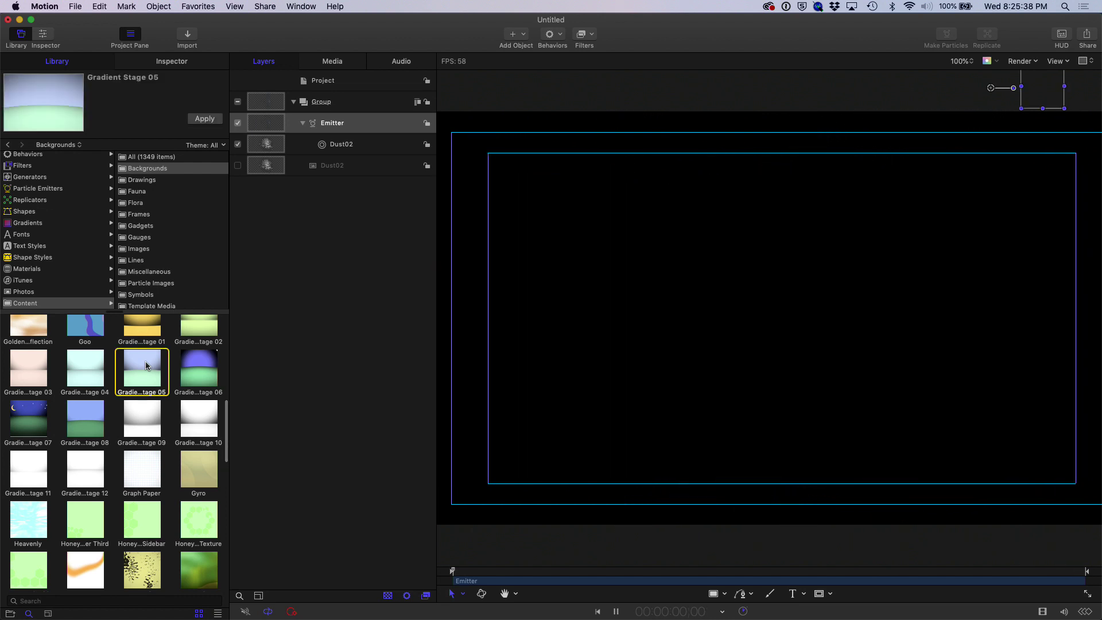
{"action": "left_click_drag", "start_coordinate": [145, 365], "coordinate": [310, 313]}
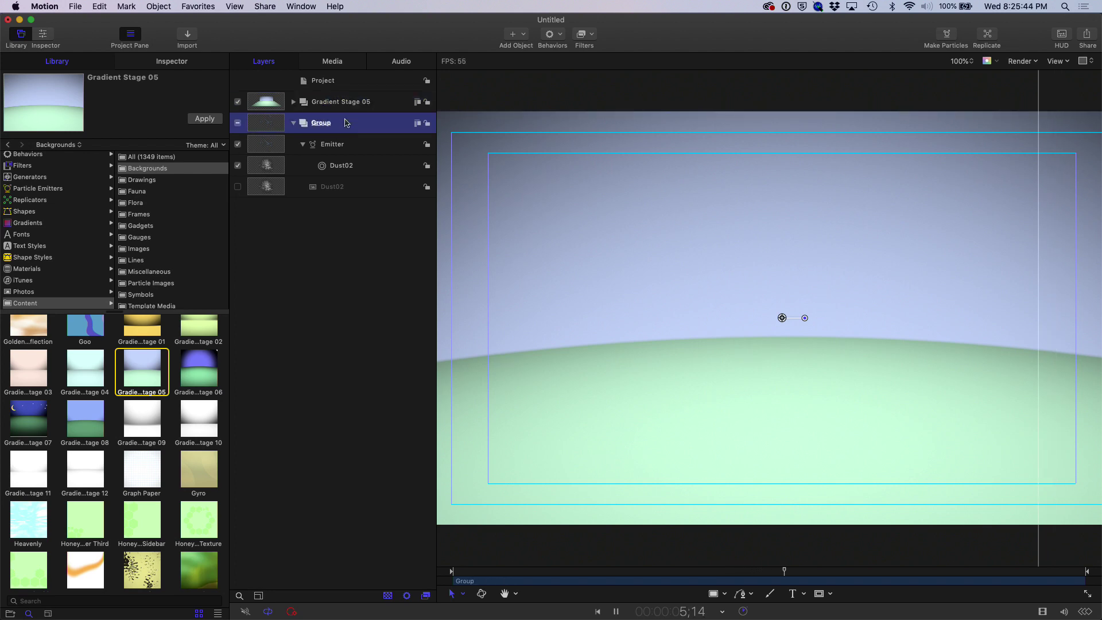
{"action": "left_click_drag", "start_coordinate": [328, 95], "coordinate": [328, 95]}
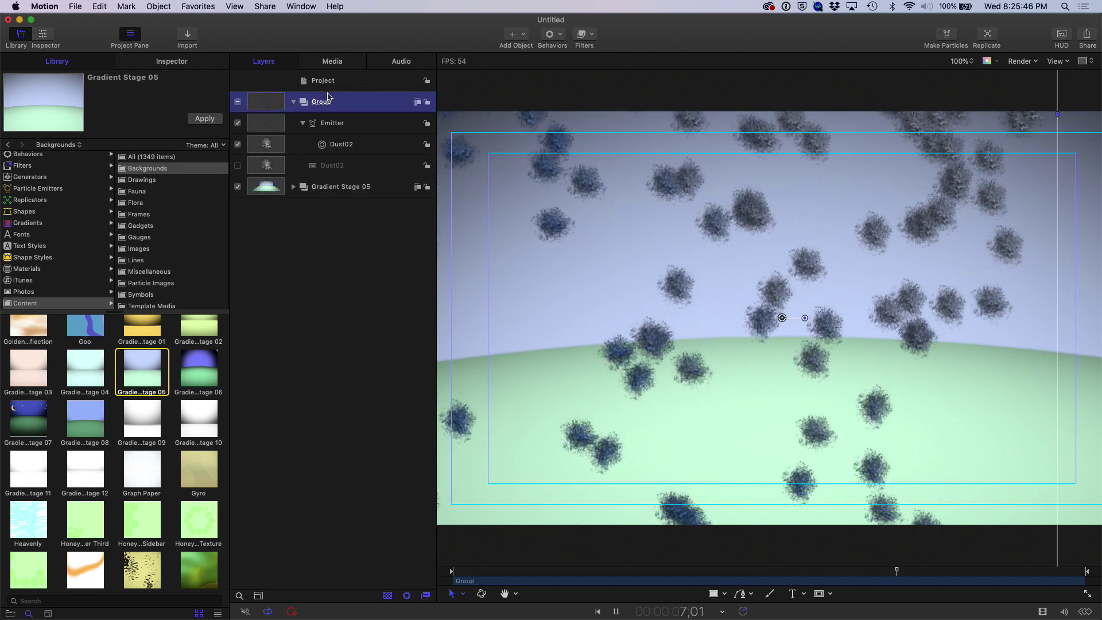
Set the dust emitter's blend mode to Screen.
{"action": "left_click", "coordinate": [354, 123]}
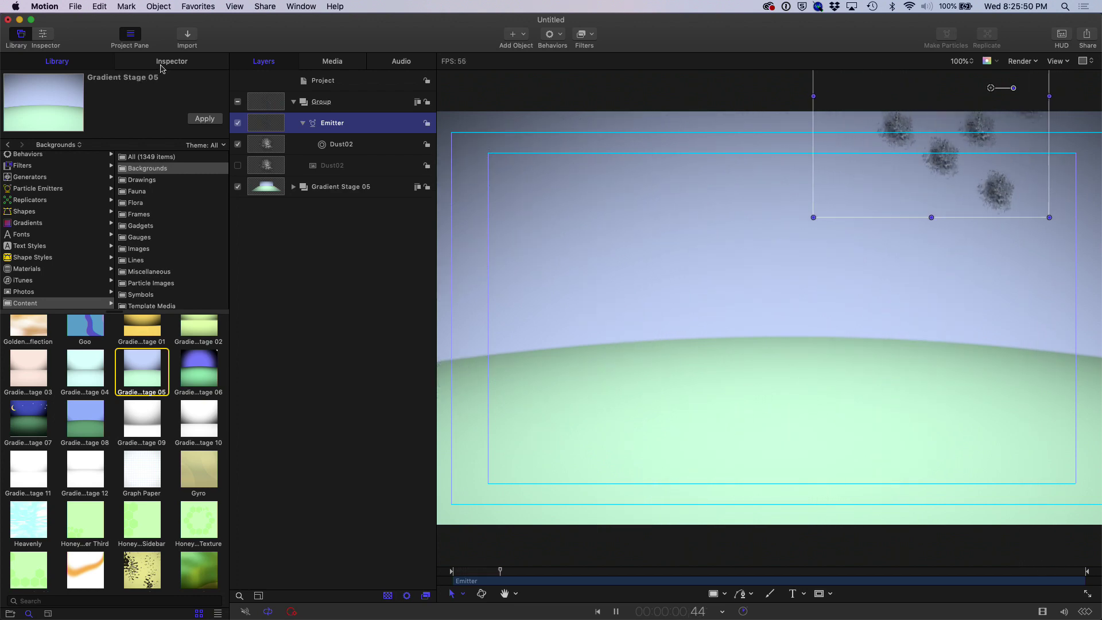
{"action": "left_click", "coordinate": [165, 62]}
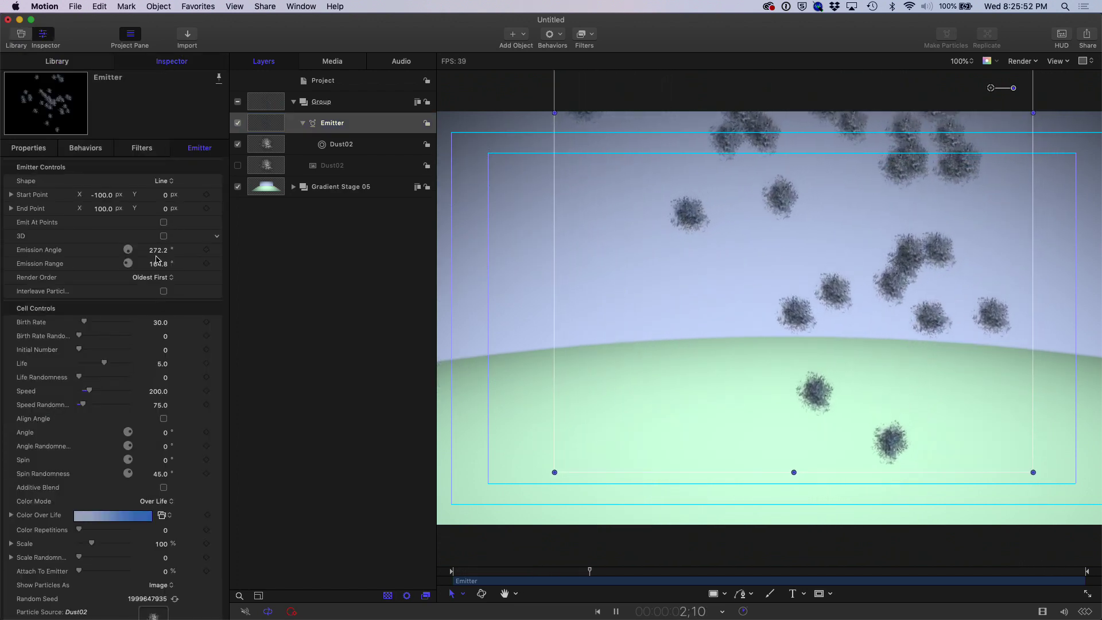
{"action": "left_click", "coordinate": [46, 150]}
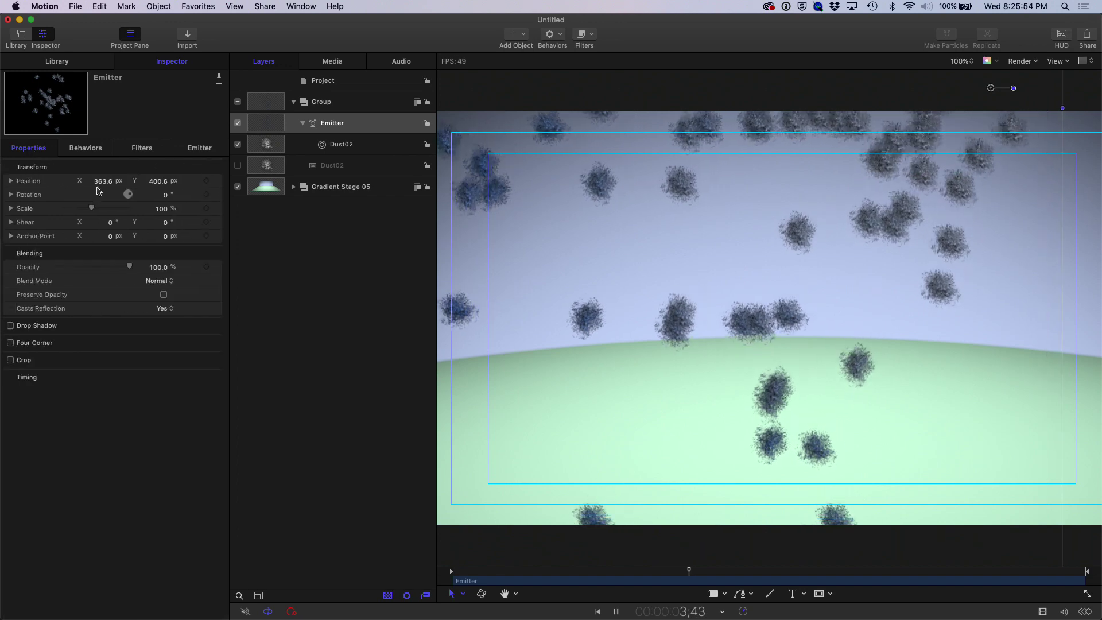
{"action": "left_click", "coordinate": [158, 281]}
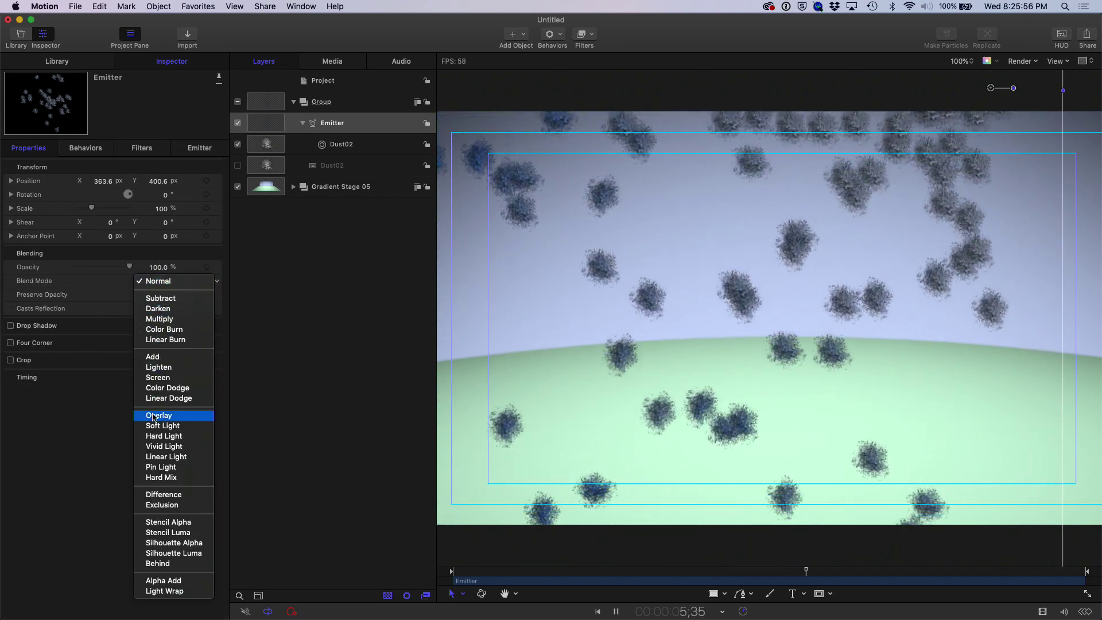
{"action": "left_click", "coordinate": [161, 377]}
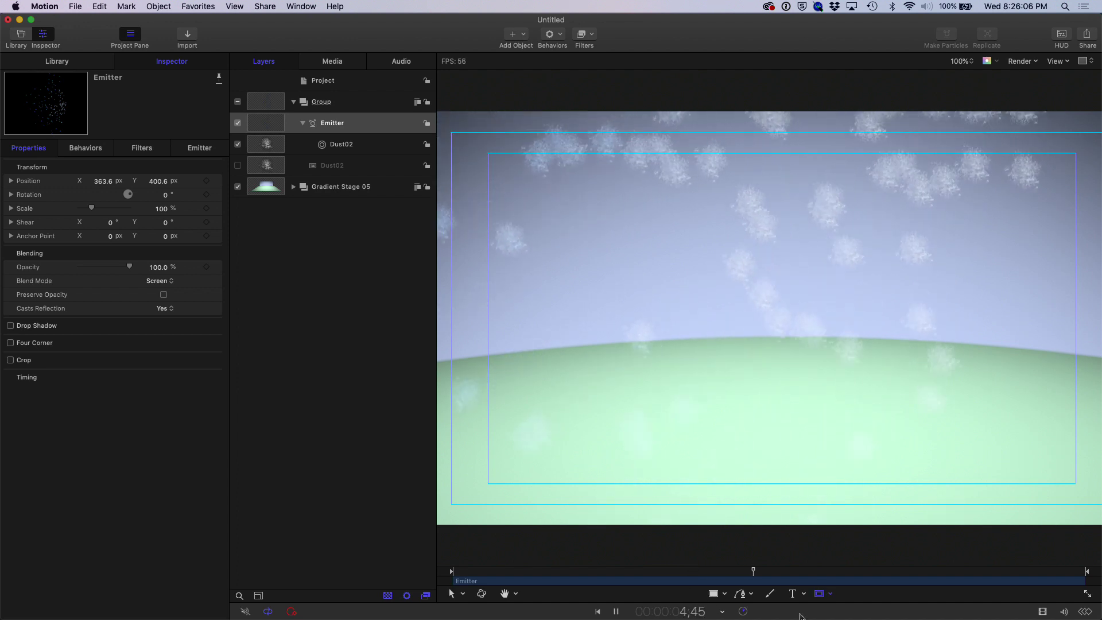
Draw a closed Bezier mask on the dust emitter around the green foreground, extending below the frame, and invert the mask.
{"action": "left_click", "coordinate": [819, 594]}
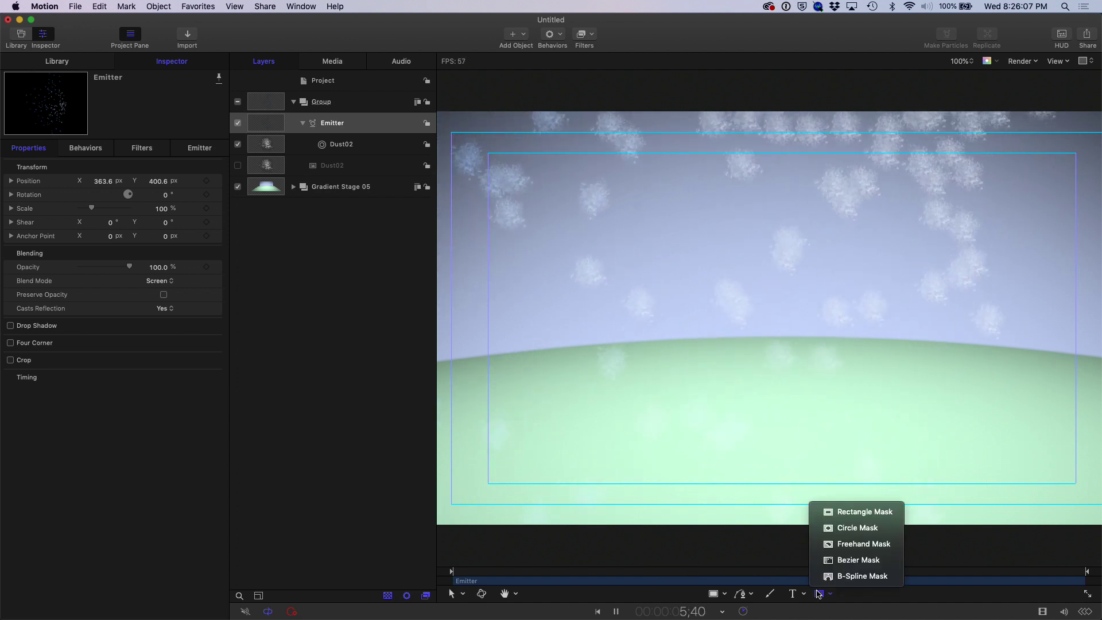
{"action": "left_click", "coordinate": [834, 557]}
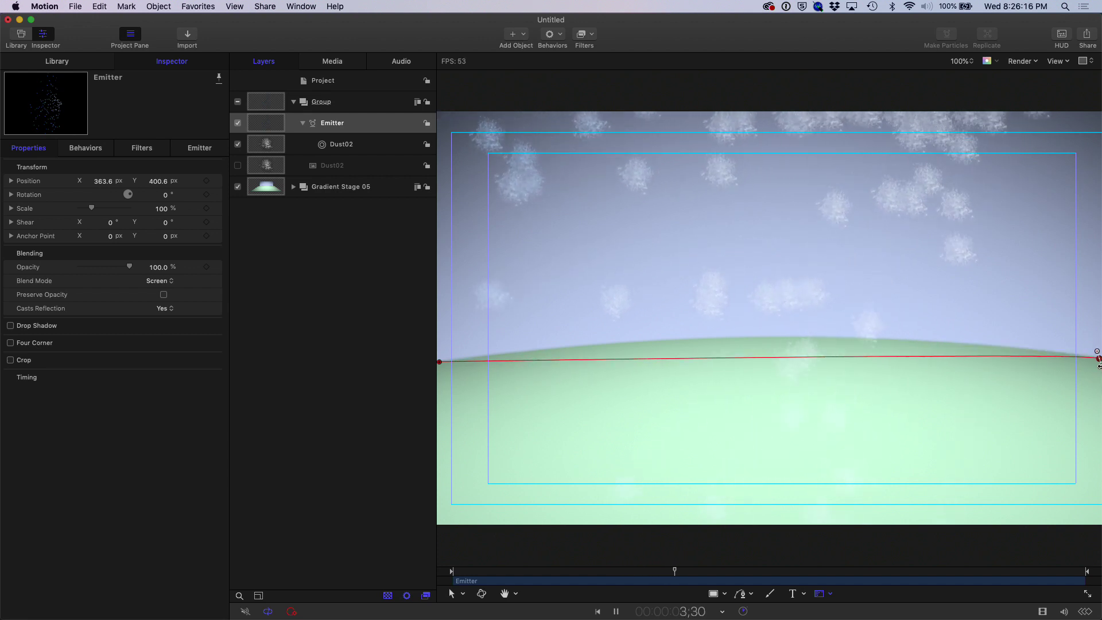
{"action": "left_click_drag", "start_coordinate": [1099, 388], "coordinate": [1099, 389]}
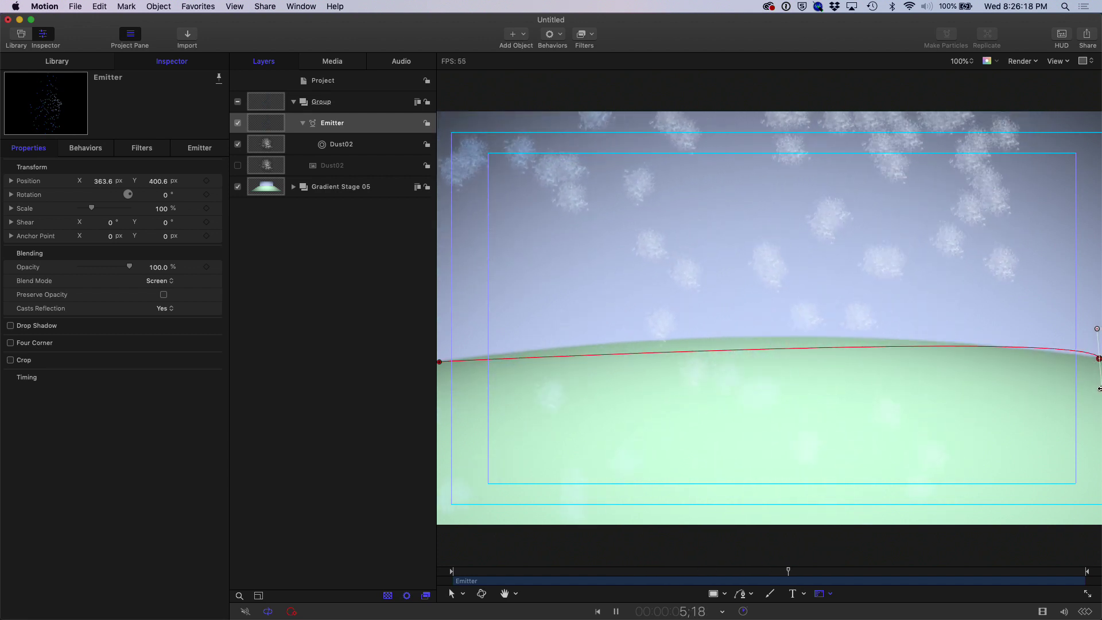
{"action": "left_click_drag", "start_coordinate": [1098, 535], "coordinate": [1099, 533]}
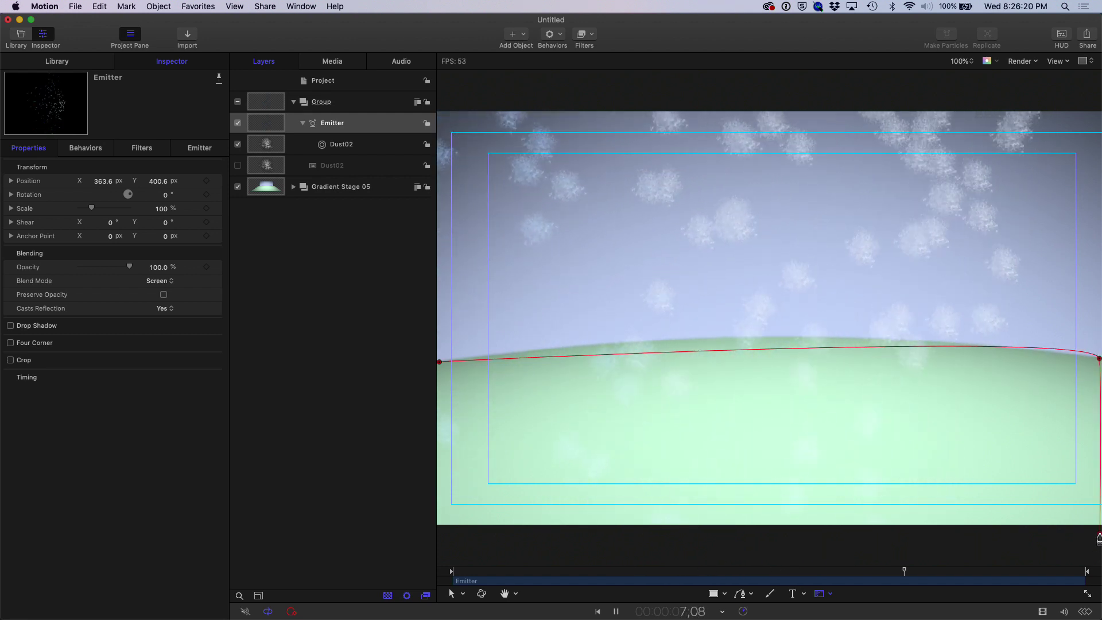
{"action": "left_click", "coordinate": [440, 536]}
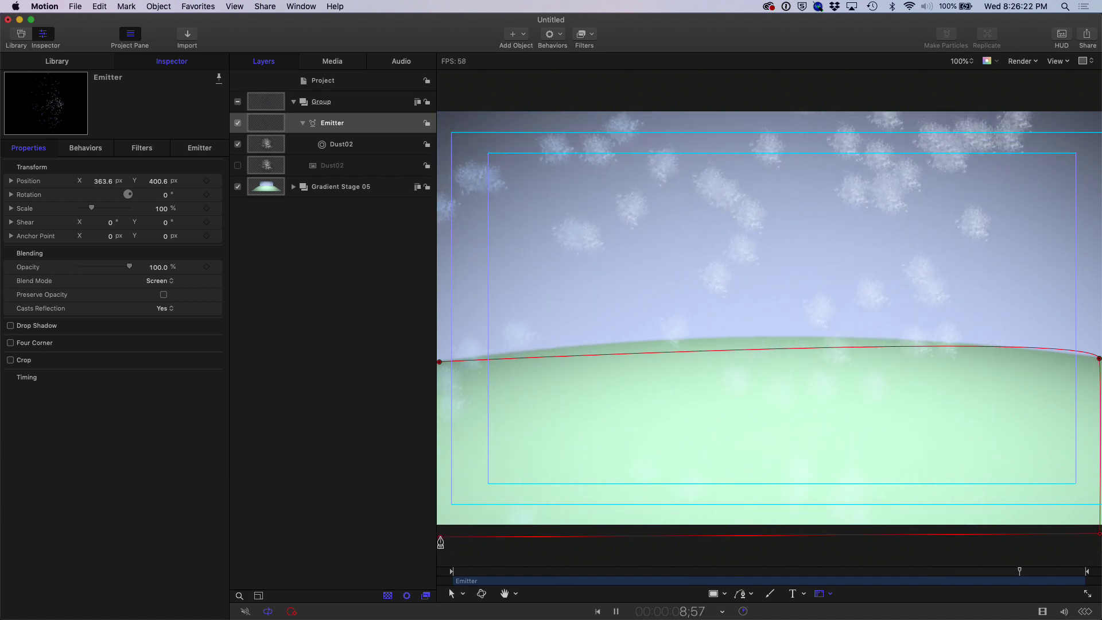
{"action": "left_click", "coordinate": [440, 363]}
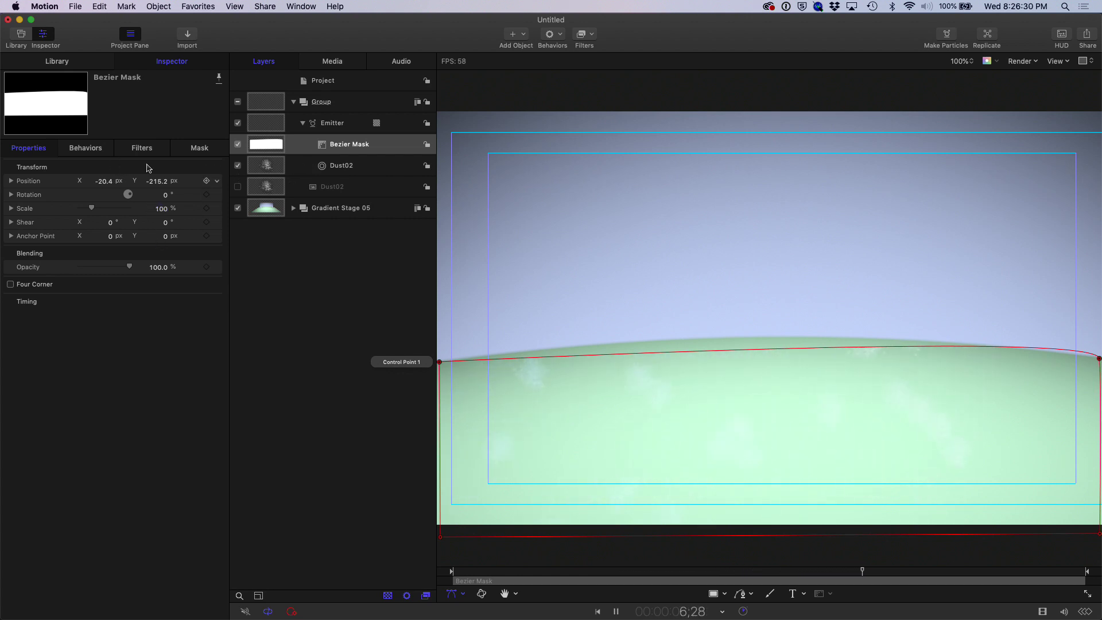
{"action": "left_click", "coordinate": [193, 149]}
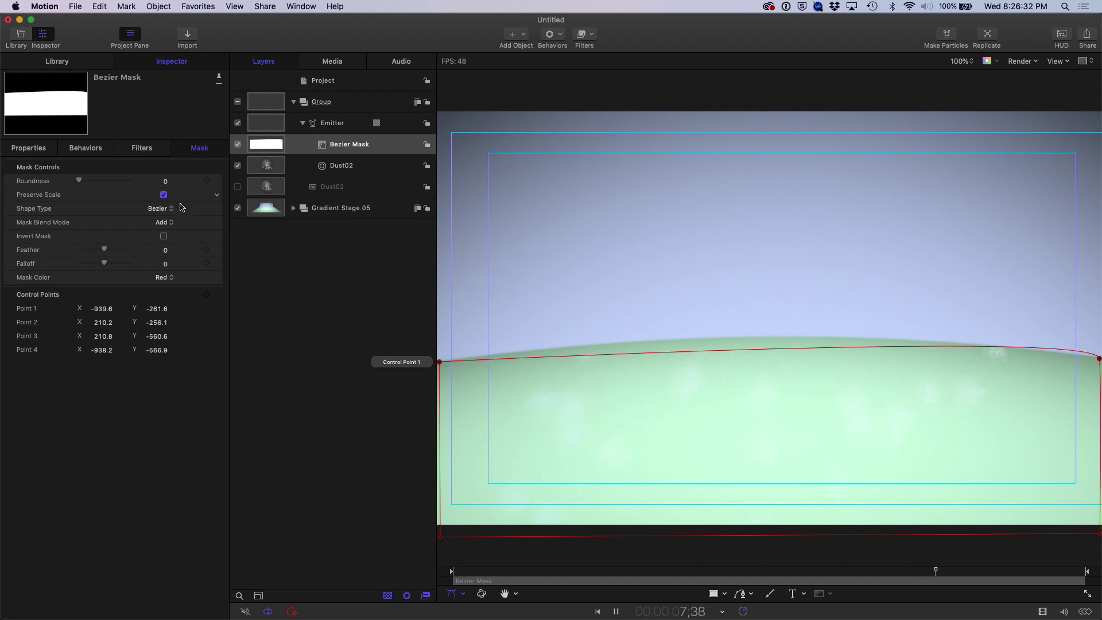
{"action": "left_click", "coordinate": [164, 237]}
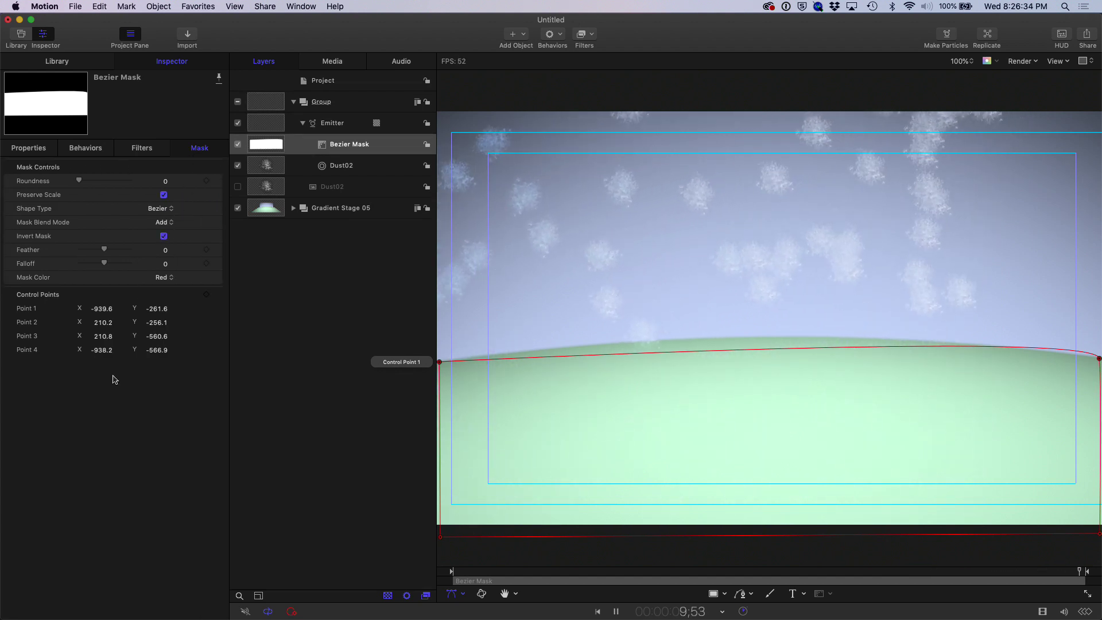
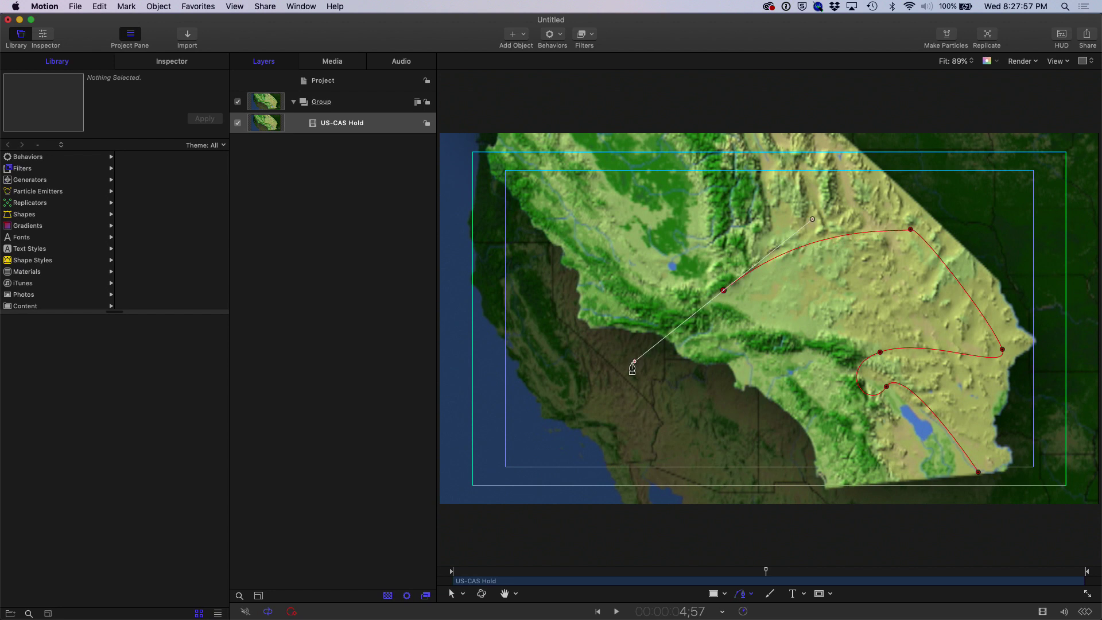
Extend the Bezier route from the desert down toward the coast with further points and finish it as an open shape.
{"action": "left_click", "coordinate": [868, 339]}
{"action": "left_click", "coordinate": [847, 363]}
{"action": "left_click", "coordinate": [809, 357]}
{"action": "left_click", "coordinate": [764, 360]}
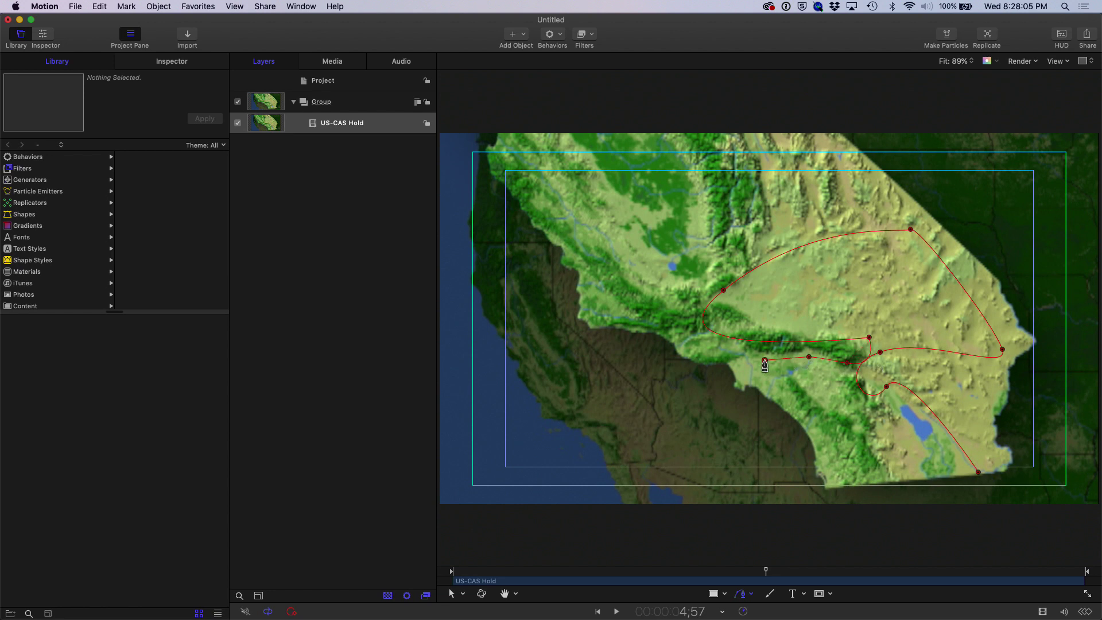
{"action": "left_click", "coordinate": [738, 365]}
{"action": "left_click", "coordinate": [842, 398]}
{"action": "left_click", "coordinate": [773, 395]}
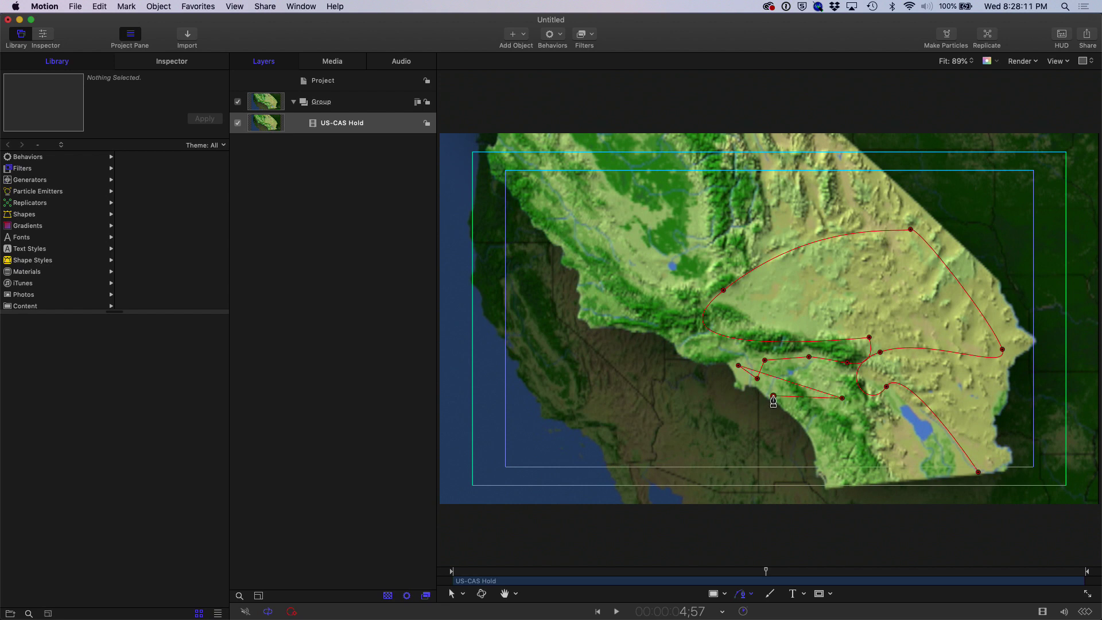
{"action": "key", "text": "Return"}
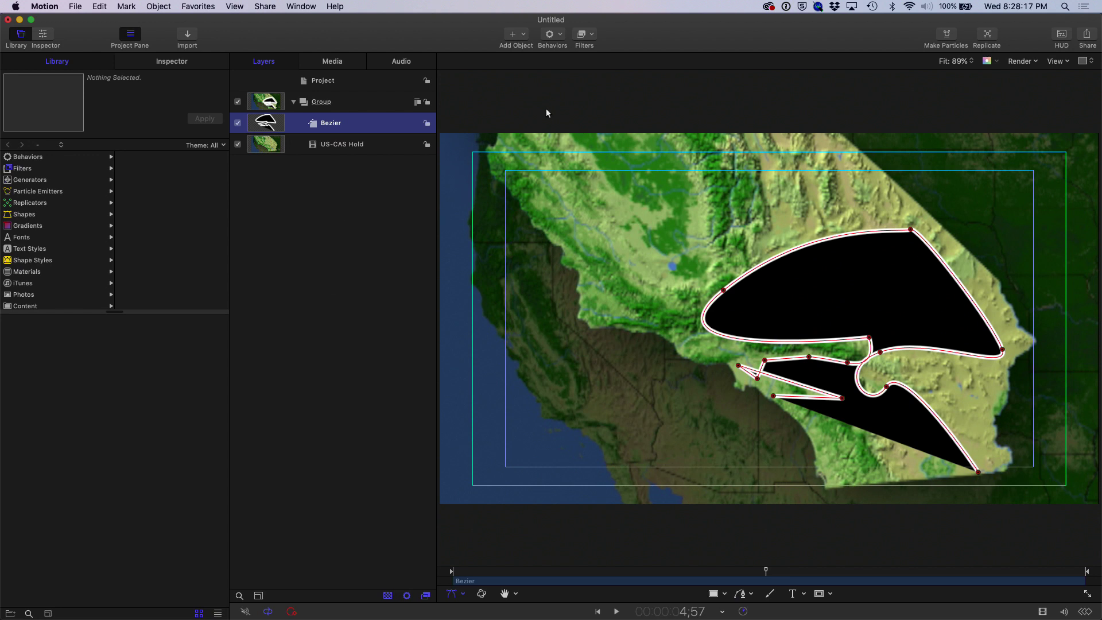
Show the HUD, turn off the Bezier route's fill and set its outline color to light blue.
{"action": "left_click", "coordinate": [1059, 35]}
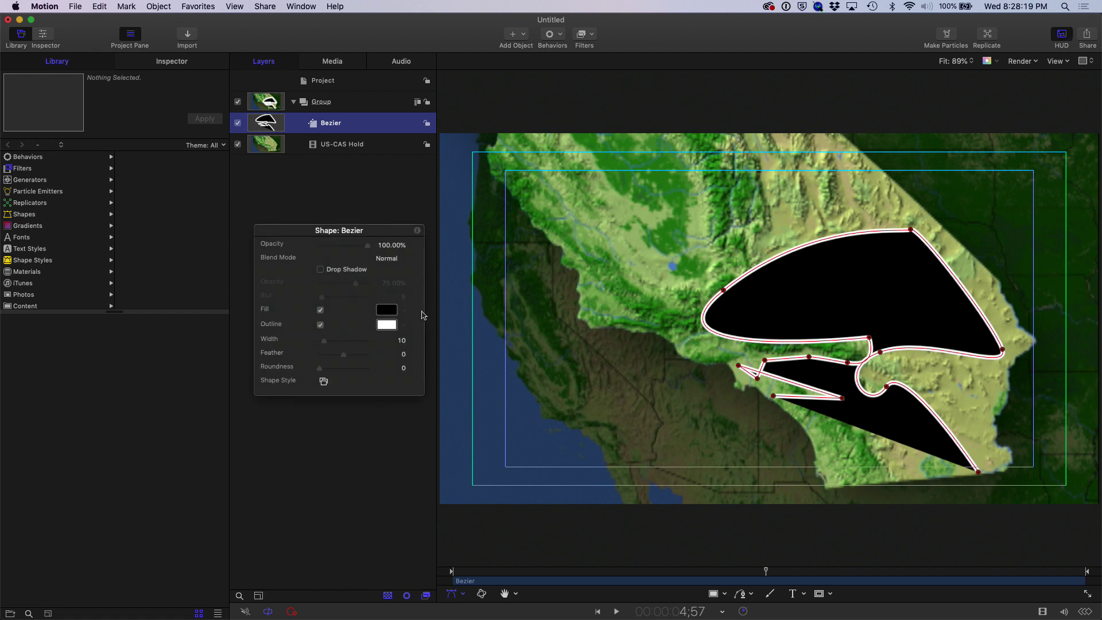
{"action": "left_click", "coordinate": [320, 311]}
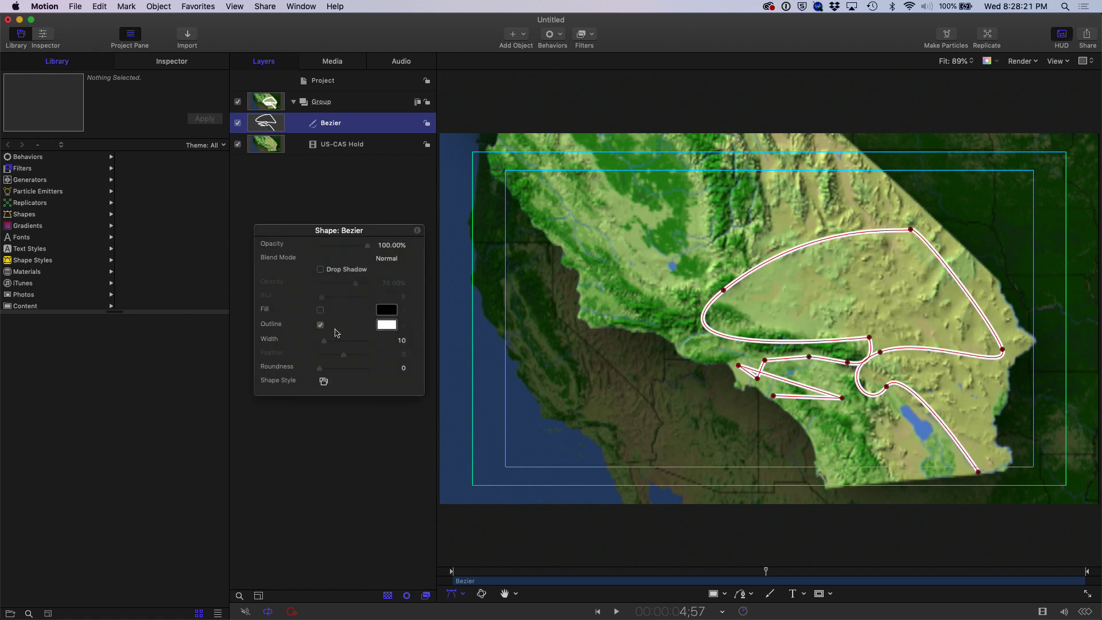
{"action": "left_click", "coordinate": [385, 326]}
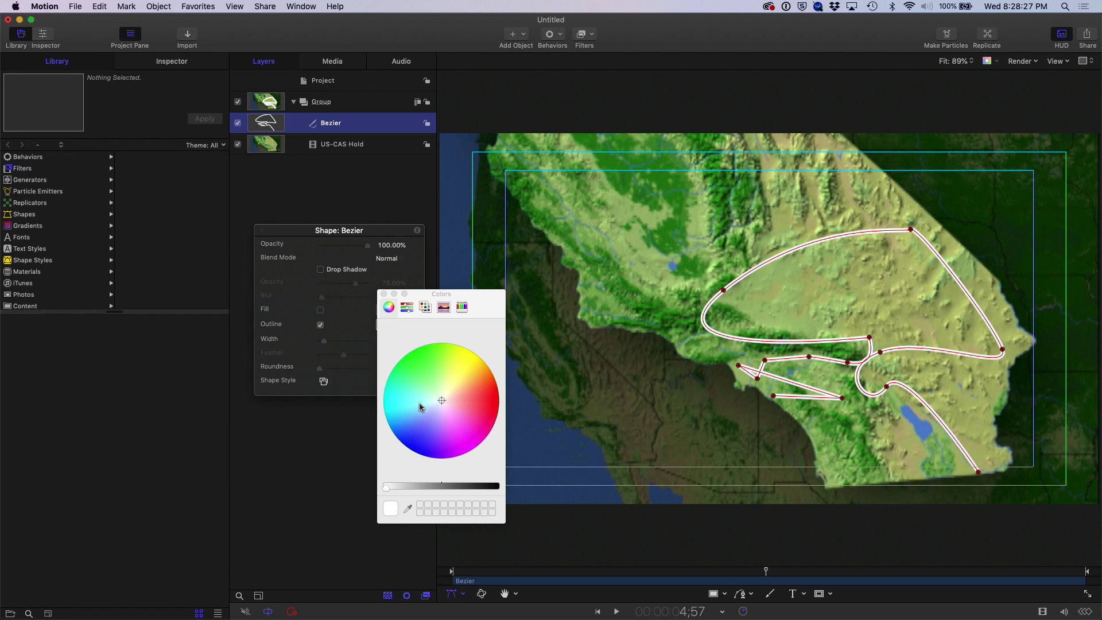
{"action": "left_click_drag", "start_coordinate": [433, 383], "coordinate": [463, 431]}
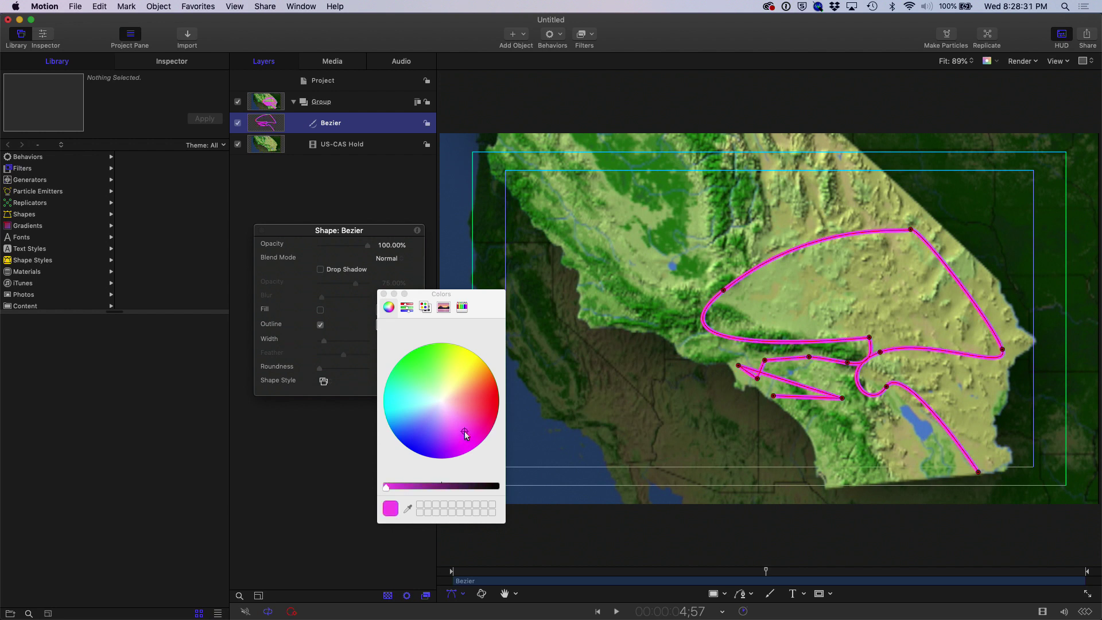
{"action": "left_click_drag", "start_coordinate": [469, 419], "coordinate": [463, 401]}
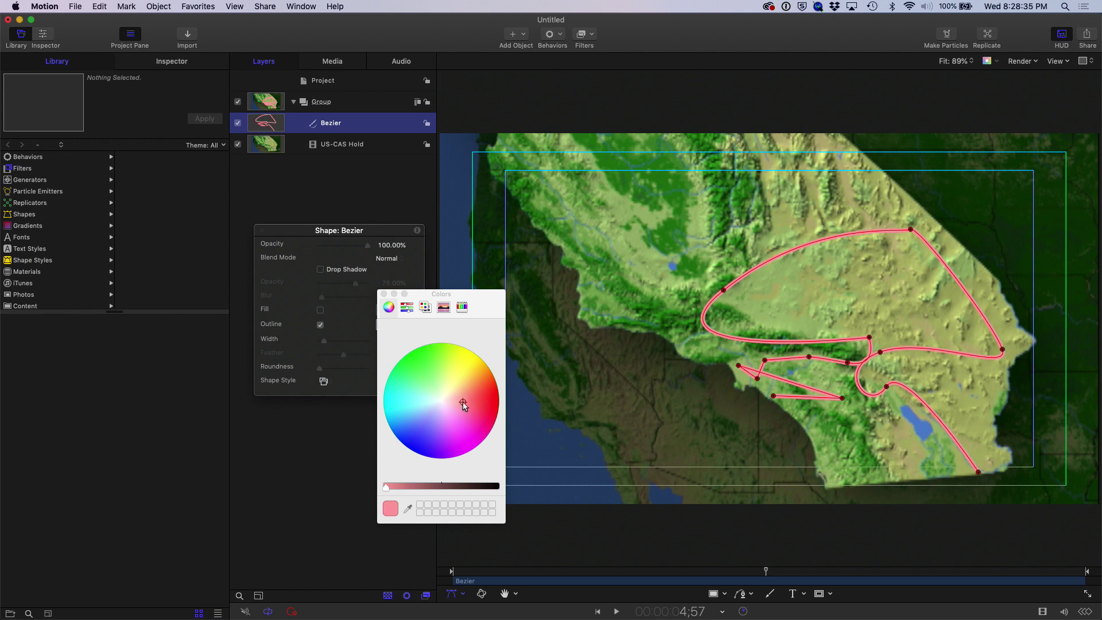
{"action": "left_click_drag", "start_coordinate": [464, 405], "coordinate": [431, 412]}
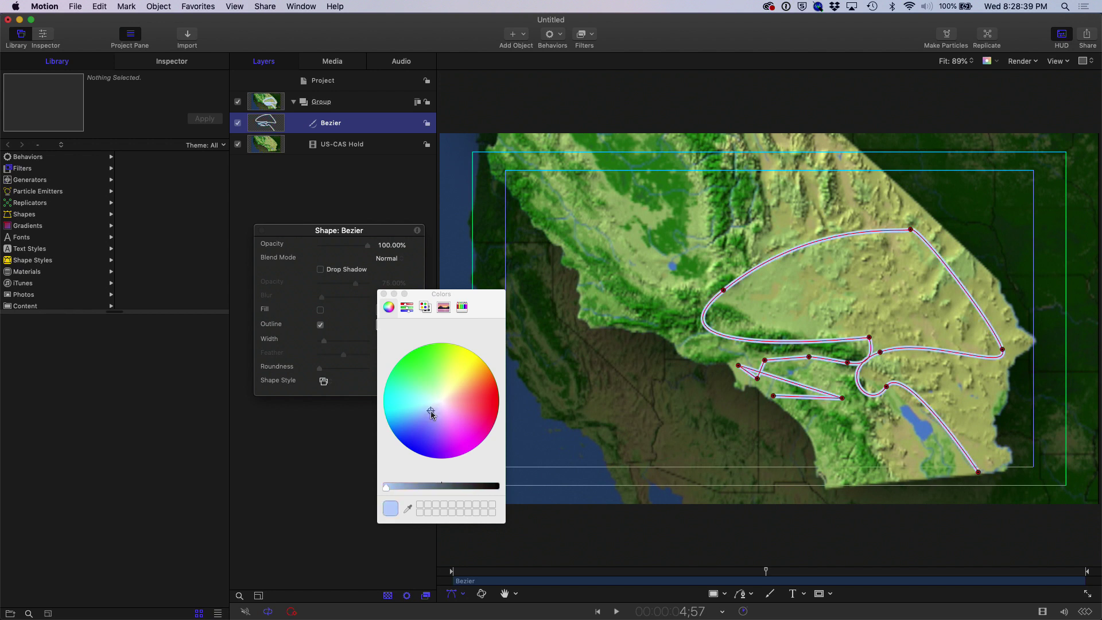
{"action": "left_click", "coordinate": [383, 294]}
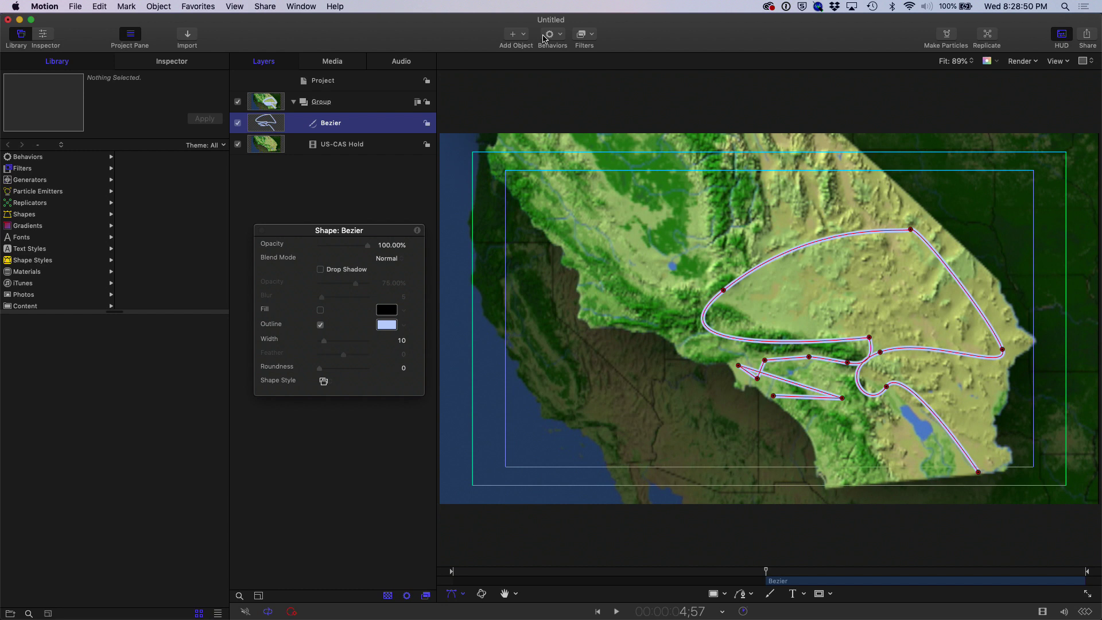
Add the Write On shape behavior to the Bezier route, end it at 8;47, and play the animation from before its start.
{"action": "left_click", "coordinate": [548, 35]}
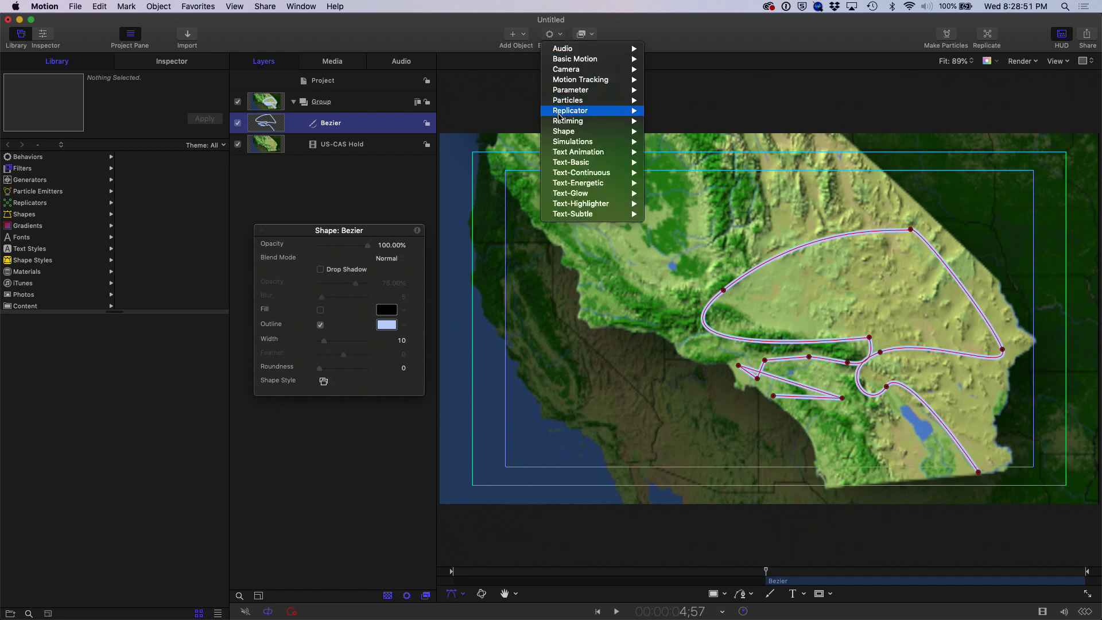
{"action": "mouse_move", "coordinate": [561, 131]}
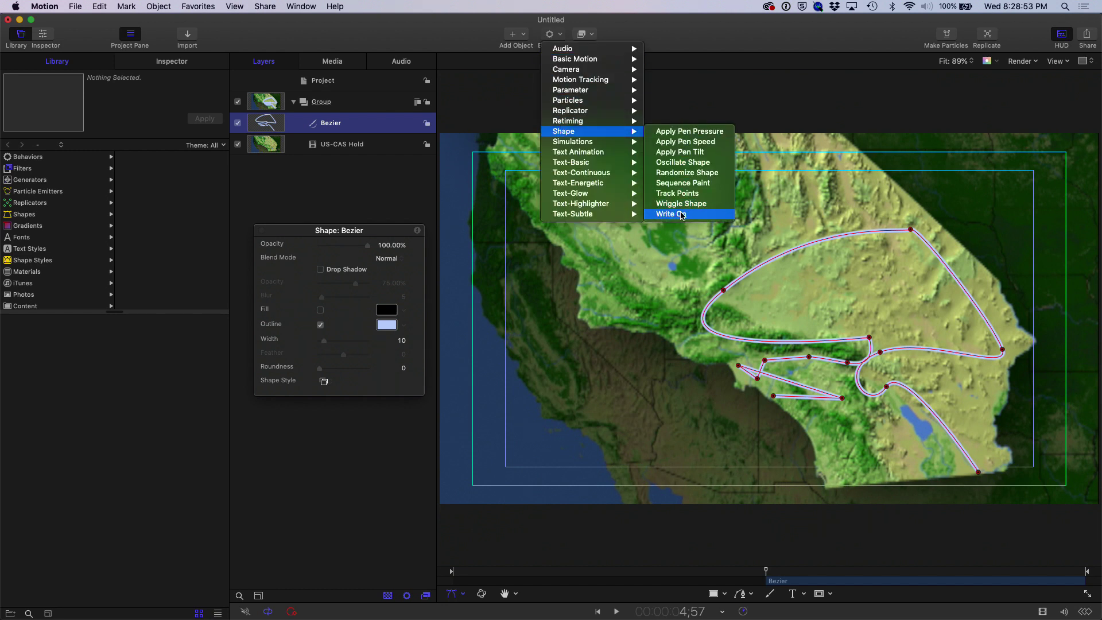
{"action": "left_click", "coordinate": [671, 214]}
{"action": "left_click", "coordinate": [1010, 572]}
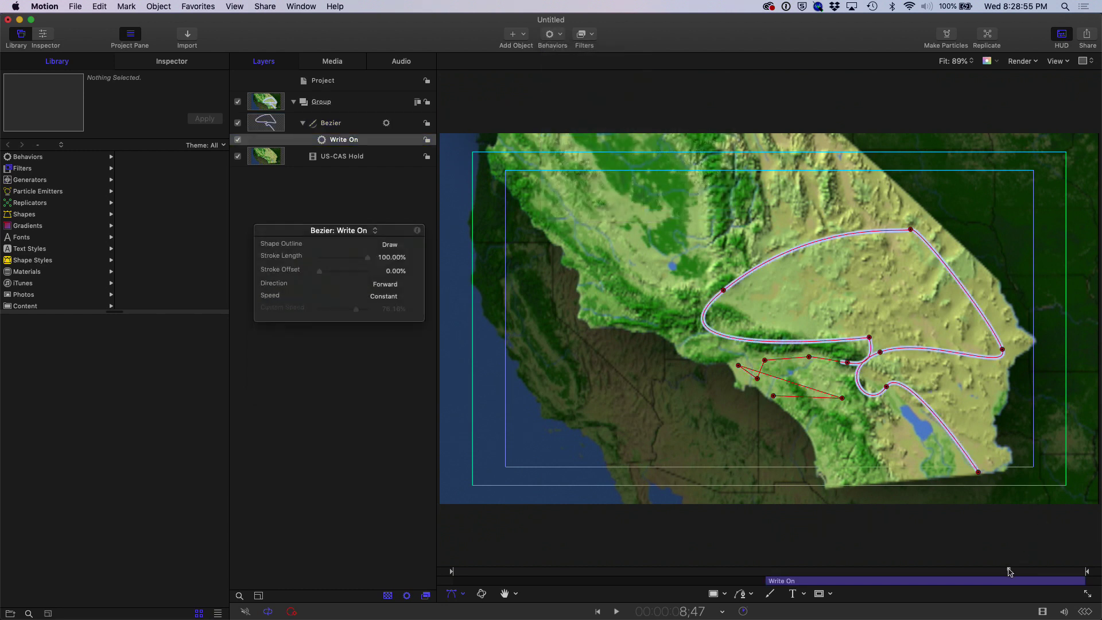
{"action": "key", "text": "o"}
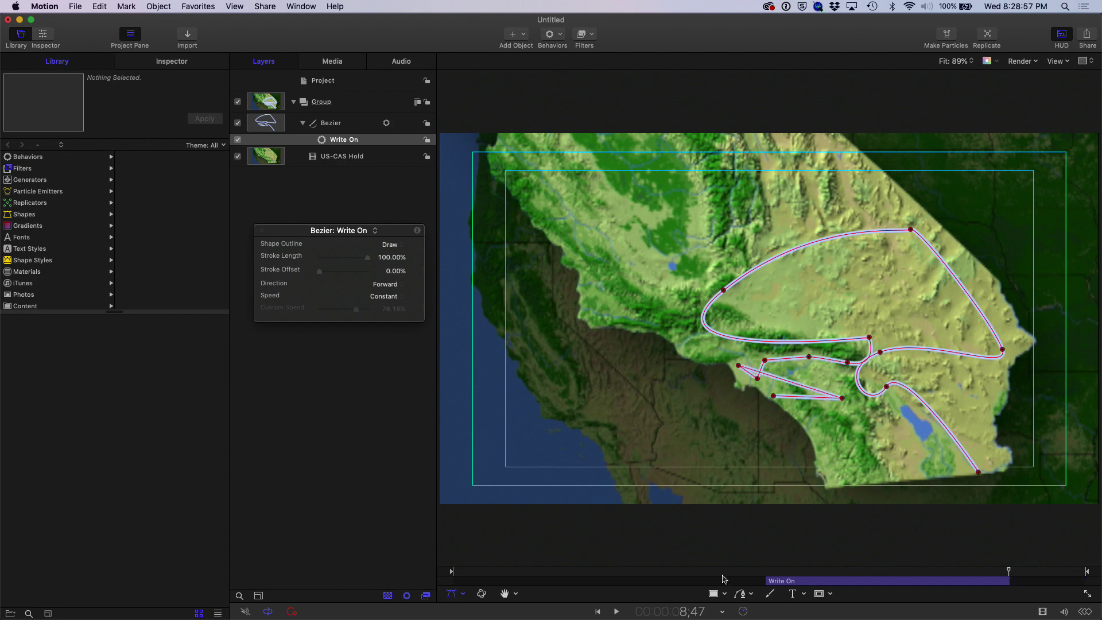
{"action": "left_click", "coordinate": [722, 575]}
{"action": "key", "text": "space"}
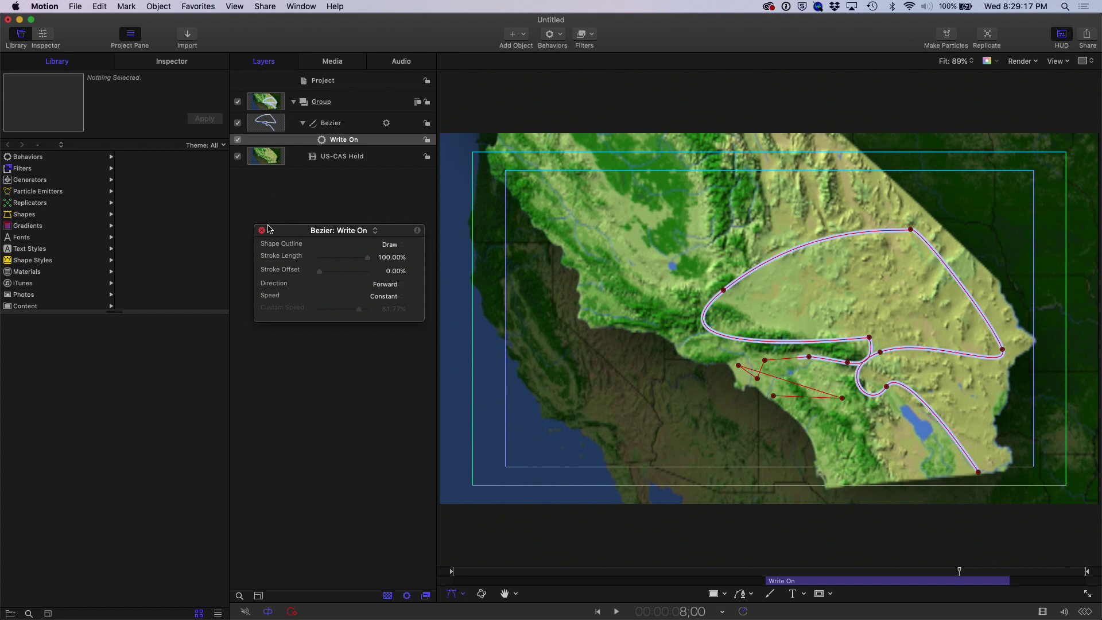
{"action": "left_click", "coordinate": [352, 125]}
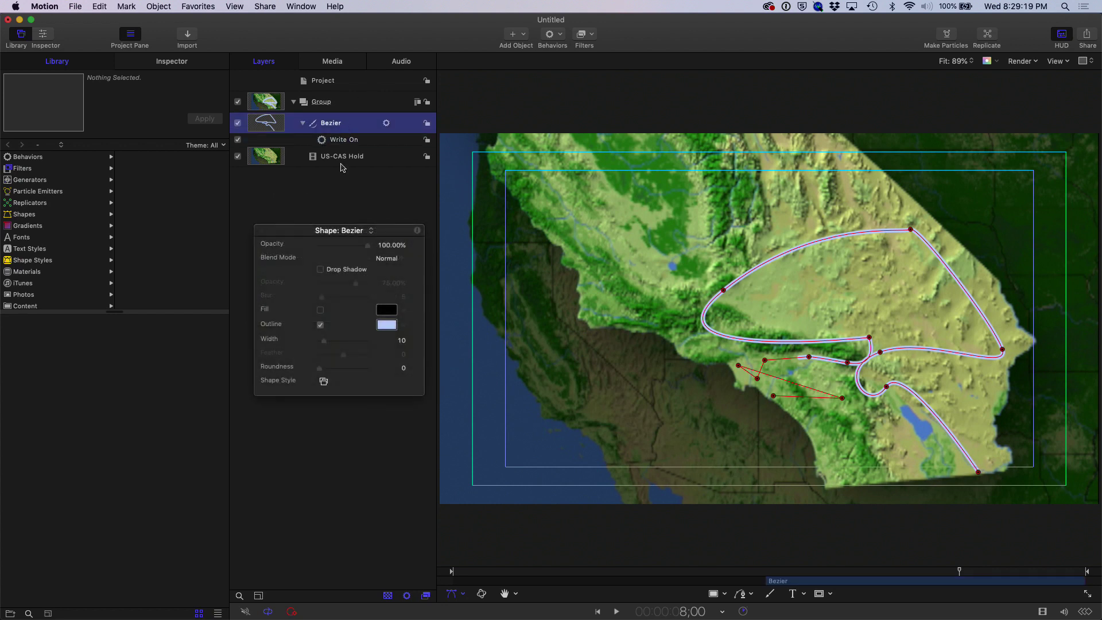
{"action": "left_click", "coordinate": [324, 383]}
{"action": "left_click", "coordinate": [325, 383]}
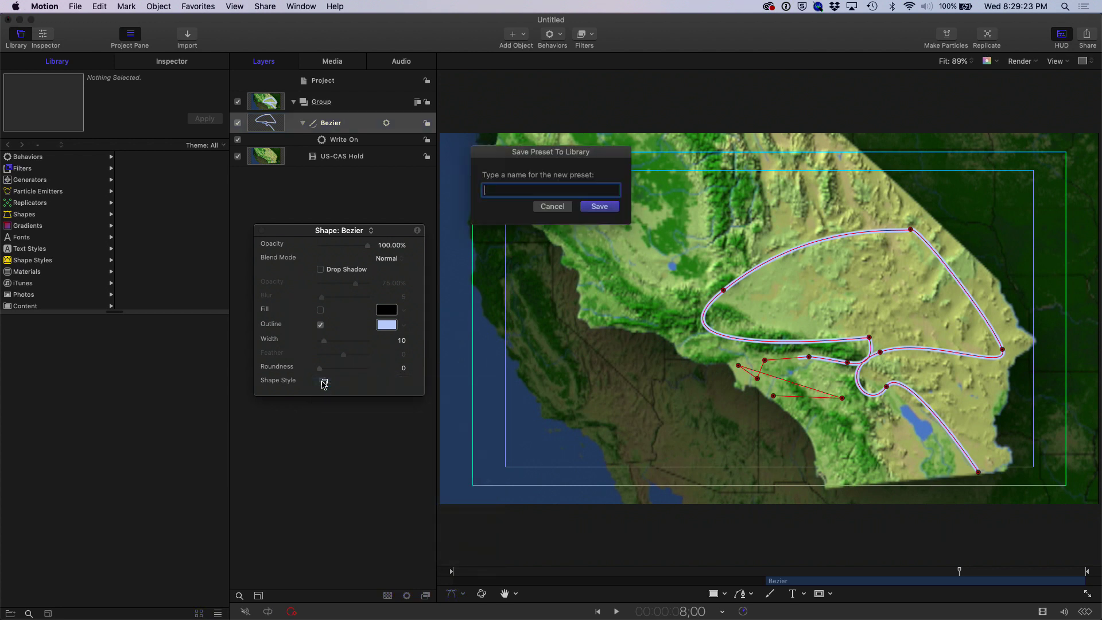
{"action": "left_click", "coordinate": [552, 206]}
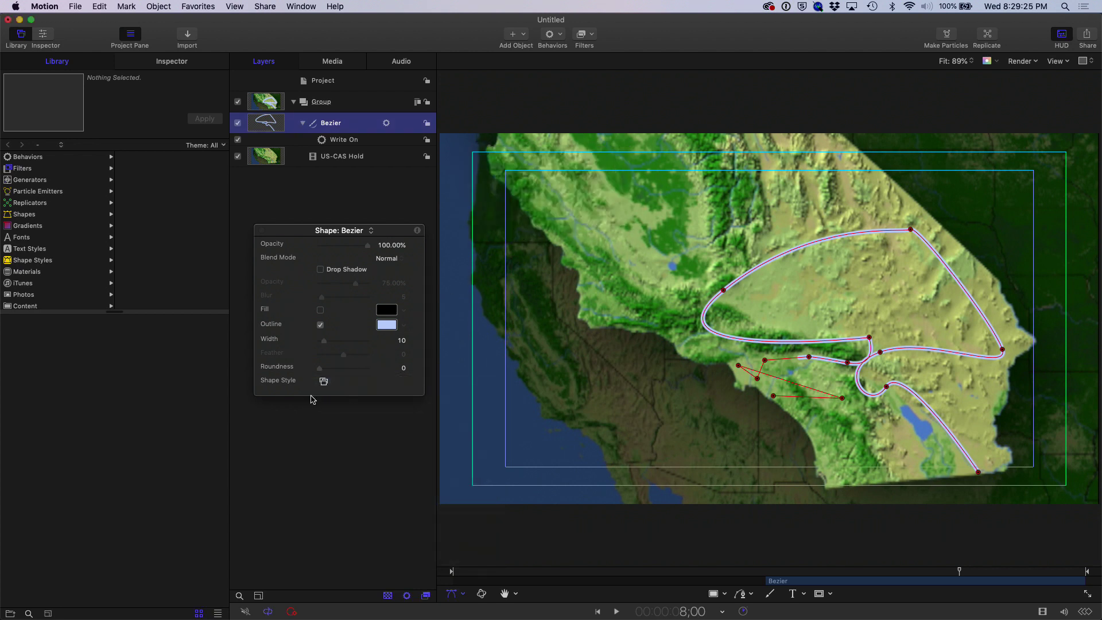
Apply the Abstract shape style Dots to the Bezier route.
{"action": "left_click", "coordinate": [324, 383]}
{"action": "mouse_move", "coordinate": [336, 402]}
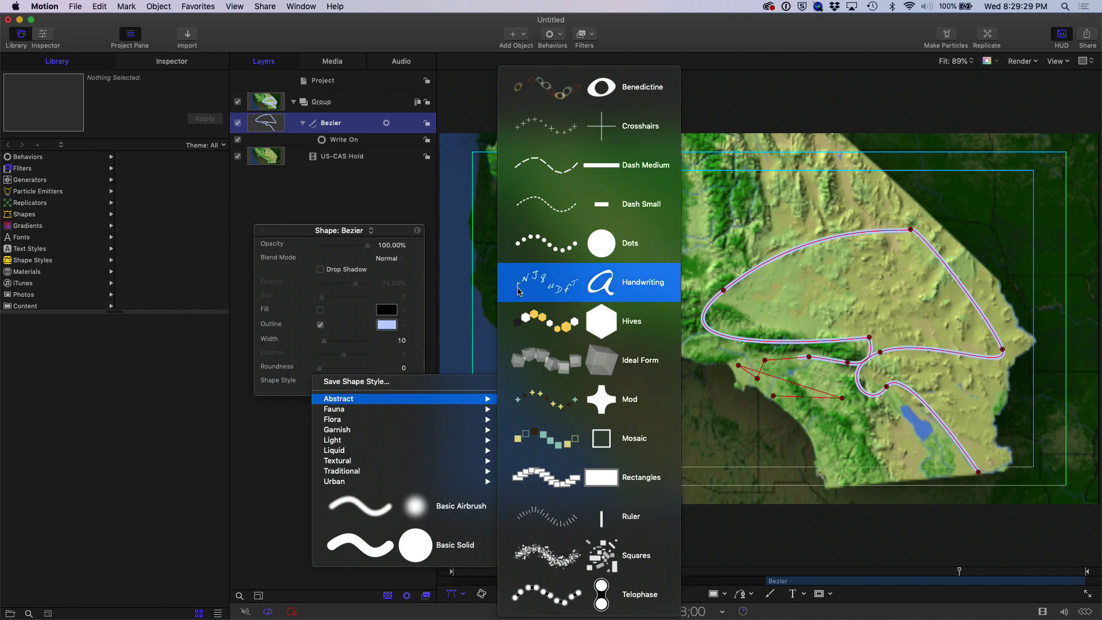
{"action": "left_click", "coordinate": [551, 250]}
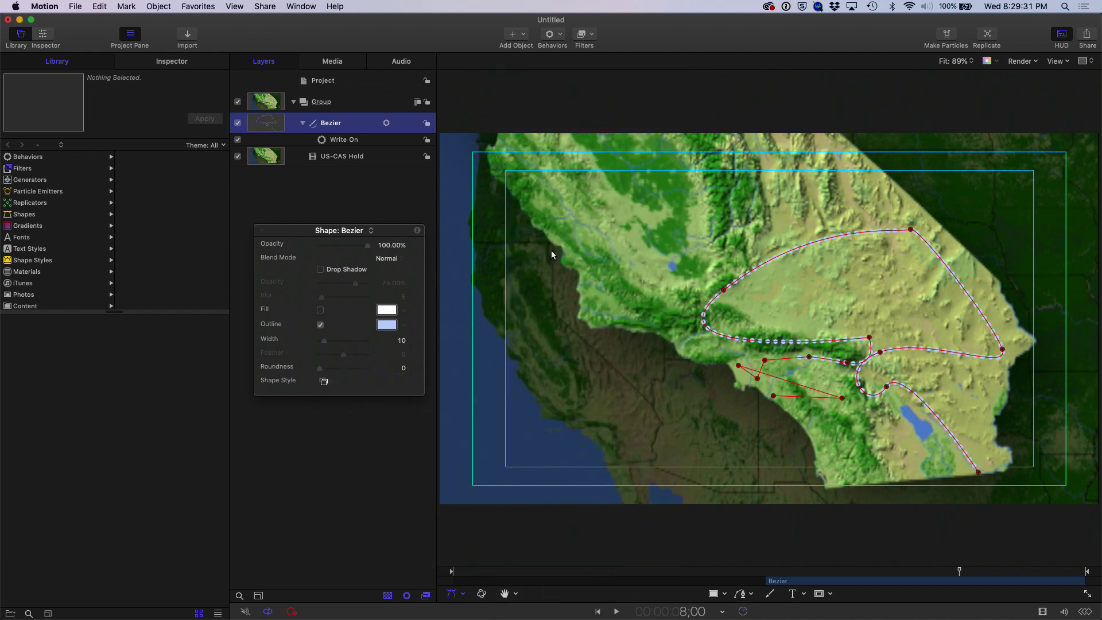
Apply the Abstract shape style Ideal Form to the Bezier route and set its width to 41.
{"action": "left_click", "coordinate": [324, 383]}
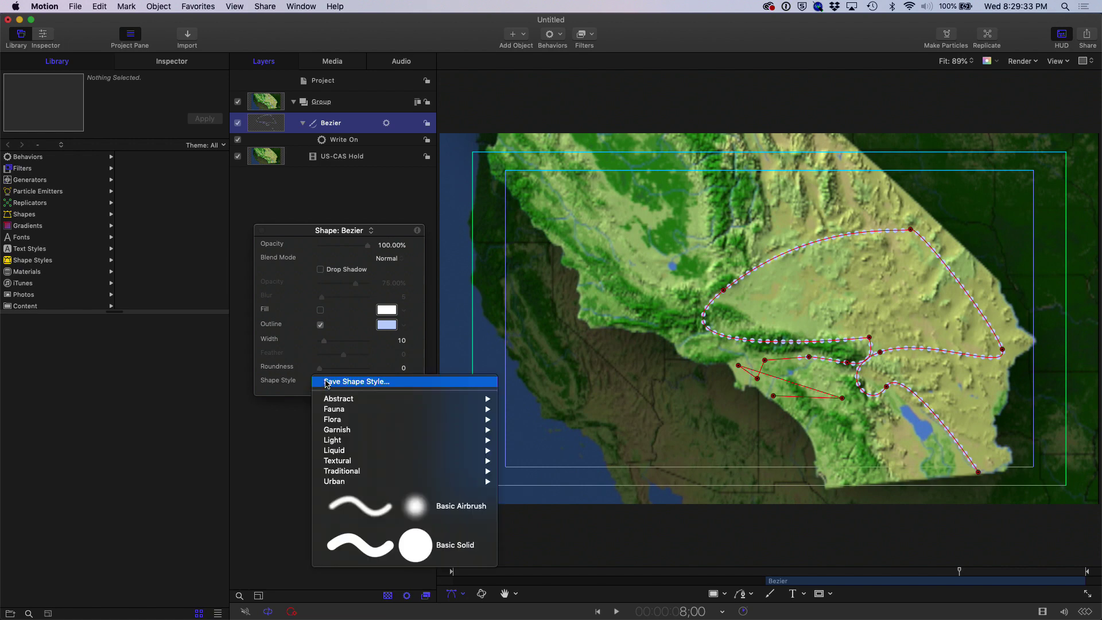
{"action": "mouse_move", "coordinate": [340, 401]}
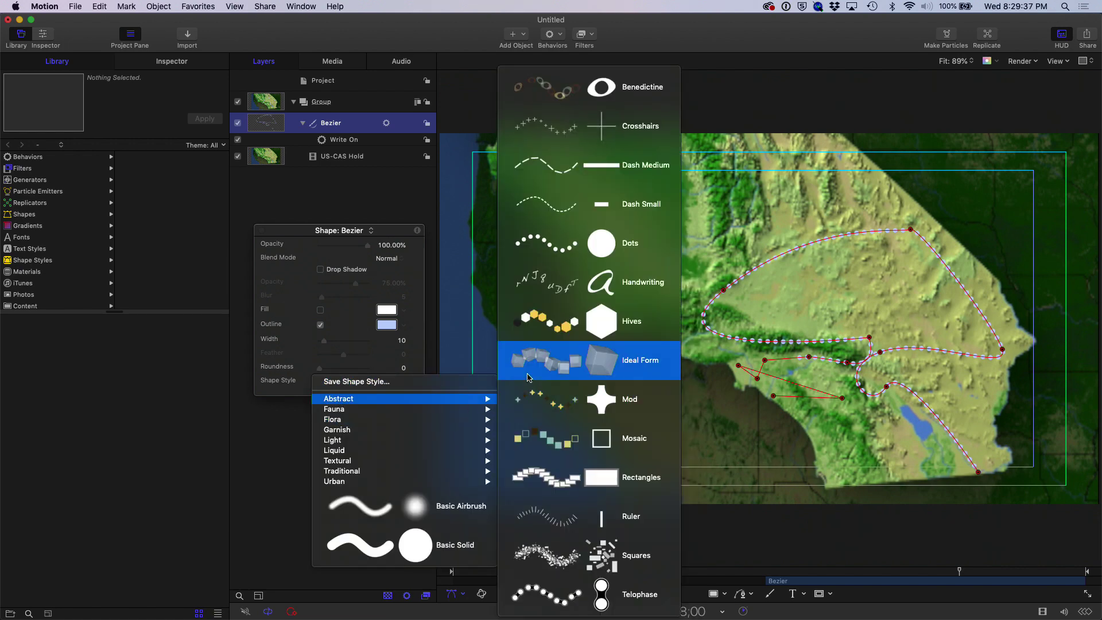
{"action": "left_click", "coordinate": [516, 360]}
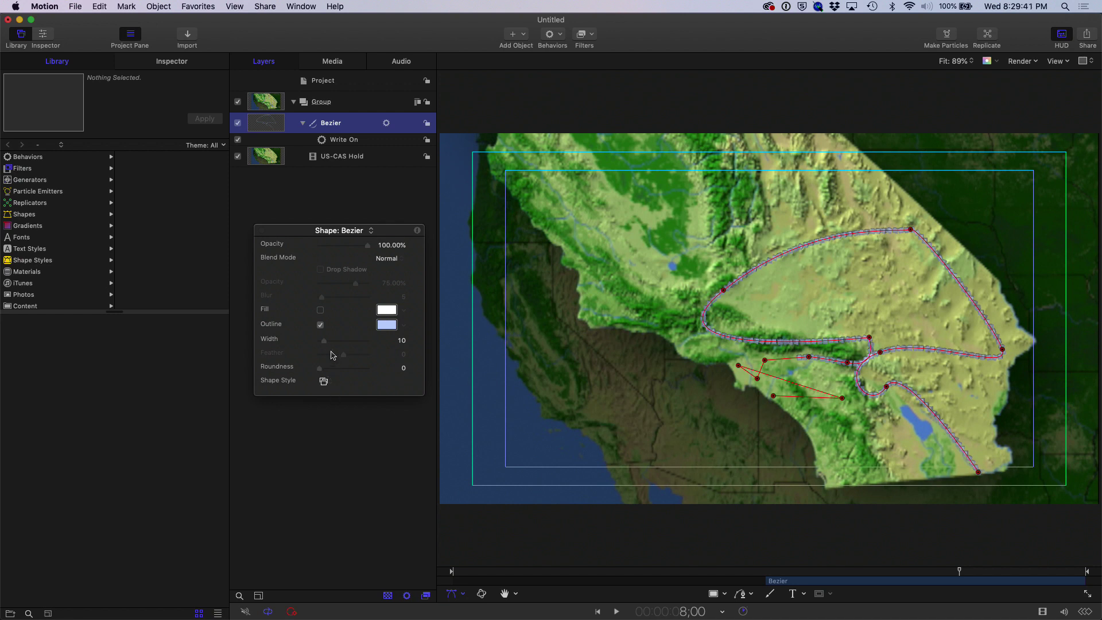
{"action": "left_click_drag", "start_coordinate": [325, 342], "coordinate": [341, 347]}
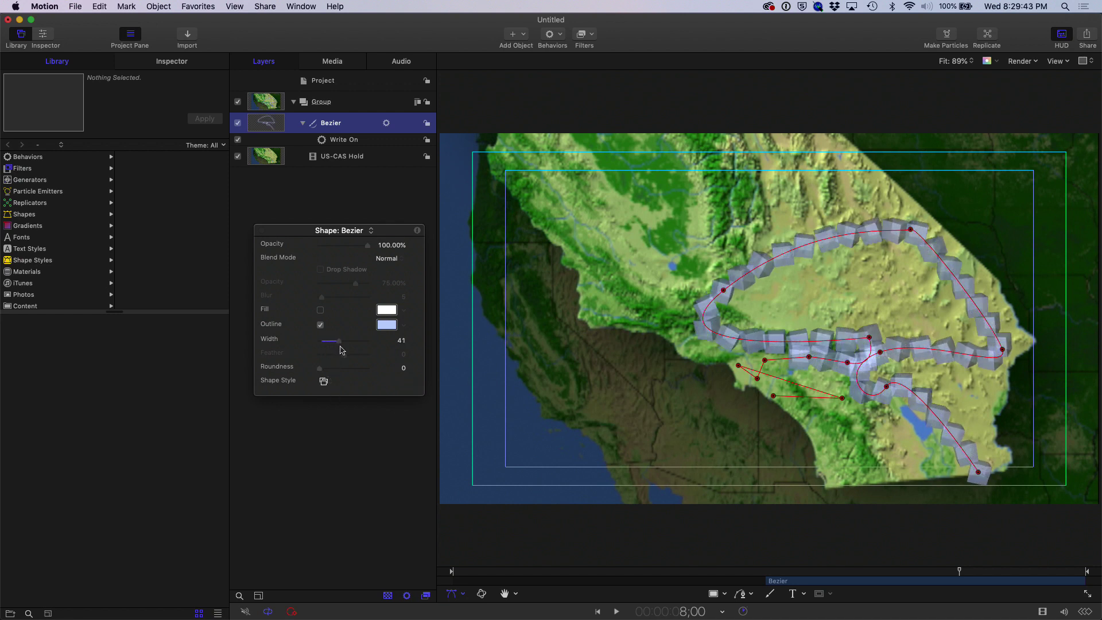
Set the Bezier route's outline to a deeper blue and apply the Fauna shape style Lizard Scales.
{"action": "left_click", "coordinate": [386, 325]}
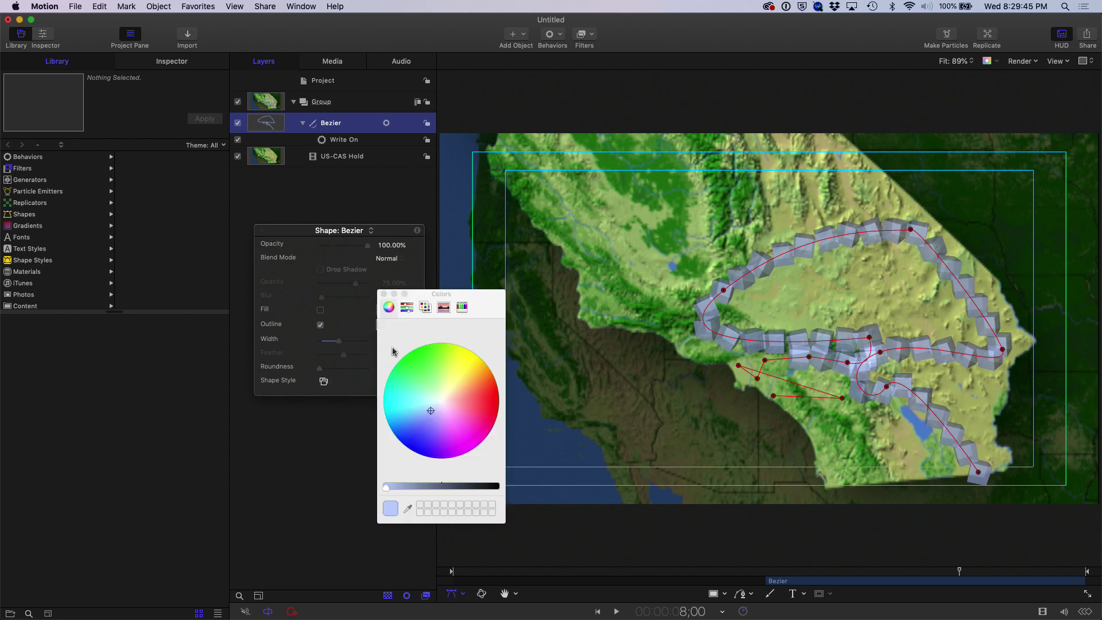
{"action": "left_click", "coordinate": [425, 416]}
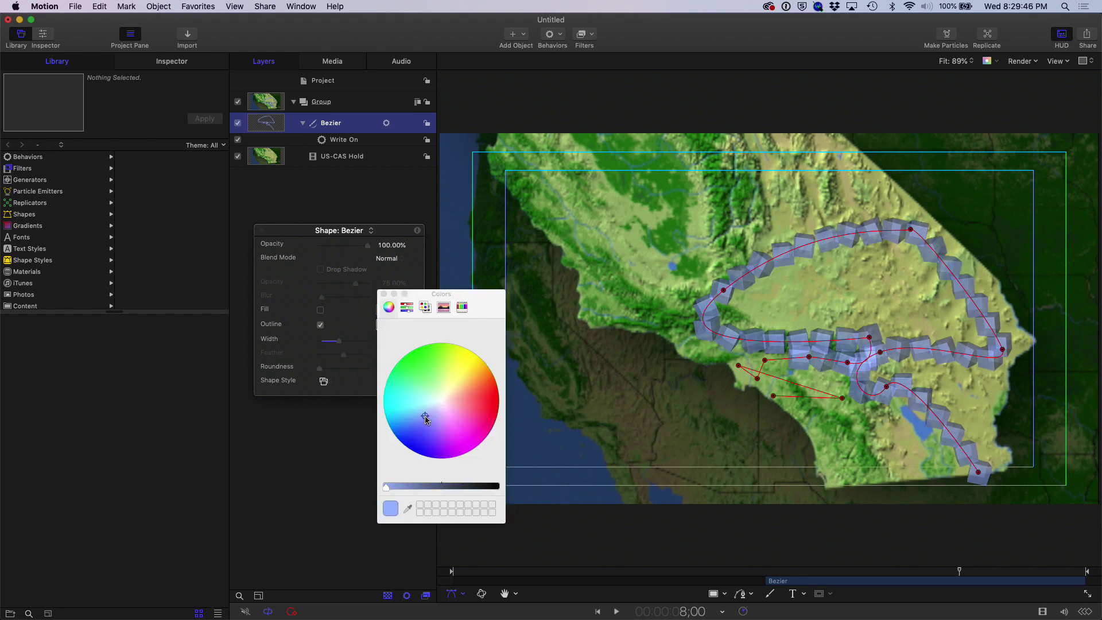
{"action": "left_click", "coordinate": [324, 382]}
{"action": "mouse_move", "coordinate": [337, 419]}
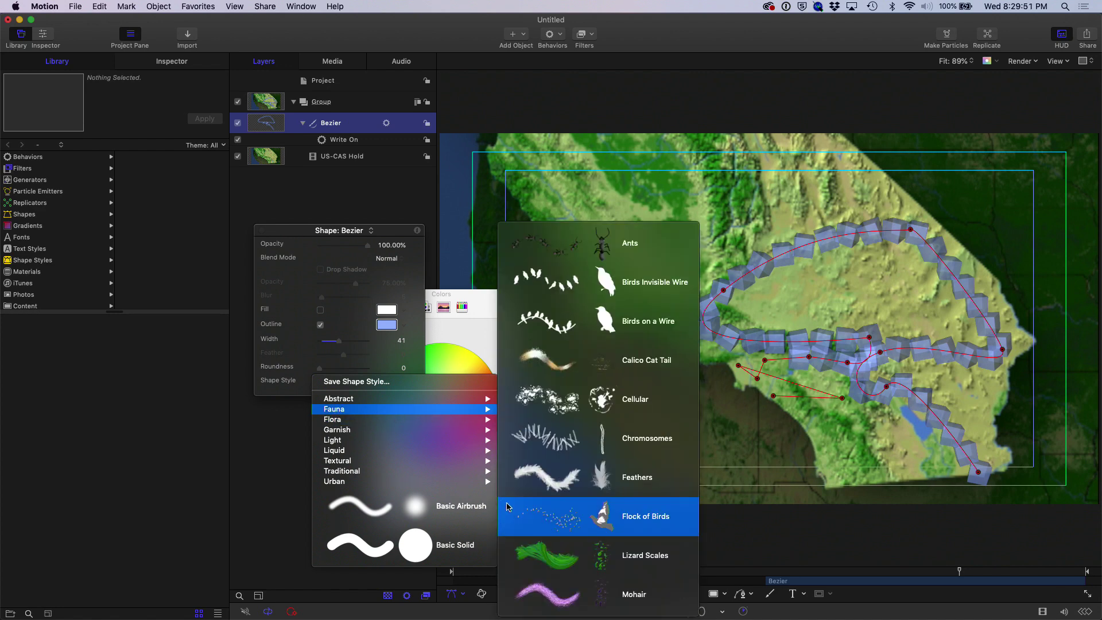
{"action": "left_click", "coordinate": [543, 544]}
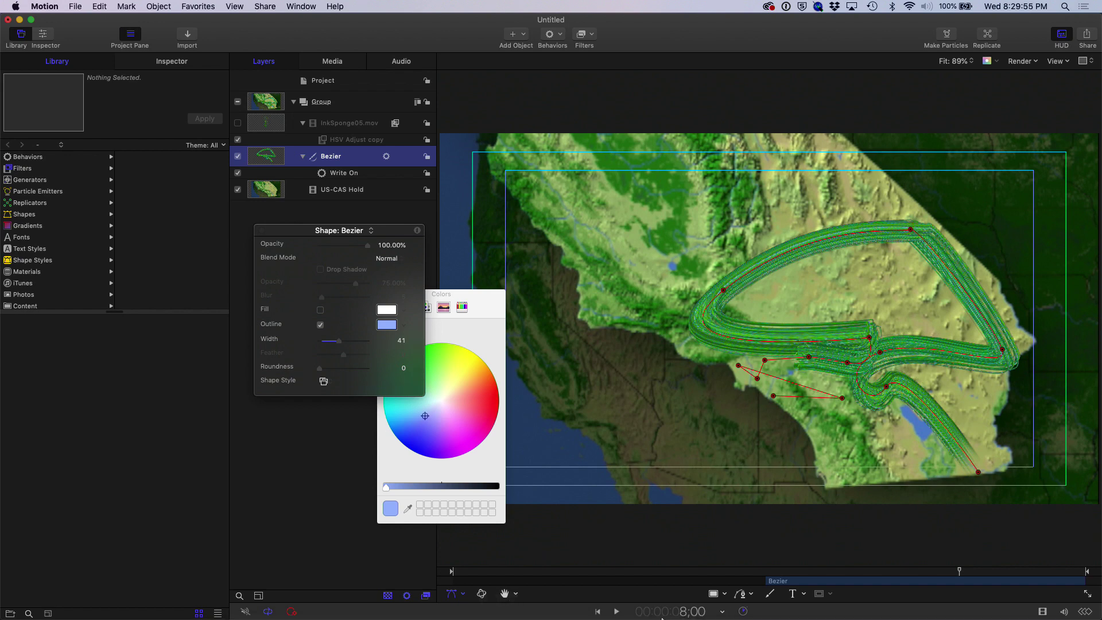
Play the restyled route animation from 4;27, before the Bezier route begins.
{"action": "left_click", "coordinate": [735, 571]}
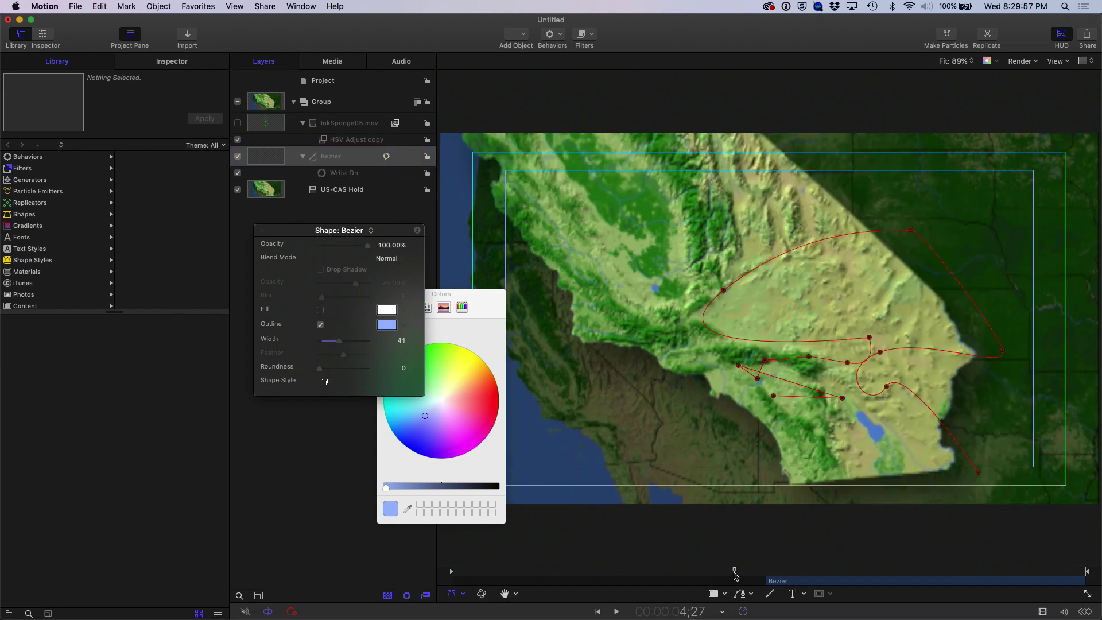
{"action": "key", "text": "space"}
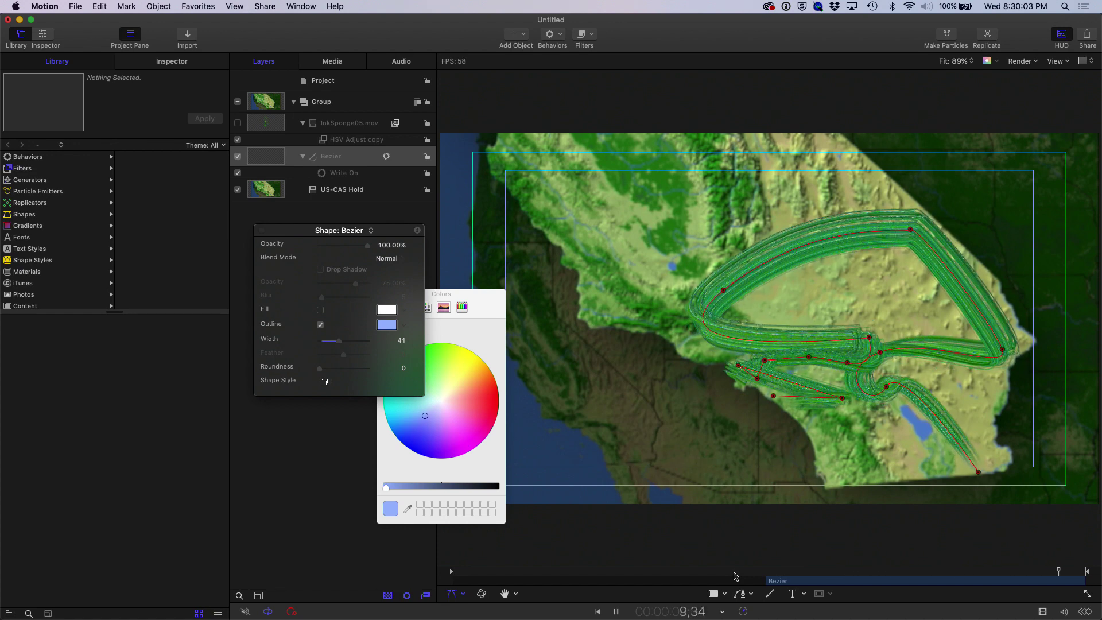
{"action": "key", "text": "space"}
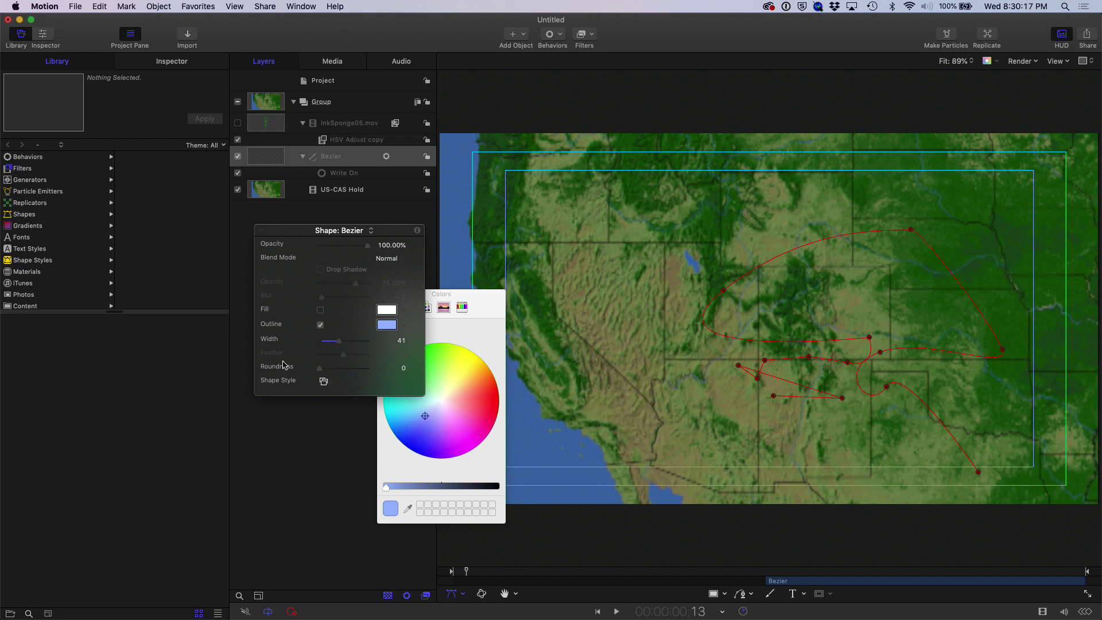
Close the untitled map project without saving and open the 04 Lower Third project.
{"action": "left_click", "coordinate": [8, 20]}
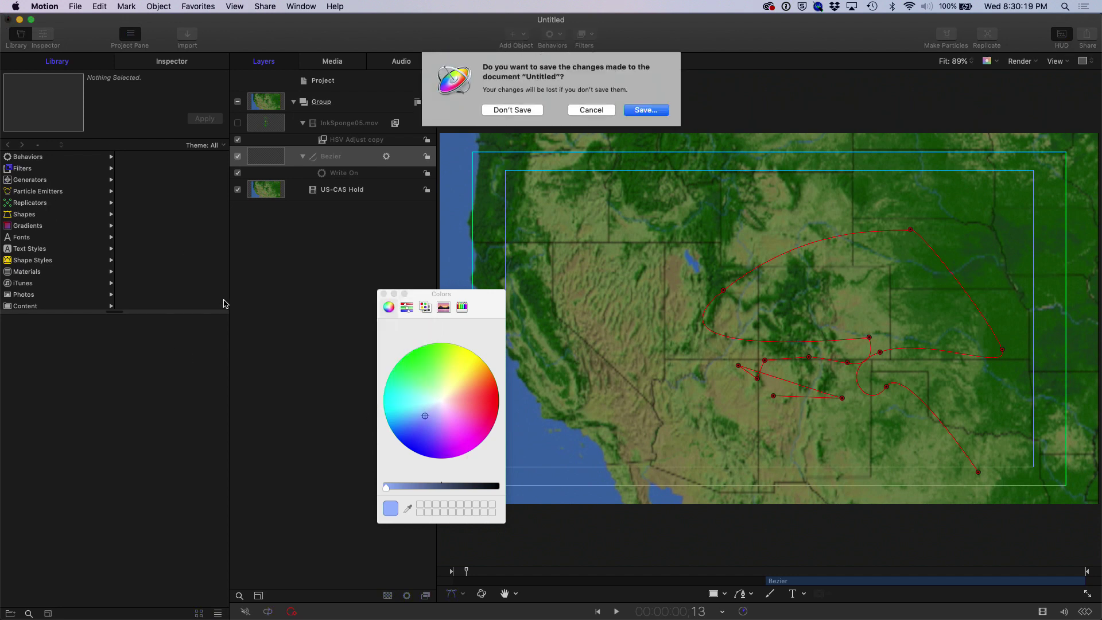
{"action": "left_click", "coordinate": [512, 110]}
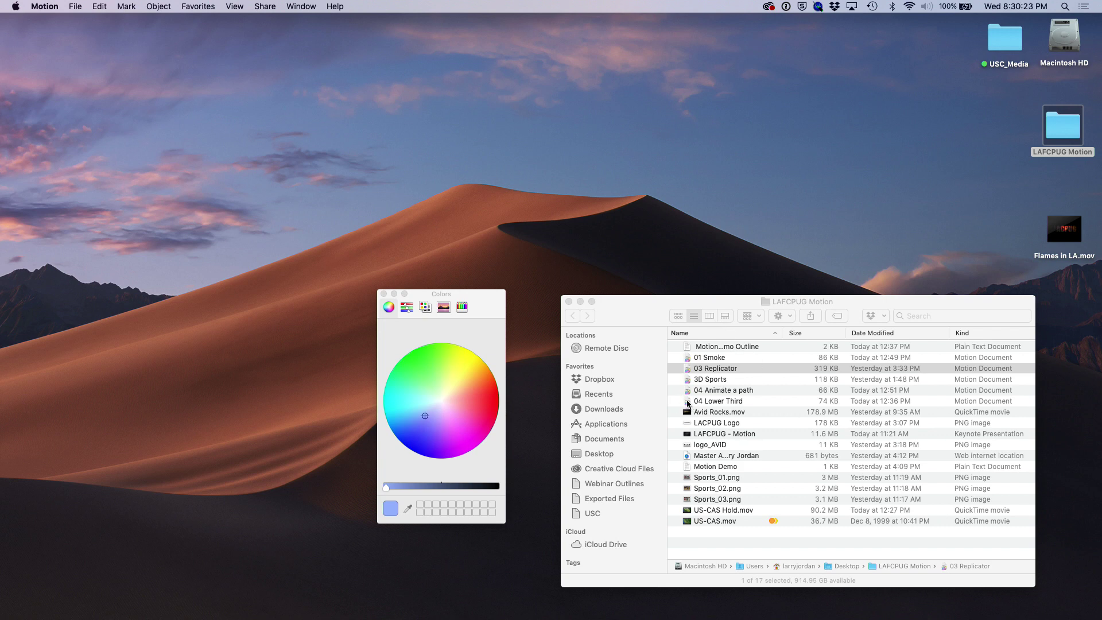
{"action": "double_click", "coordinate": [688, 401]}
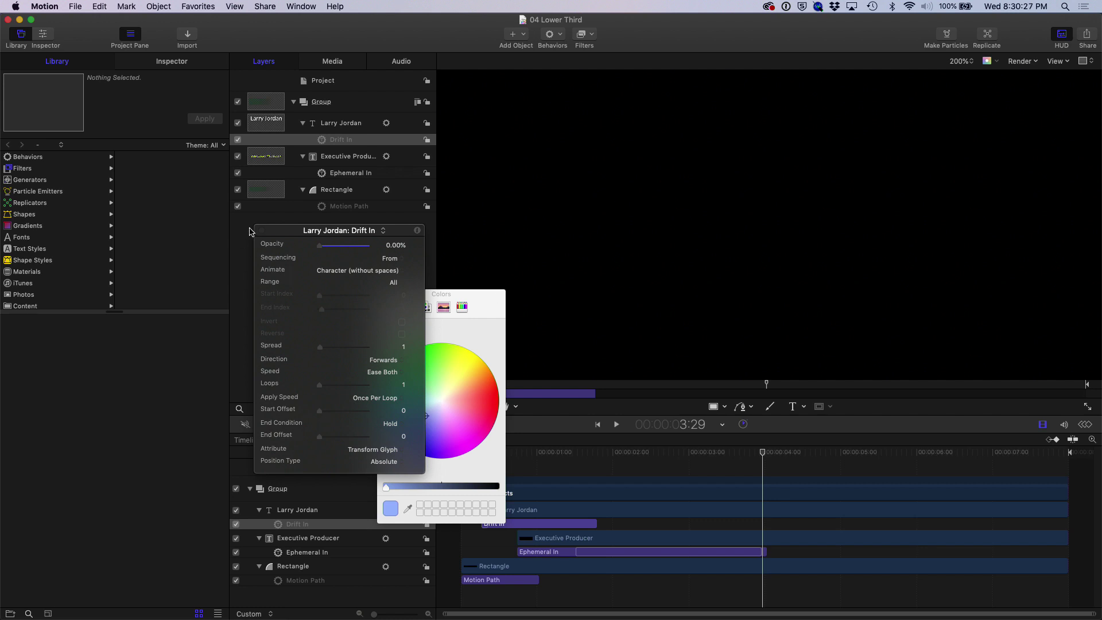
Hide the HUD and the Timeline, and close the Colors window.
{"action": "left_click", "coordinate": [262, 231]}
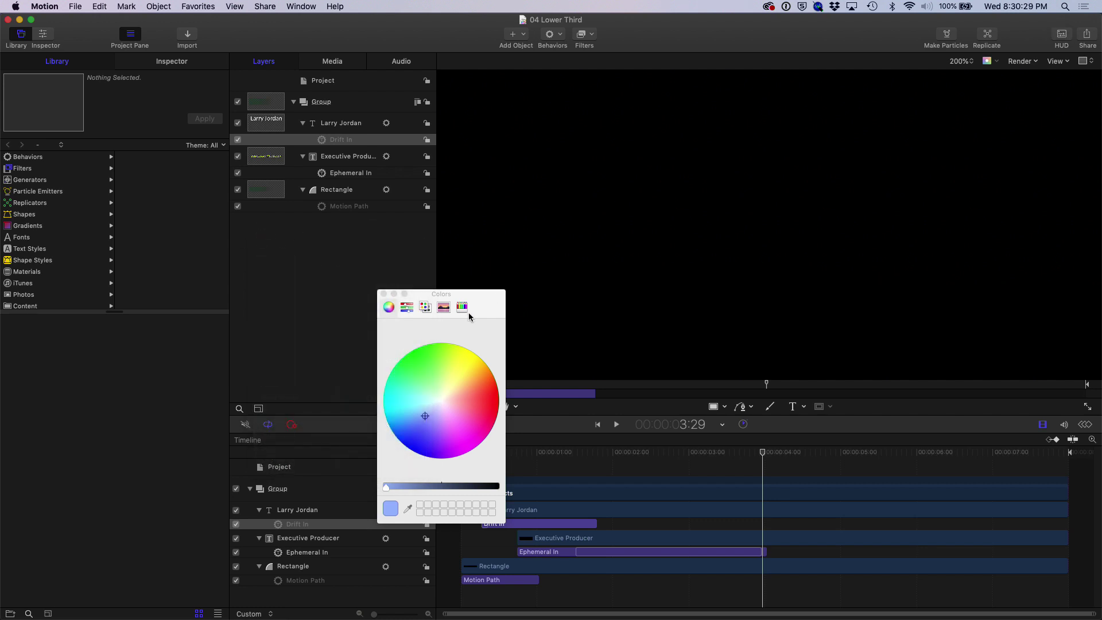
{"action": "key", "text": "super+7"}
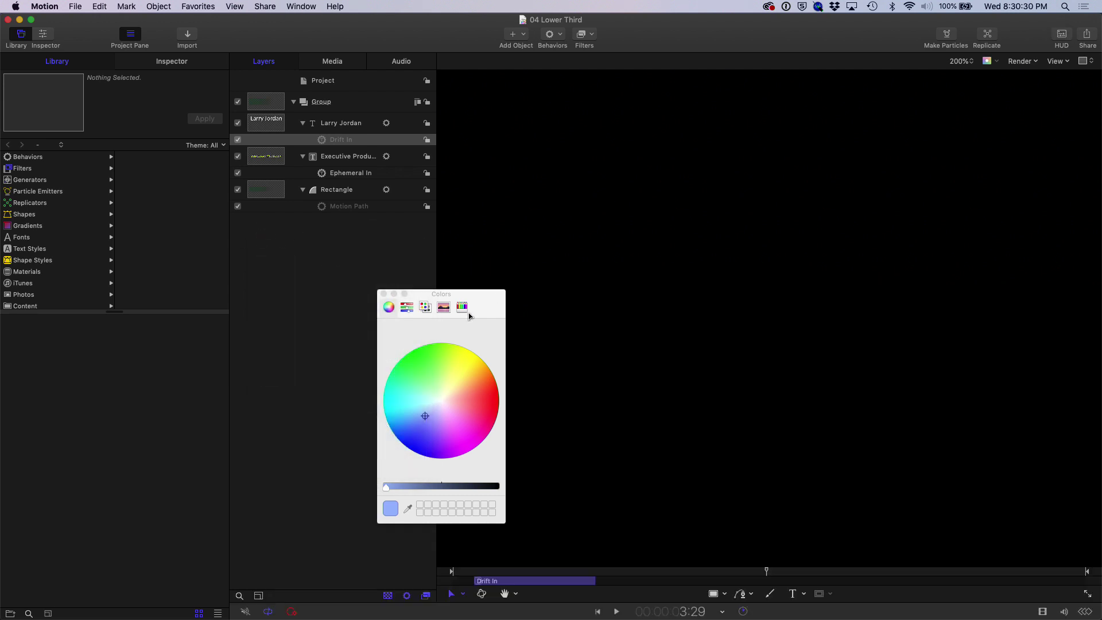
{"action": "left_click", "coordinate": [383, 293]}
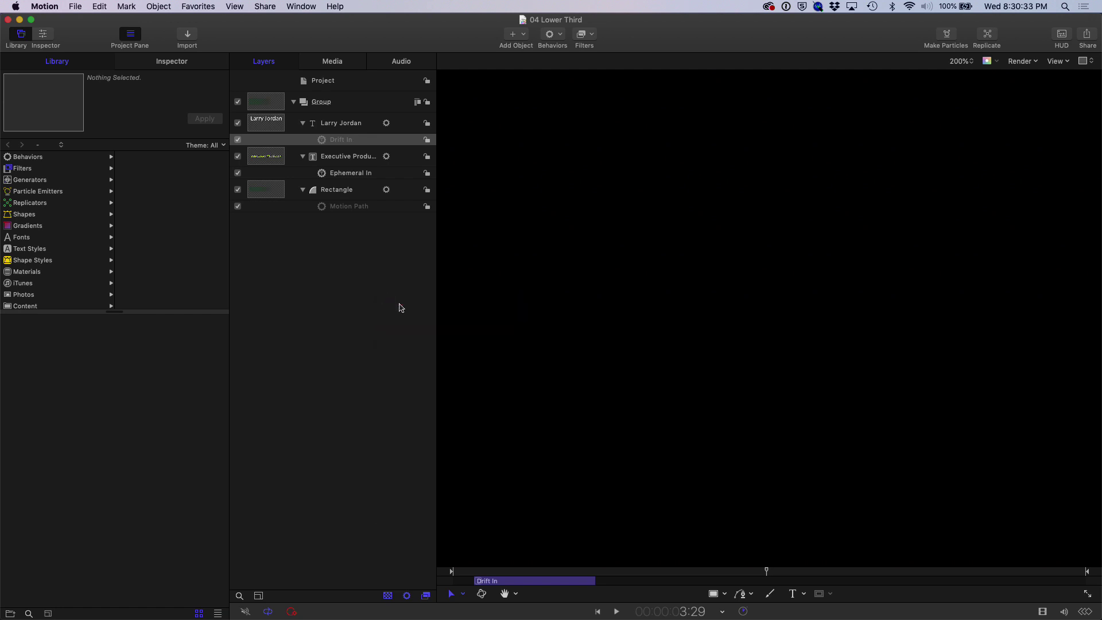
Select the name text layer, fit the canvas in the window and play the lower third animation from its start.
{"action": "key", "text": "space"}
{"action": "key", "text": "Home"}
{"action": "key", "text": "space"}
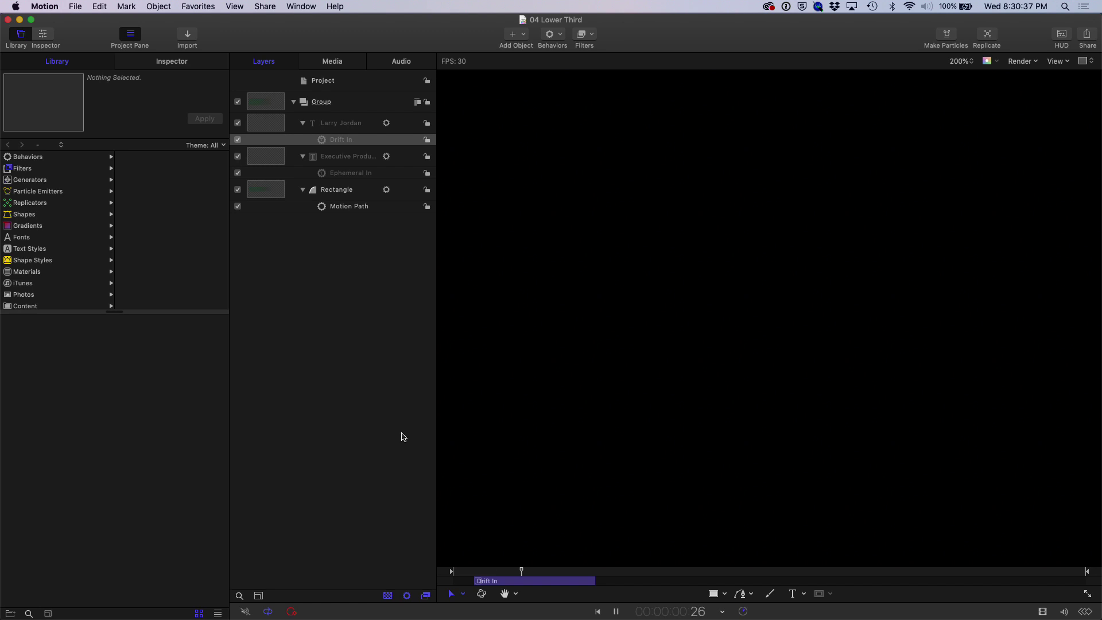
{"action": "key", "text": "space"}
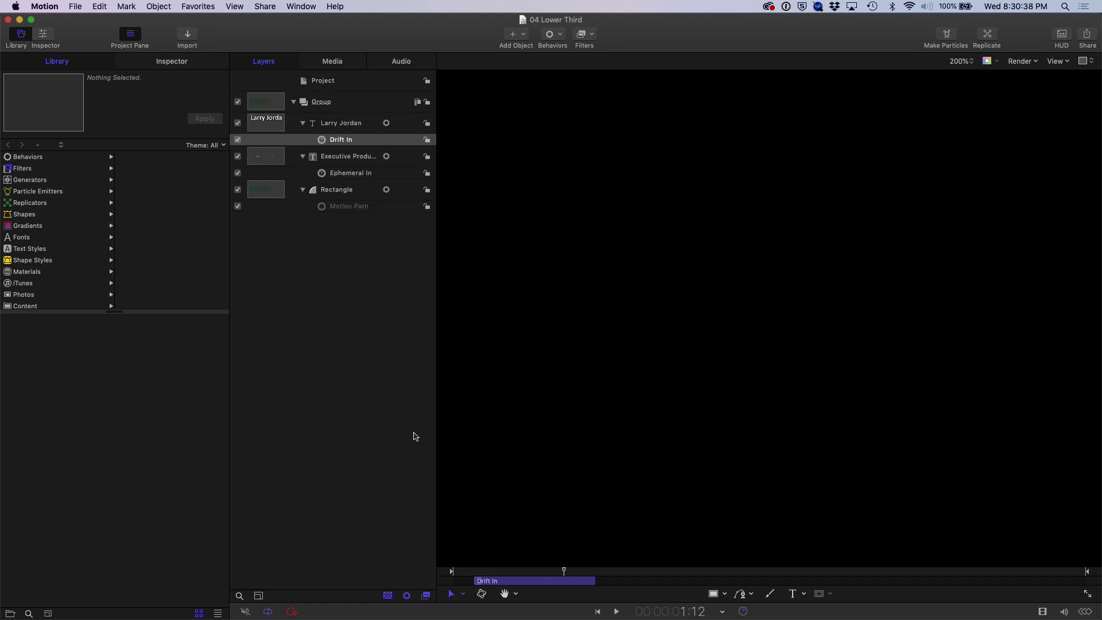
{"action": "left_click", "coordinate": [348, 274]}
{"action": "left_click", "coordinate": [339, 125]}
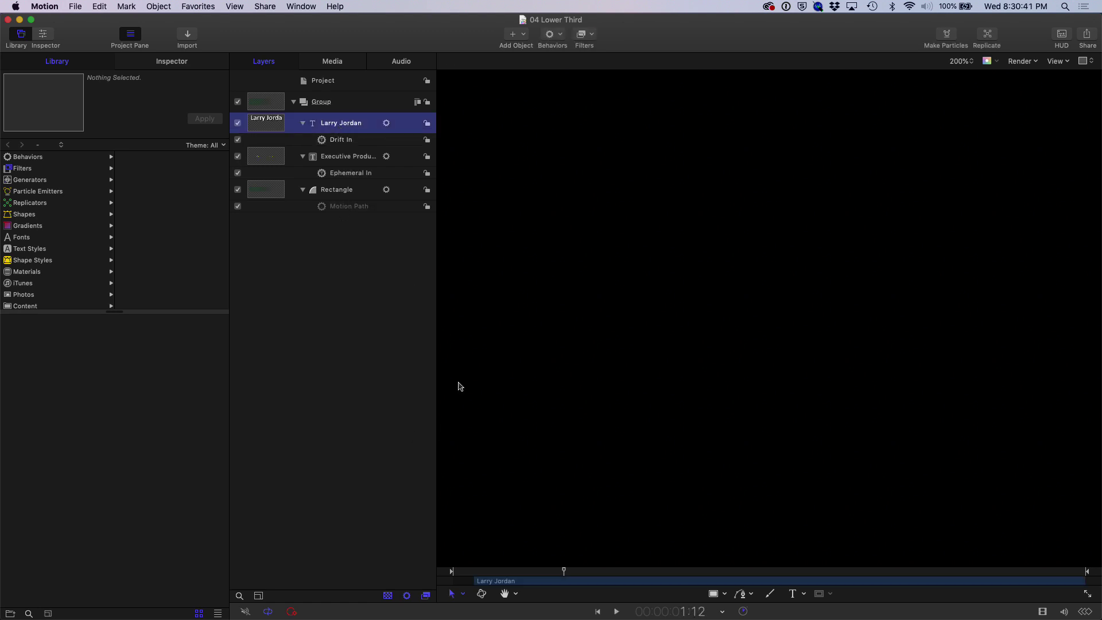
{"action": "key", "text": "shift+z"}
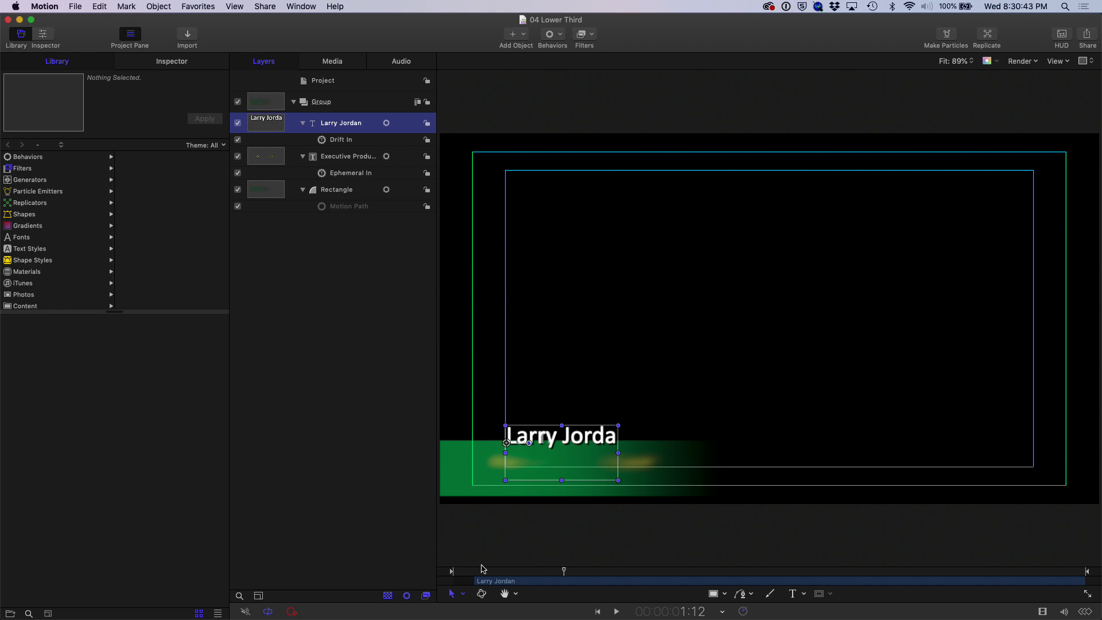
{"action": "left_click", "coordinate": [417, 567]}
{"action": "left_click_drag", "start_coordinate": [497, 566], "coordinate": [432, 573]}
{"action": "key", "text": "space"}
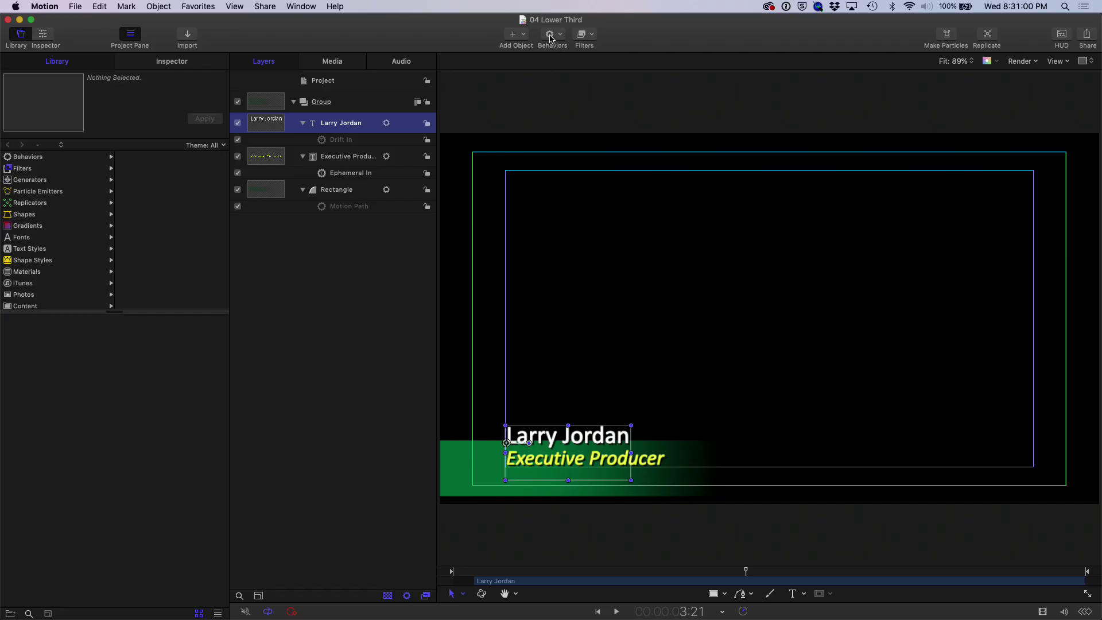
Browse the text behavior categories available for the name text, from Text Animation through Text-Subtle.
{"action": "left_click", "coordinate": [552, 40]}
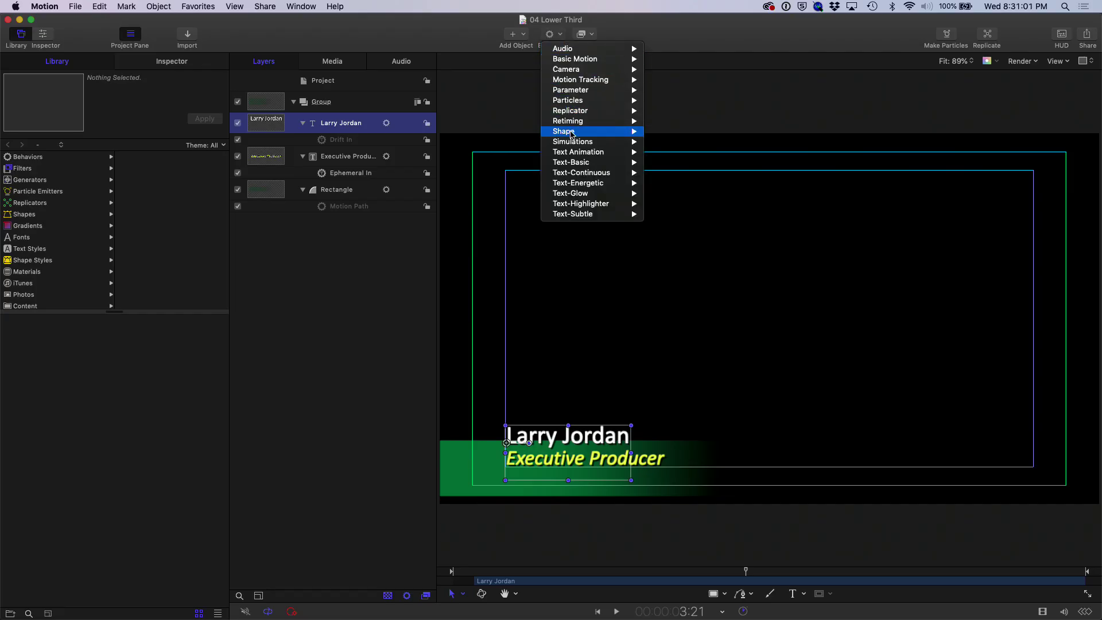
{"action": "mouse_move", "coordinate": [571, 155]}
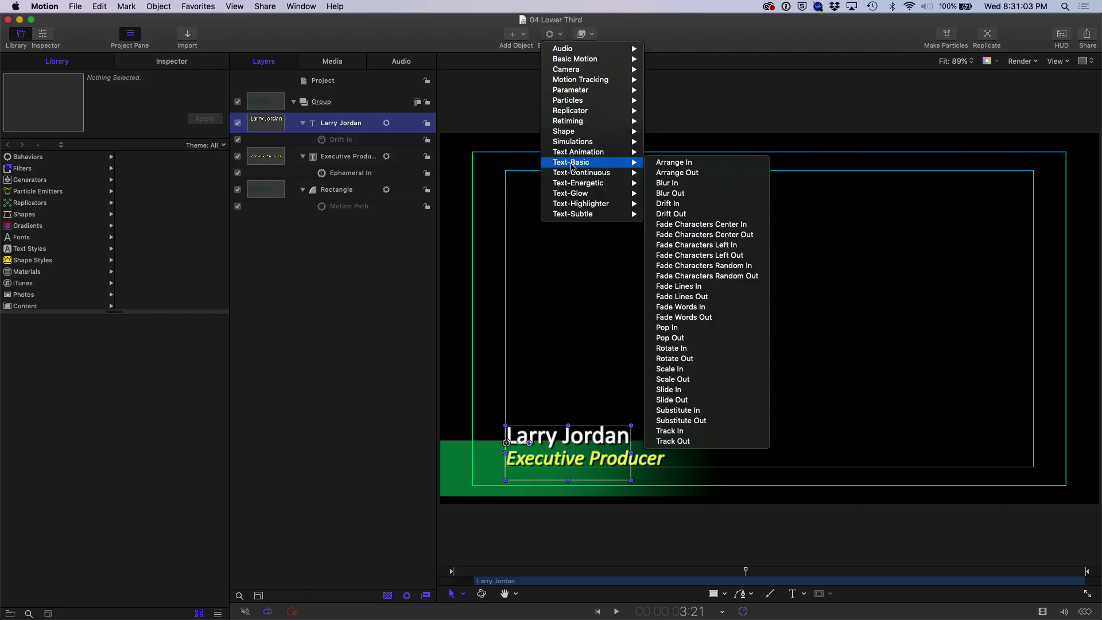
{"action": "mouse_move", "coordinate": [572, 186]}
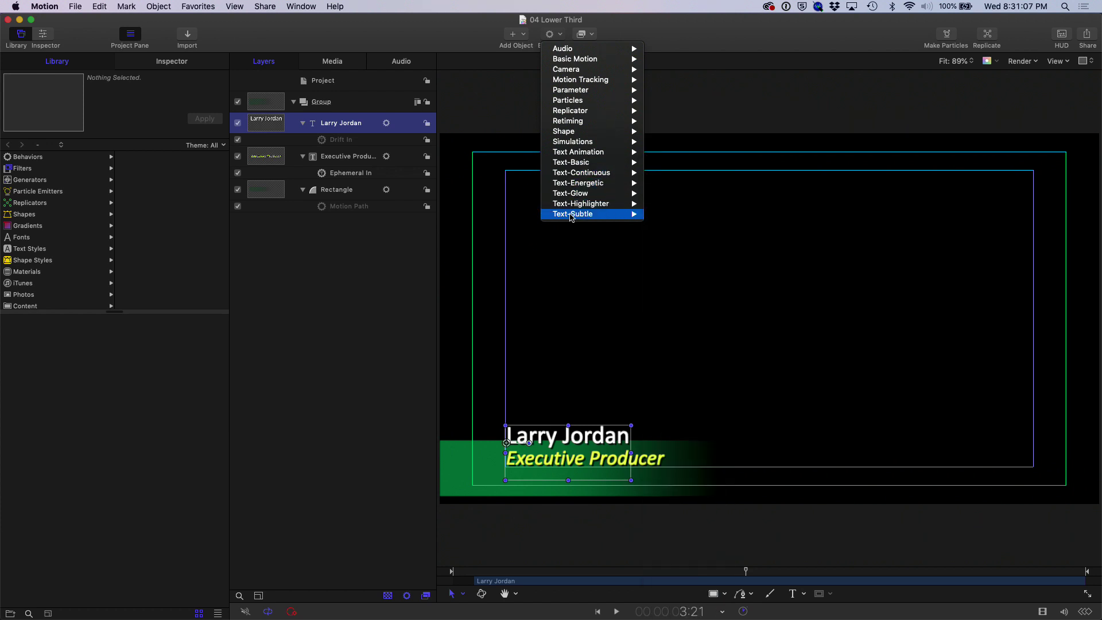
{"action": "mouse_move", "coordinate": [572, 215]}
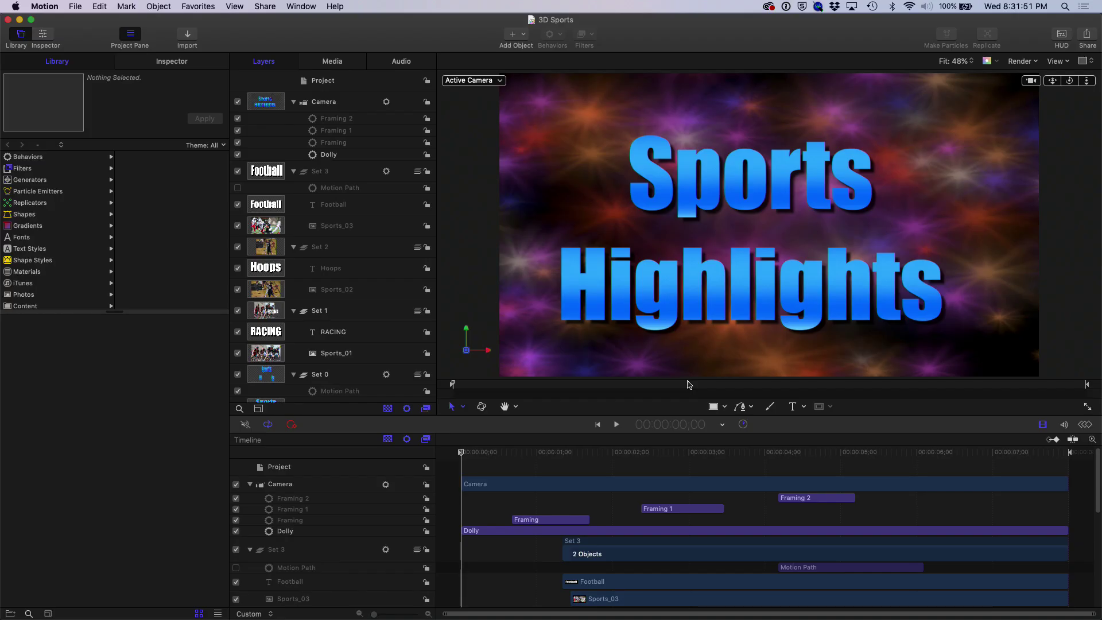
Hide the Timeline and play the 3D Sports animation, stopping at 7;23.
{"action": "key", "text": "super+7"}
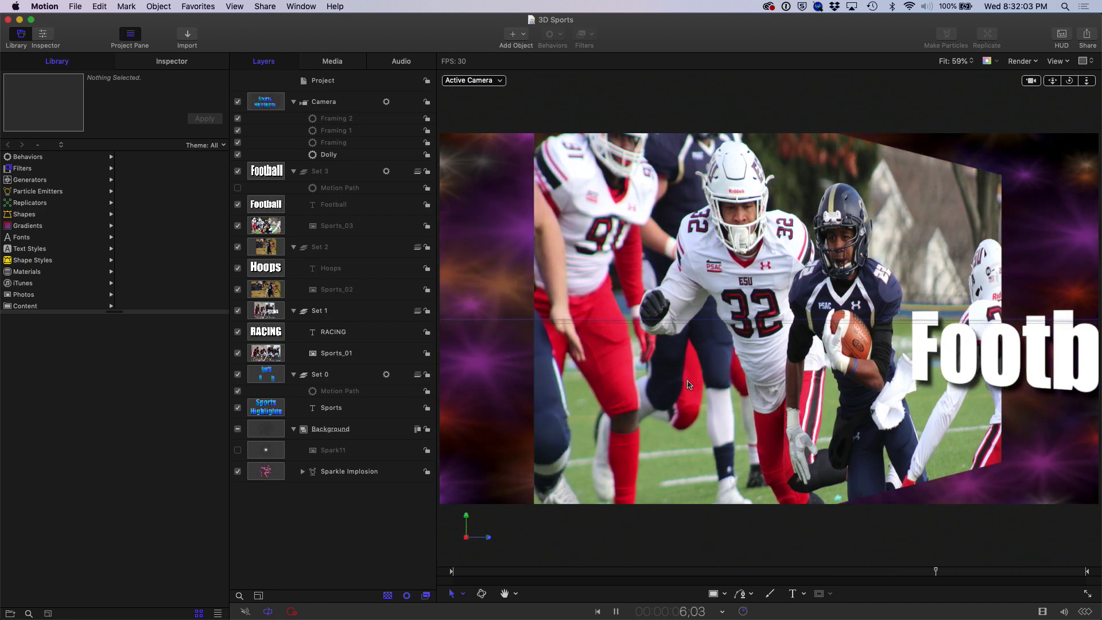
{"action": "key", "text": "space"}
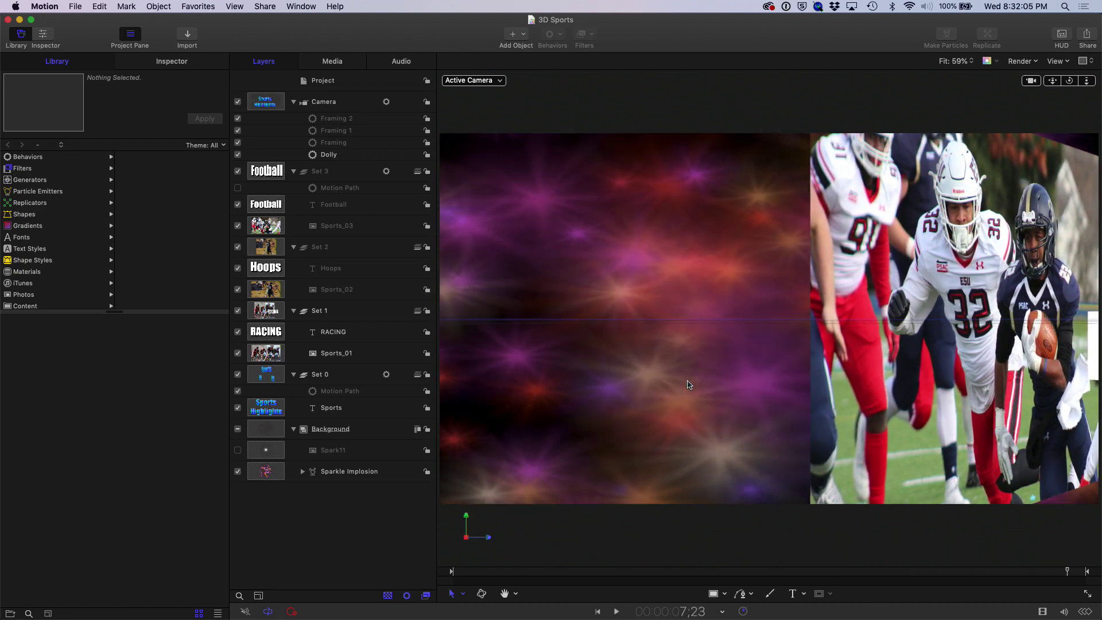
Examine the 3D scene in the Top view, selecting Set 0, Set 1, Set 2, Set 3 and the Camera in turn to locate each.
{"action": "left_click", "coordinate": [500, 81]}
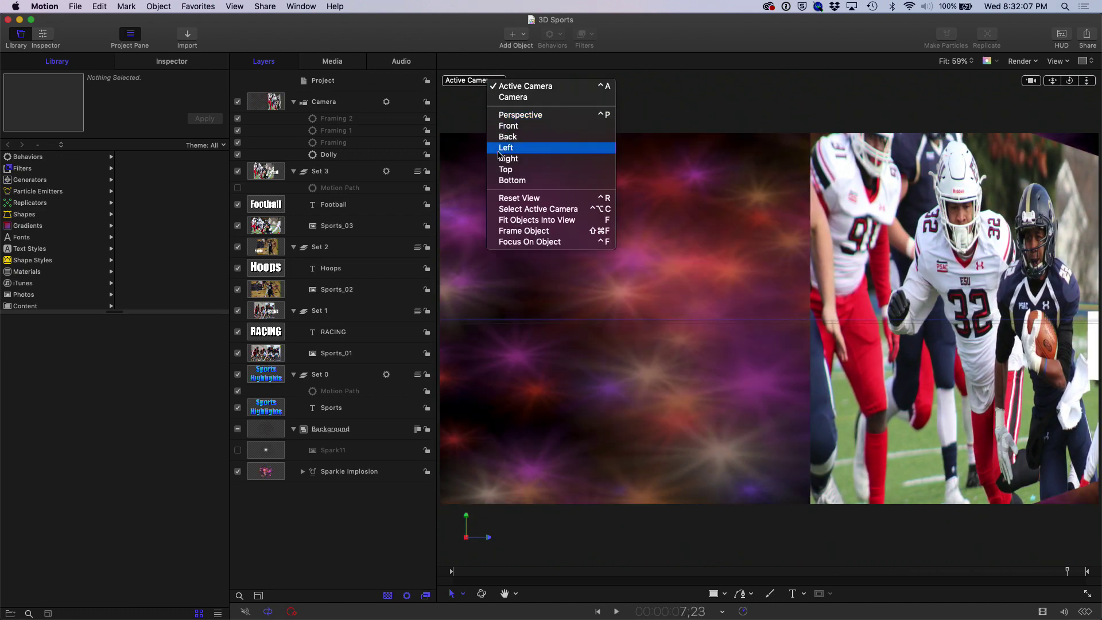
{"action": "left_click", "coordinate": [503, 170]}
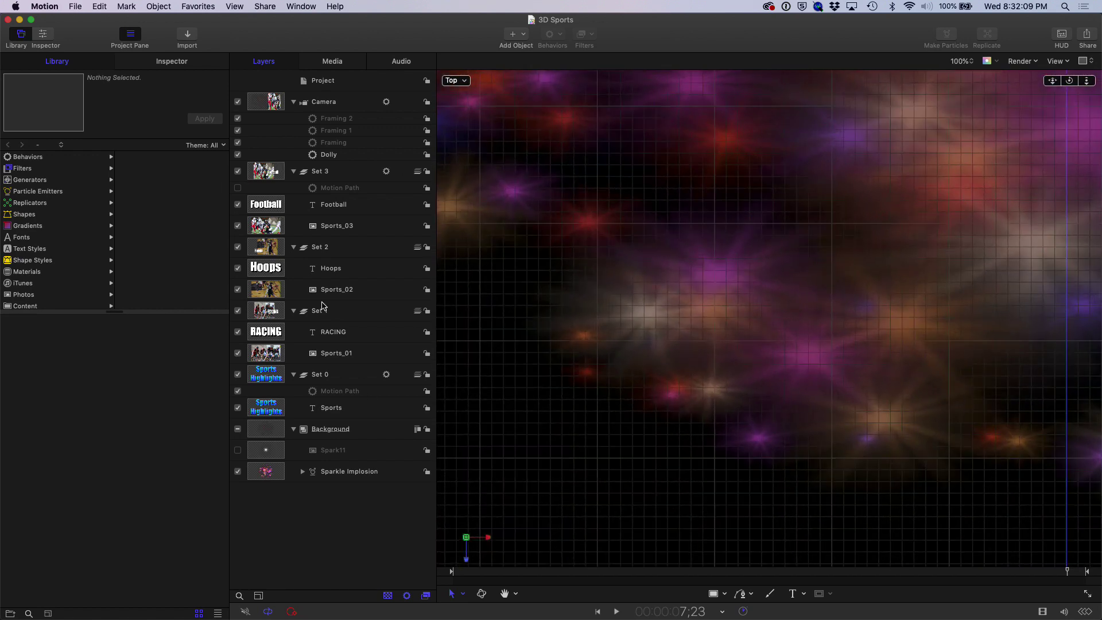
{"action": "left_click", "coordinate": [326, 379]}
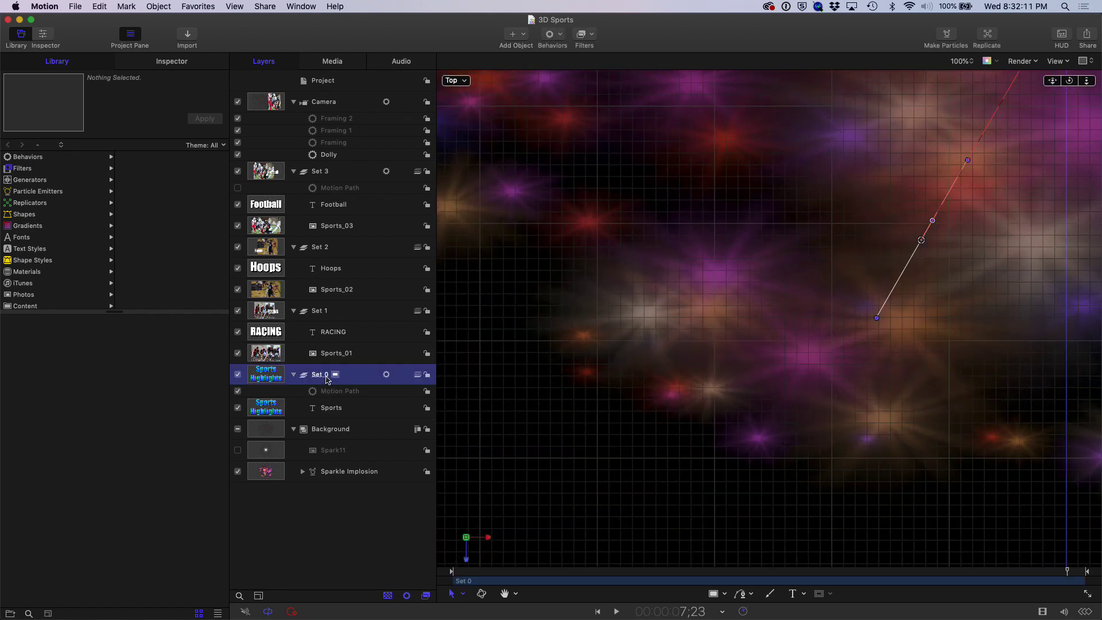
{"action": "key", "text": "super+minus"}
{"action": "key", "text": "super+minus"}
{"action": "key", "text": "super+minus"}
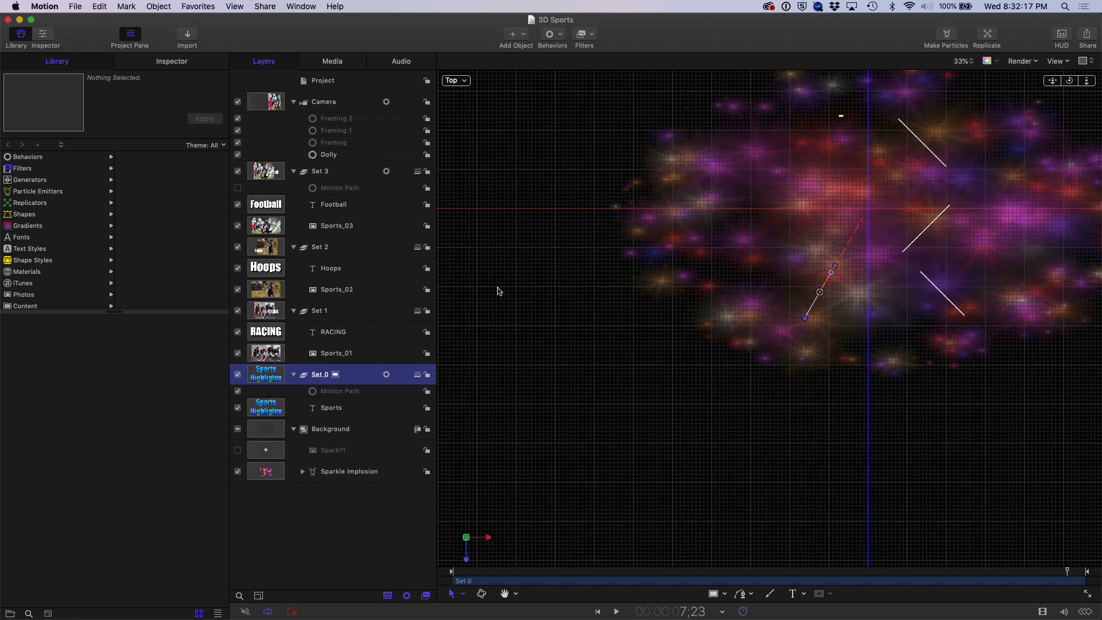
{"action": "left_click", "coordinate": [374, 315]}
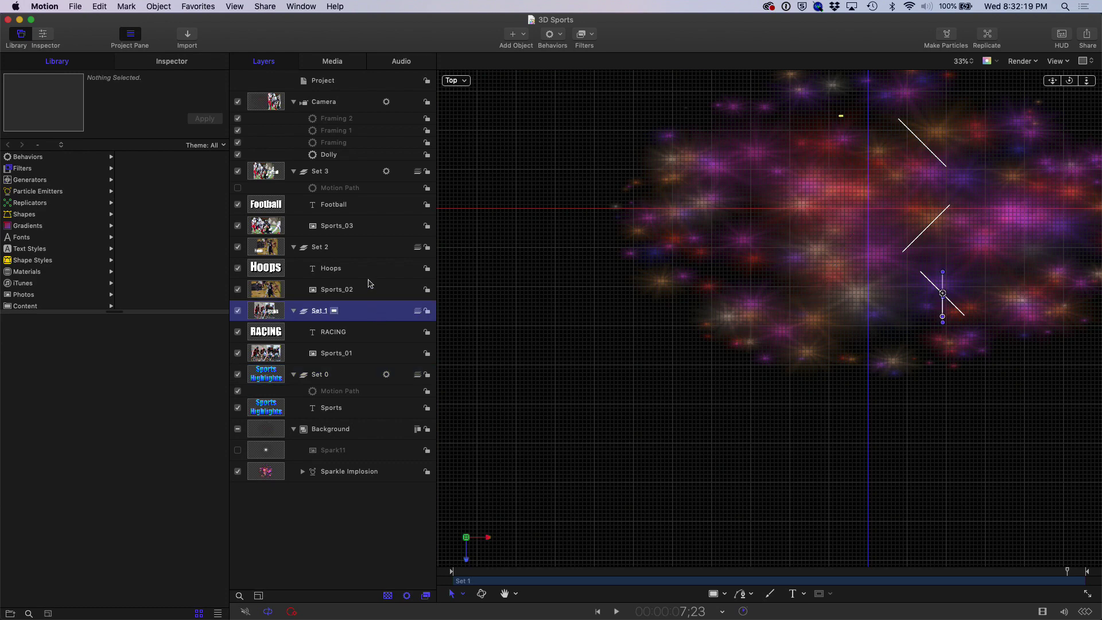
{"action": "left_click", "coordinate": [355, 254]}
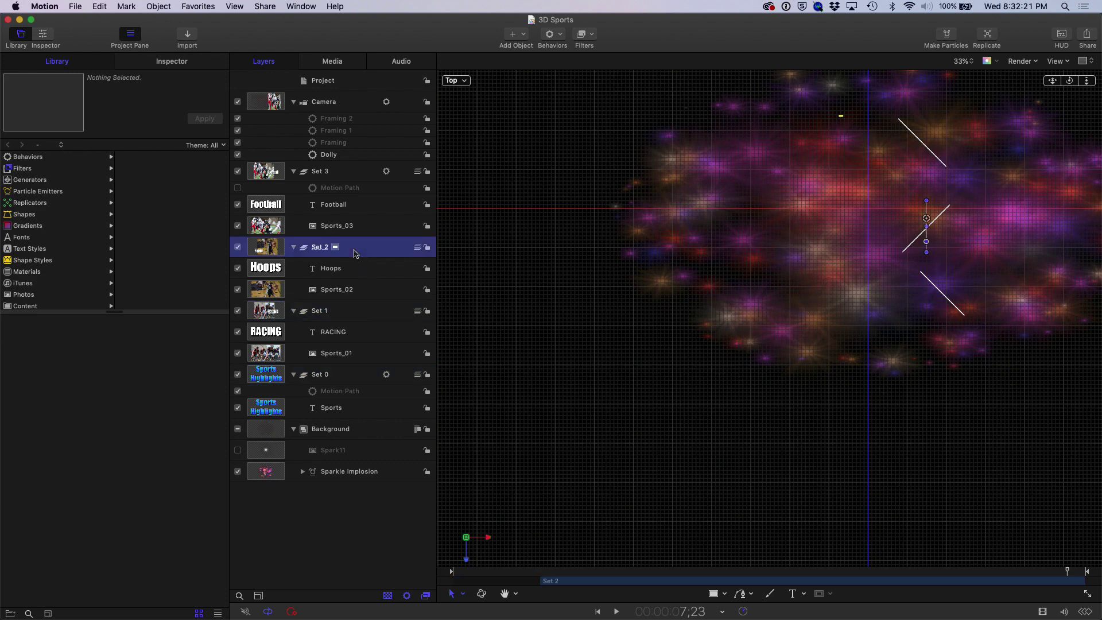
{"action": "left_click", "coordinate": [347, 174]}
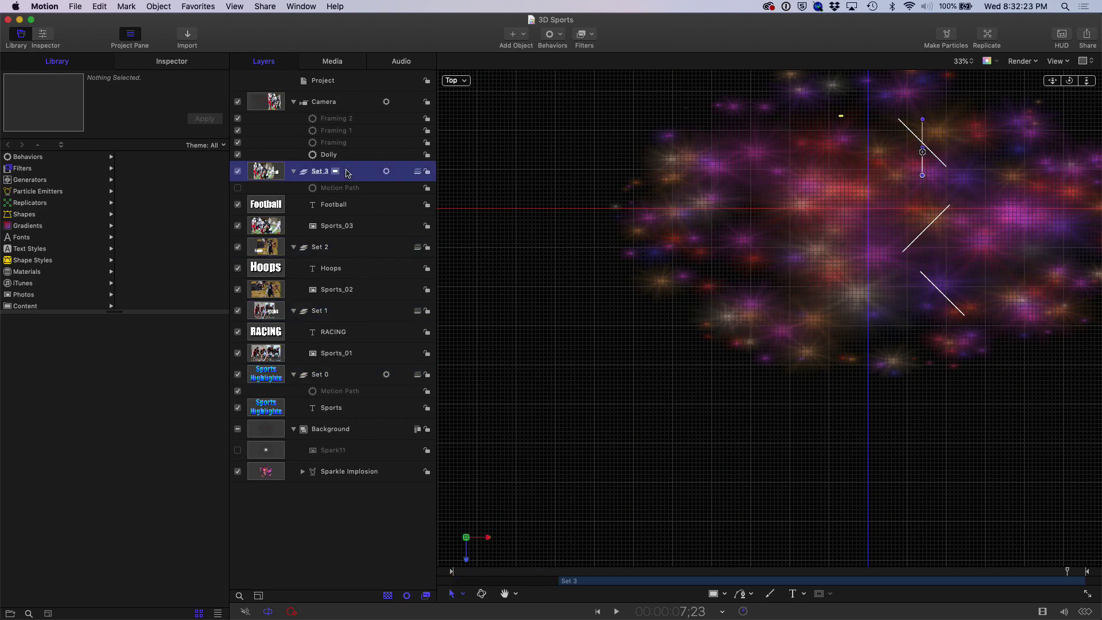
{"action": "left_click", "coordinate": [325, 106]}
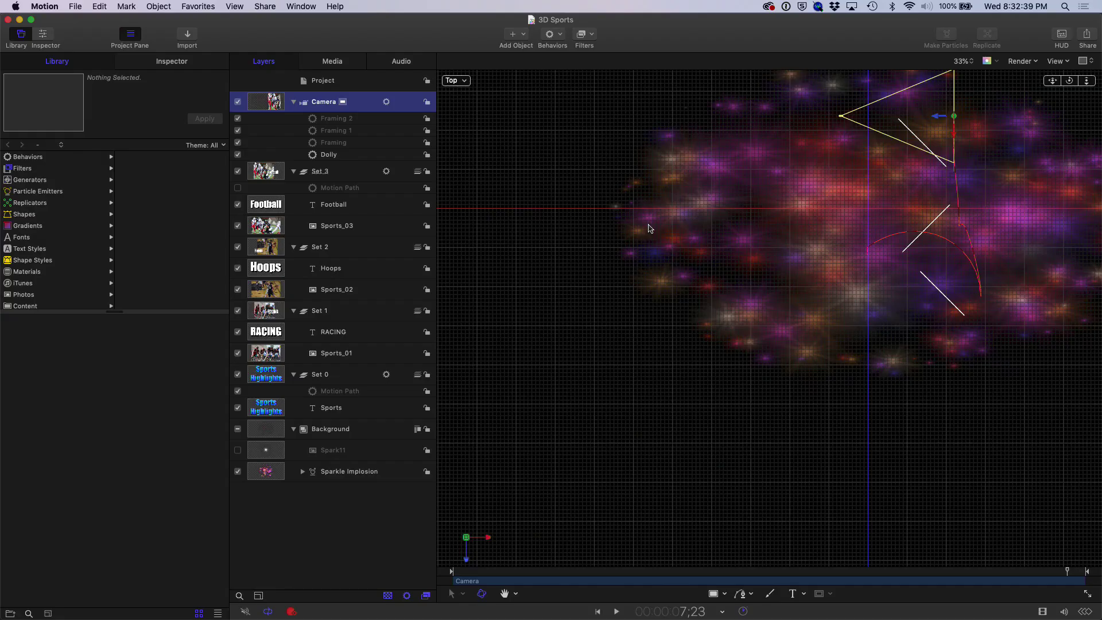
Return to the Active Camera view and play the 3D Sports animation from the first frame.
{"action": "key", "text": "ctrl+a"}
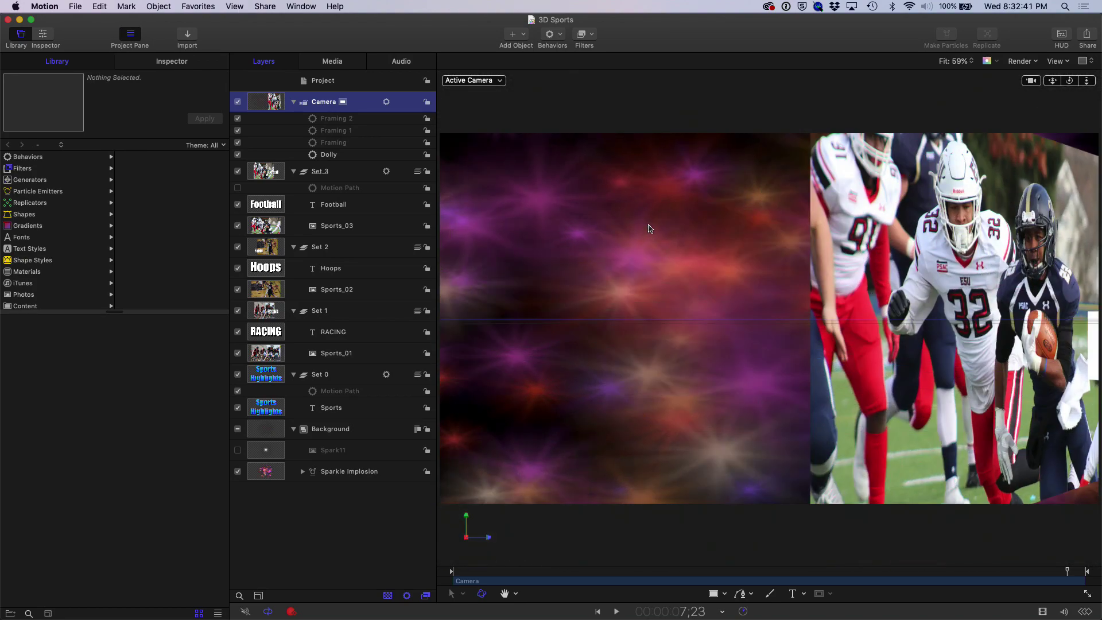
{"action": "key", "text": "Home"}
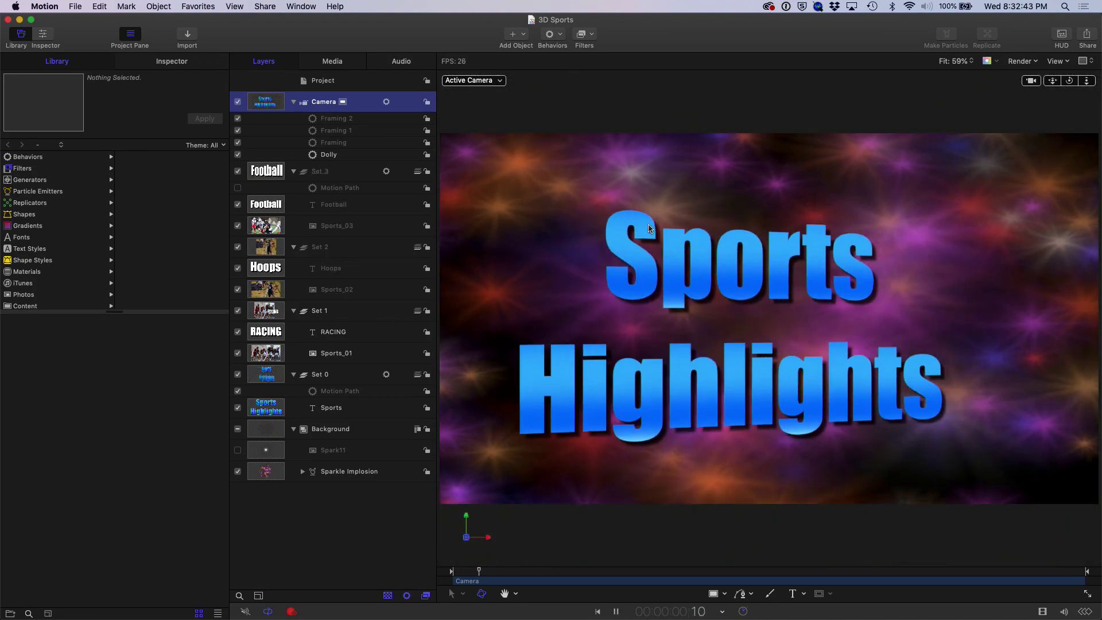